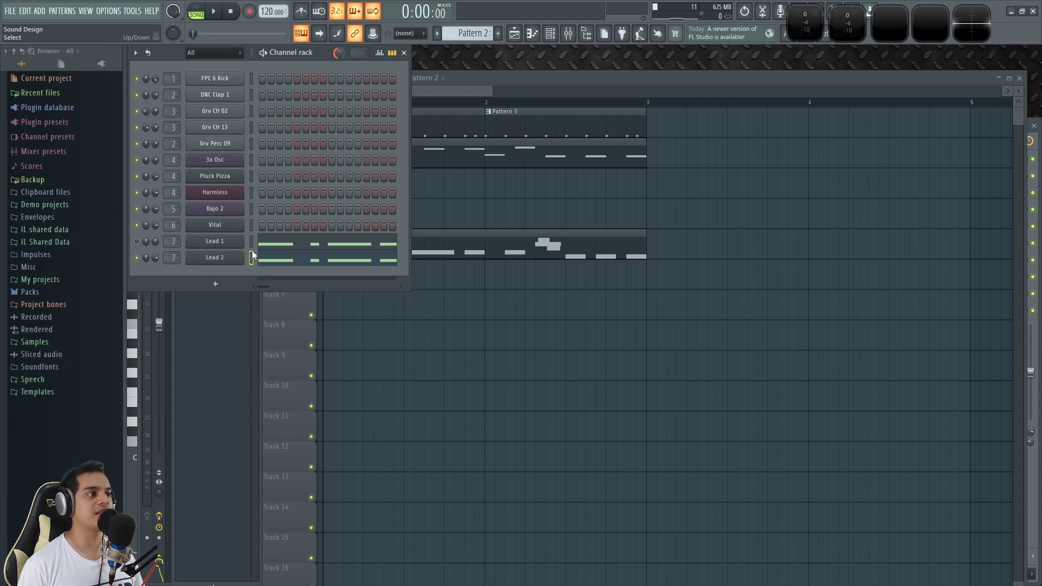
Select the Lead 2 channel, solo Track 5 in the playlist and play its Pattern 2 clip.
left_click(252, 259)
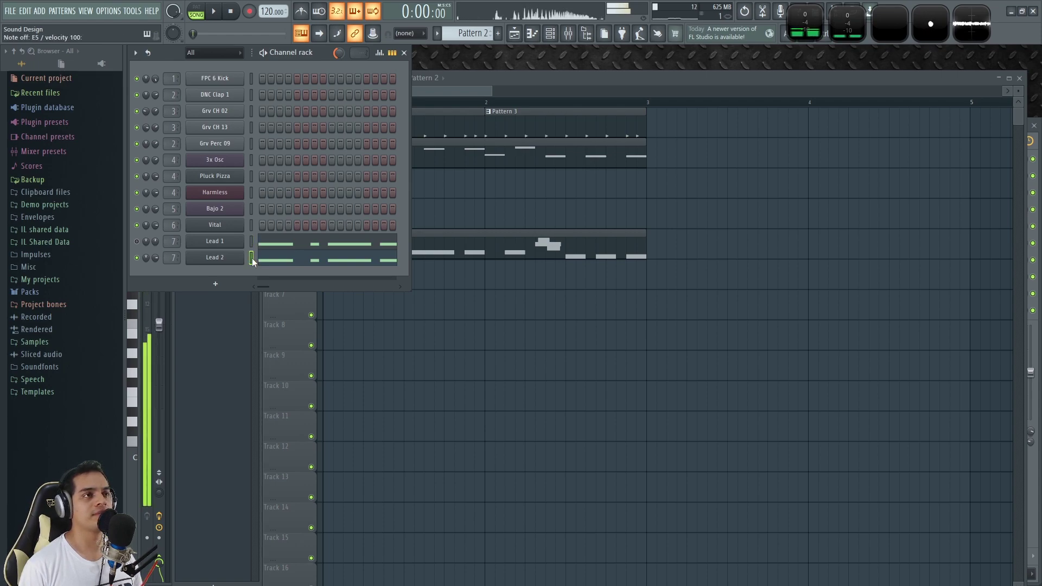
left_click(478, 326)
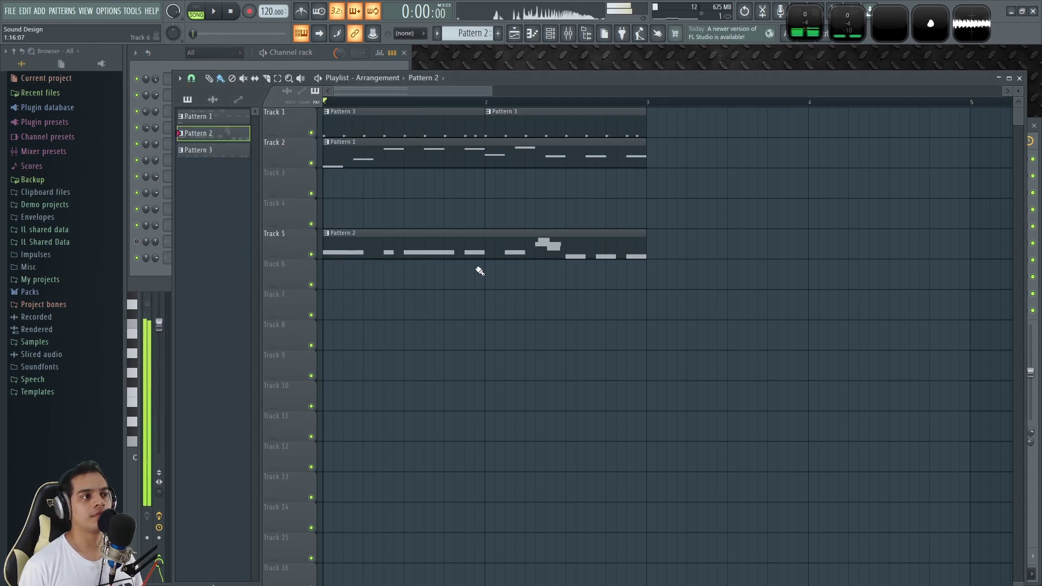
right_click(311, 255)
key("space")
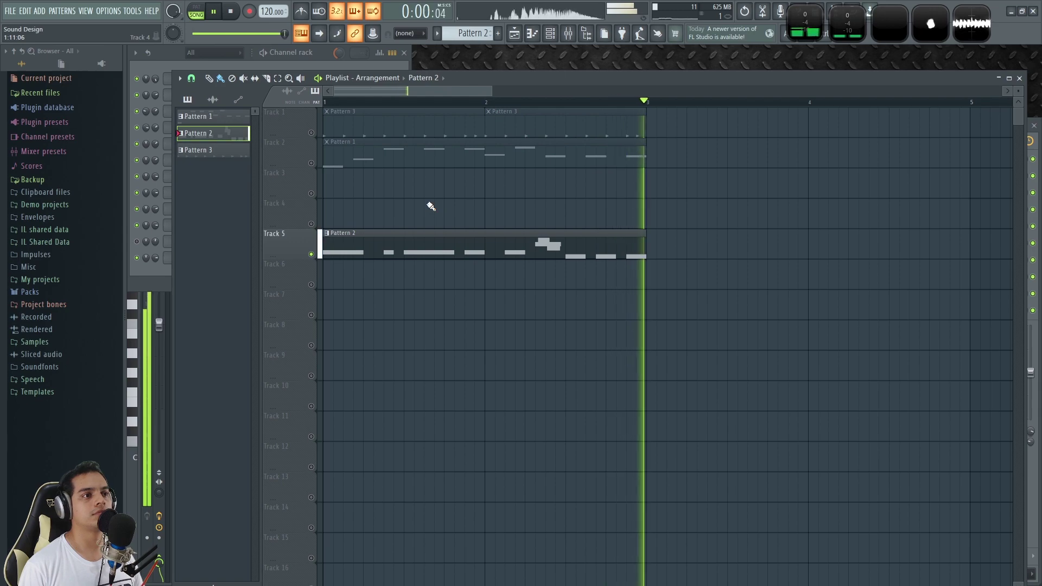
key("space")
Solo Track 2 in the playlist and play its Pattern 1 clip.
right_click(311, 163)
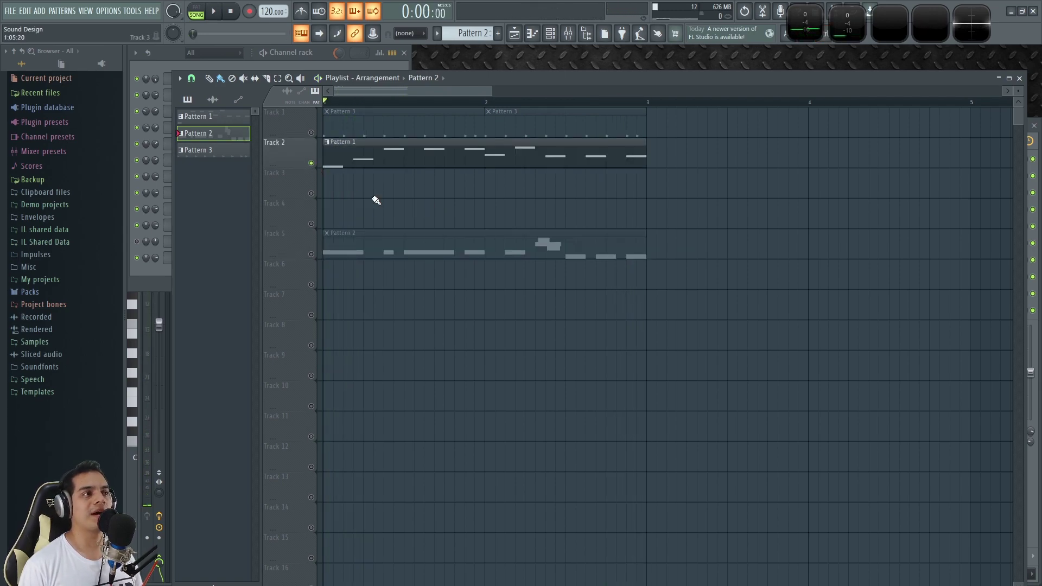
key("space")
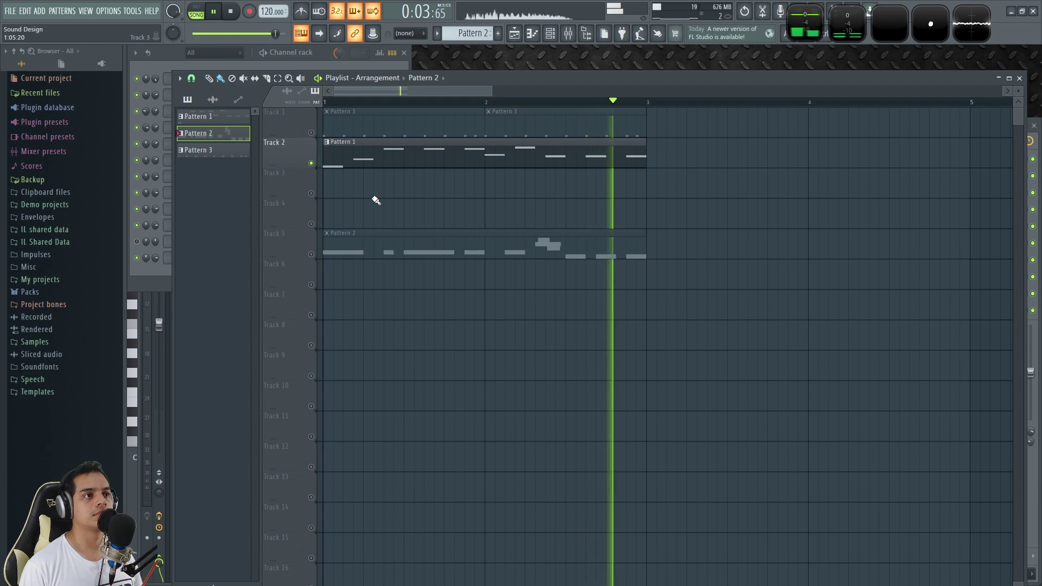
key("space")
Re-enable all playlist tracks and play the full arrangement.
right_click(312, 163)
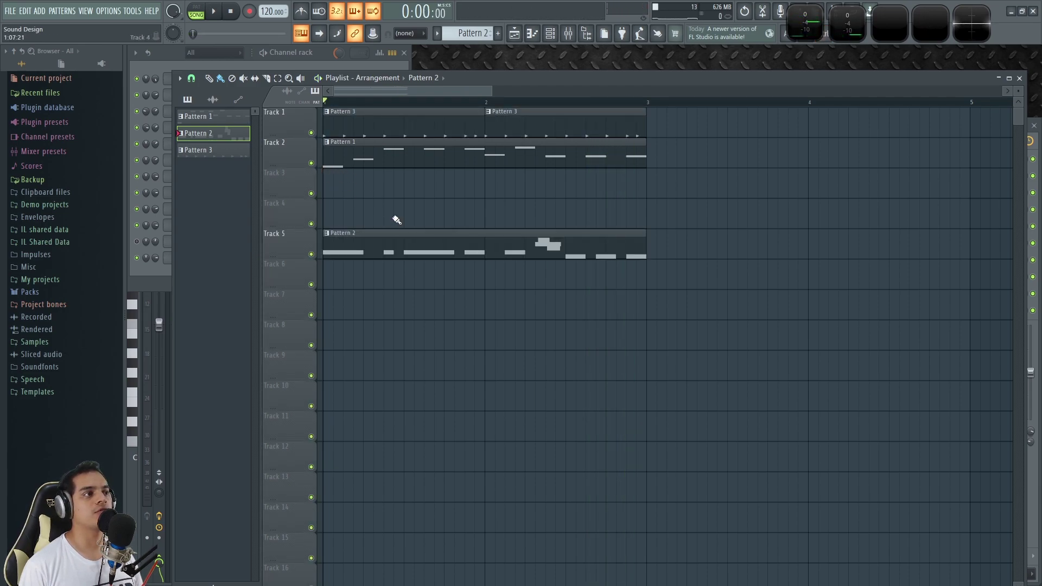
key("space")
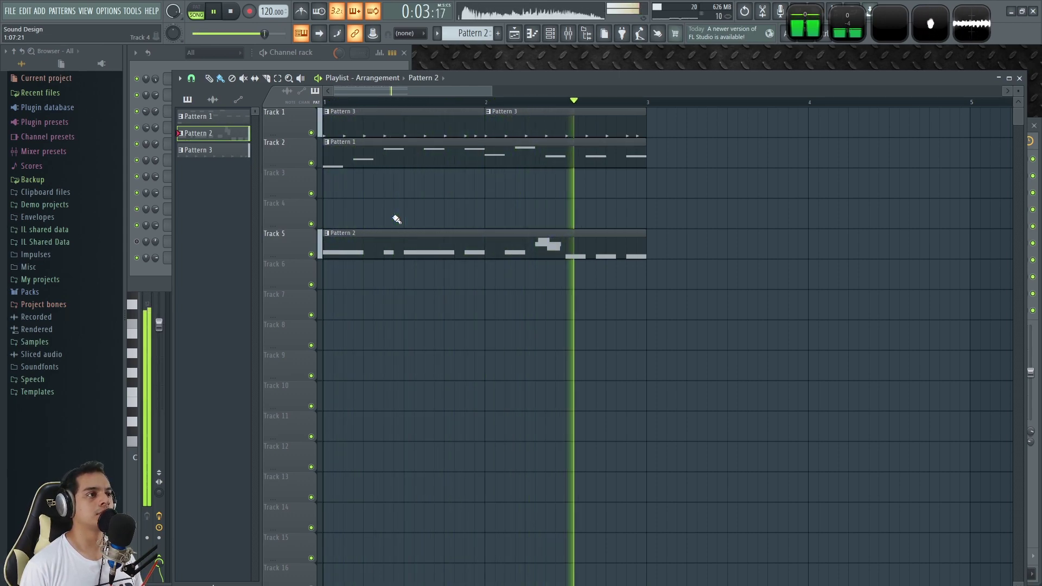
key("space")
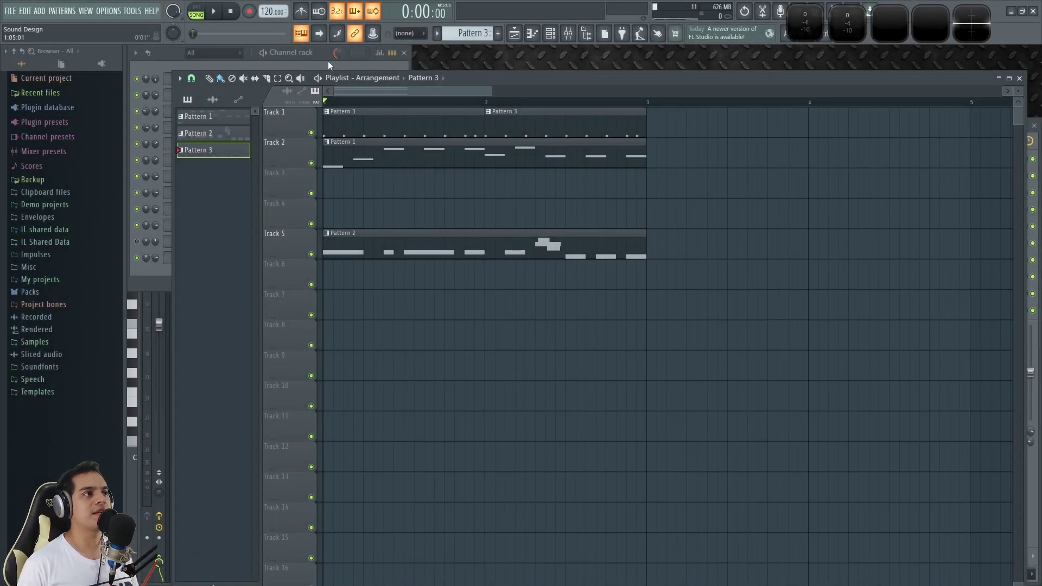
Switch playback to pattern mode and open the FPC 6 Kick channel's sampler settings beside the channel rack.
left_click(328, 61)
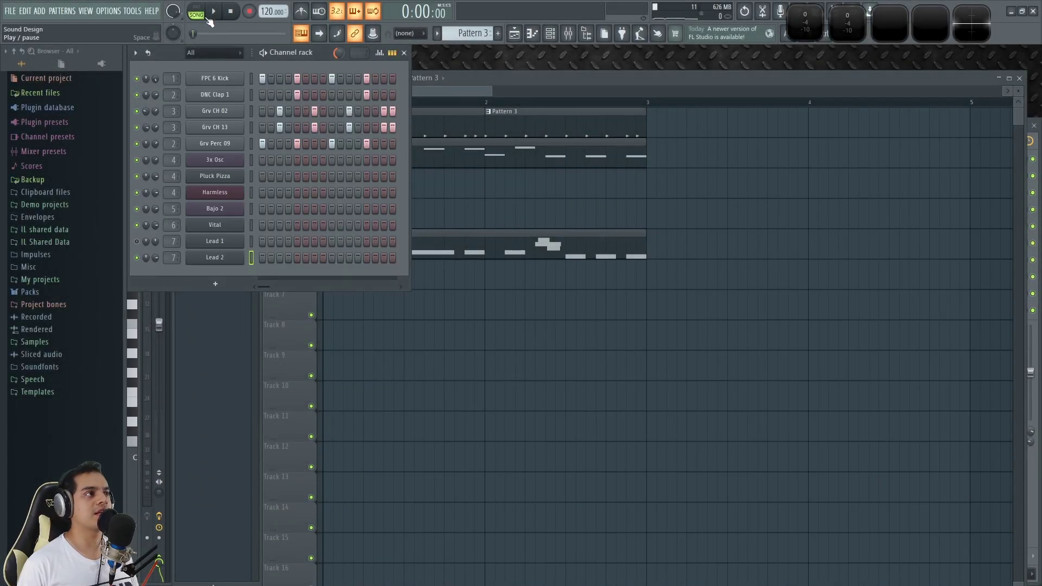
key("l")
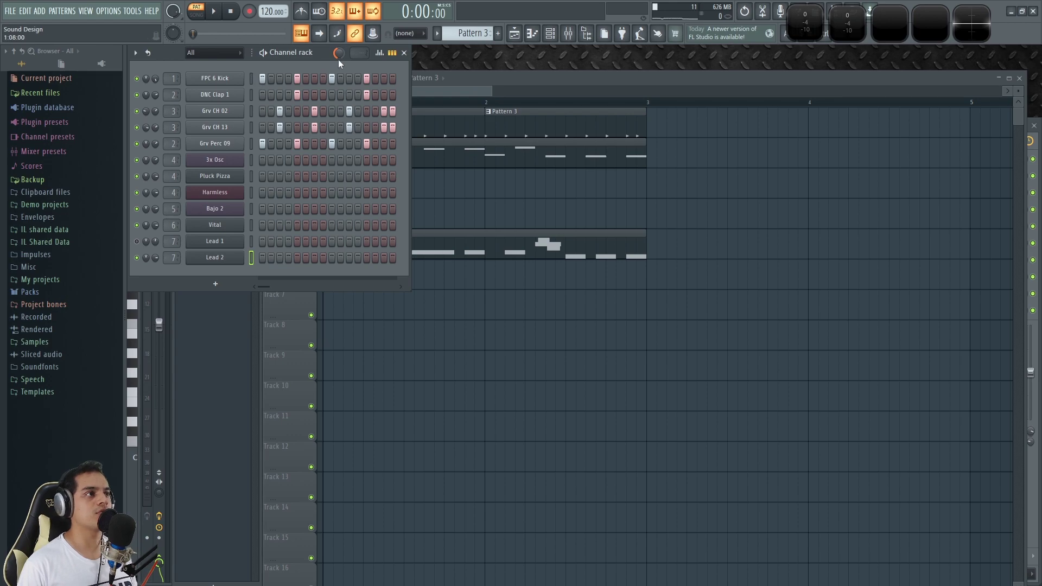
left_click(215, 80)
left_click_drag(271, 142, 487, 55)
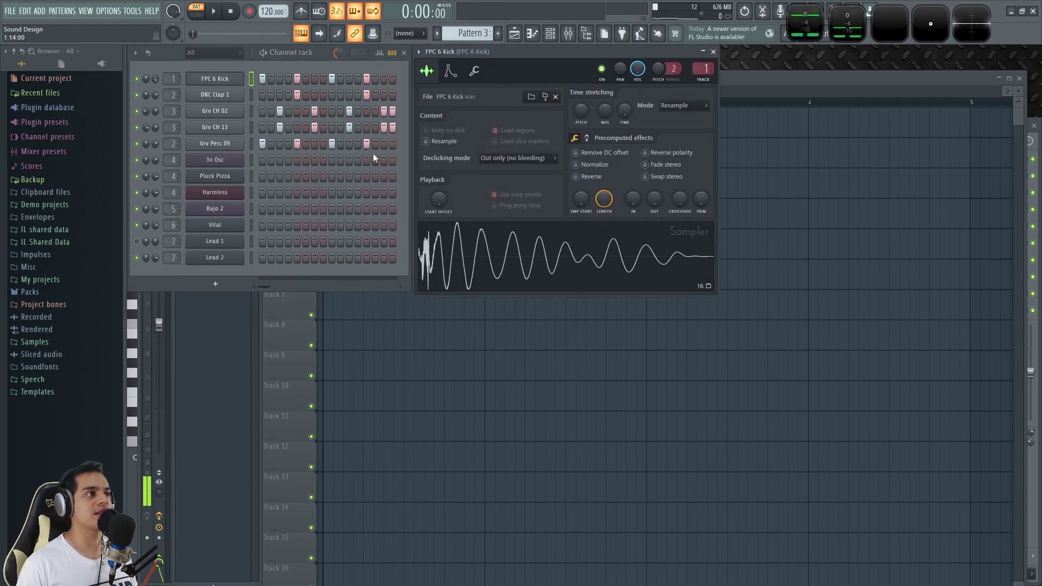
Play Pattern 3 with only the FPC 6 Kick and DNC Clap 1 channels enabled.
left_click(251, 95)
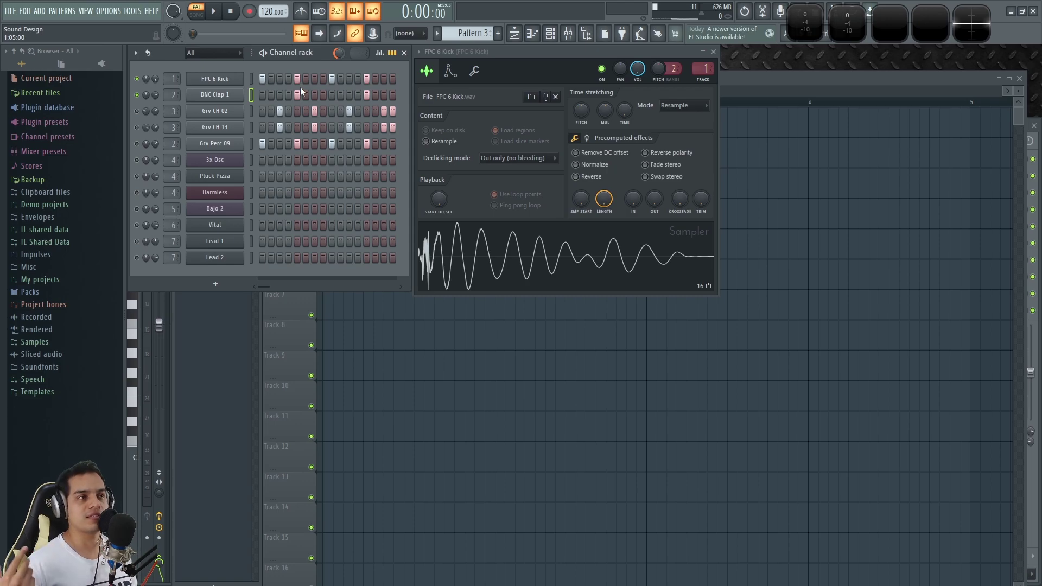
key("space")
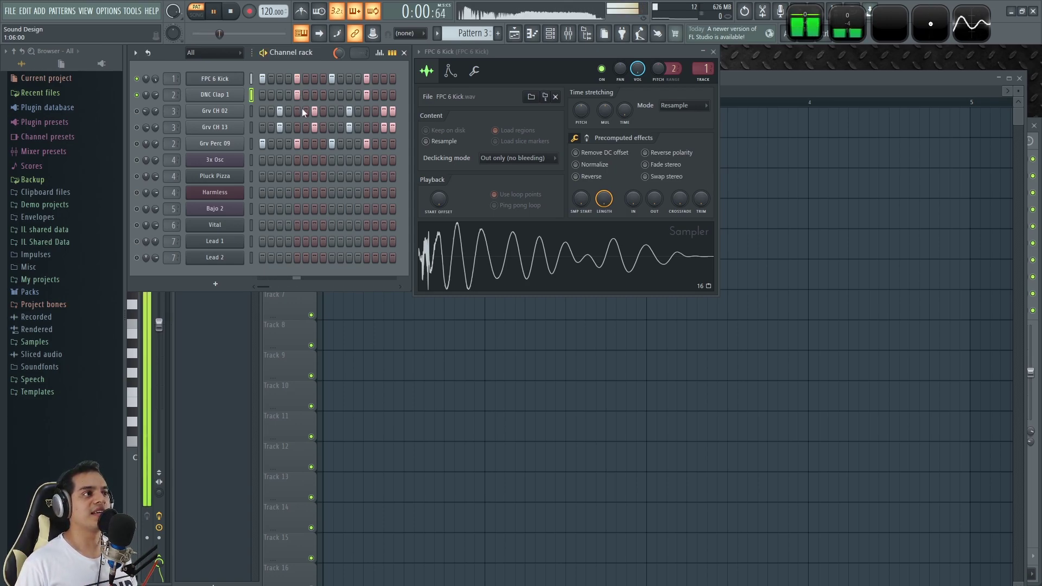
key("space")
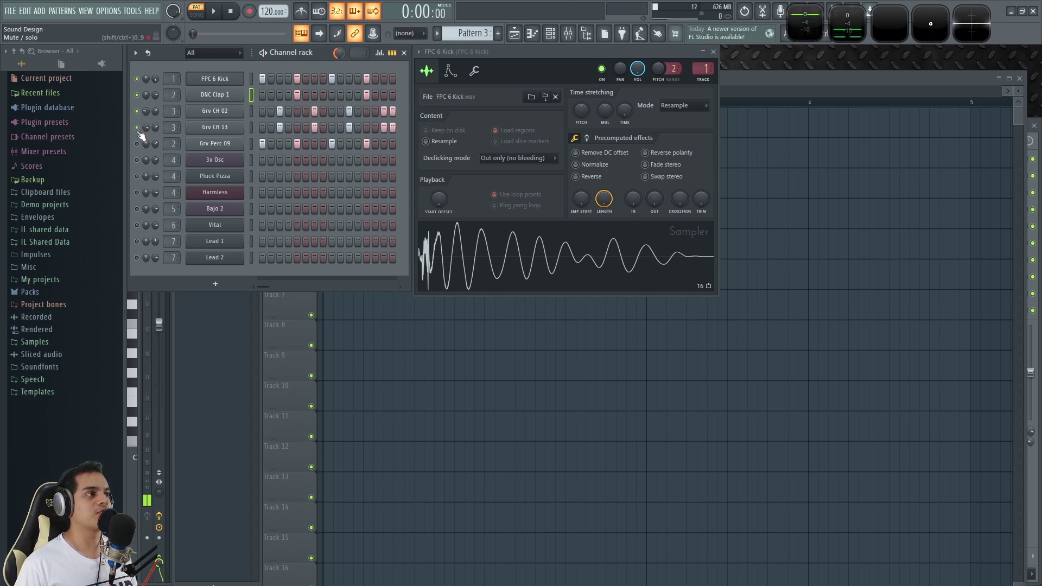
Play Pattern 3 with the Grv CH 02 and Grv CH 13 channels enabled alongside the kick and clap.
right_click(138, 143)
key("space")
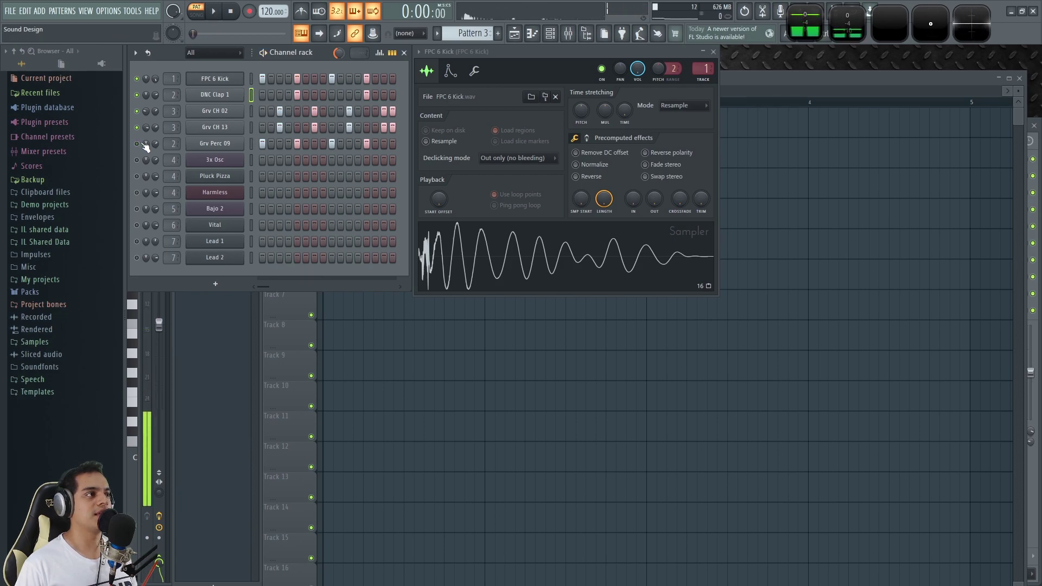
key("space")
key("space")
key("space")
Enable all channels and play the complete drum groove of Pattern 3.
right_click(140, 143)
key("space")
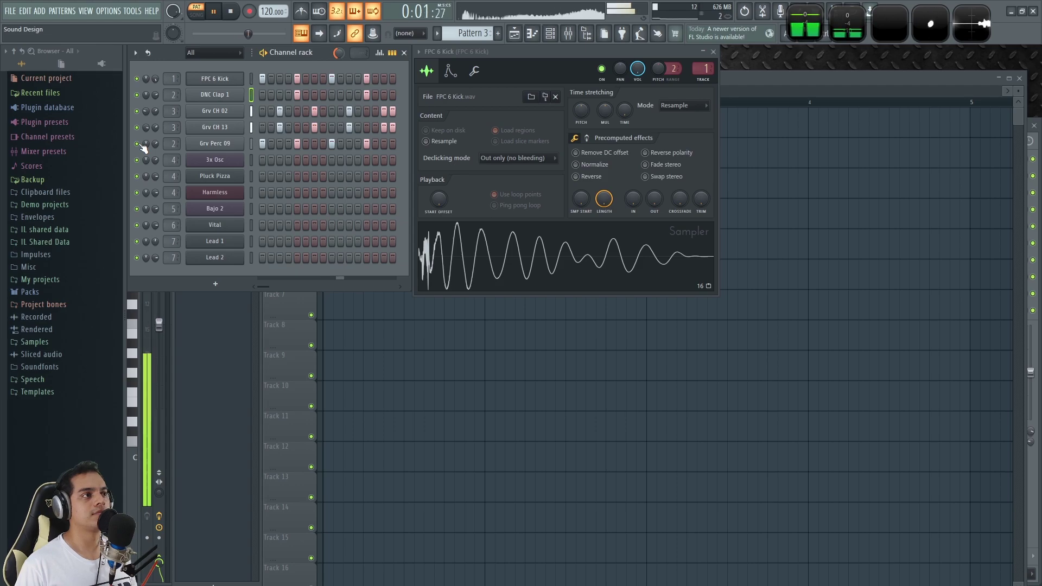
left_click(744, 80)
key("space")
Make Pattern 1 active, solo its 3x Osc channel and open that channel's settings beside the channel rack.
left_click(344, 144)
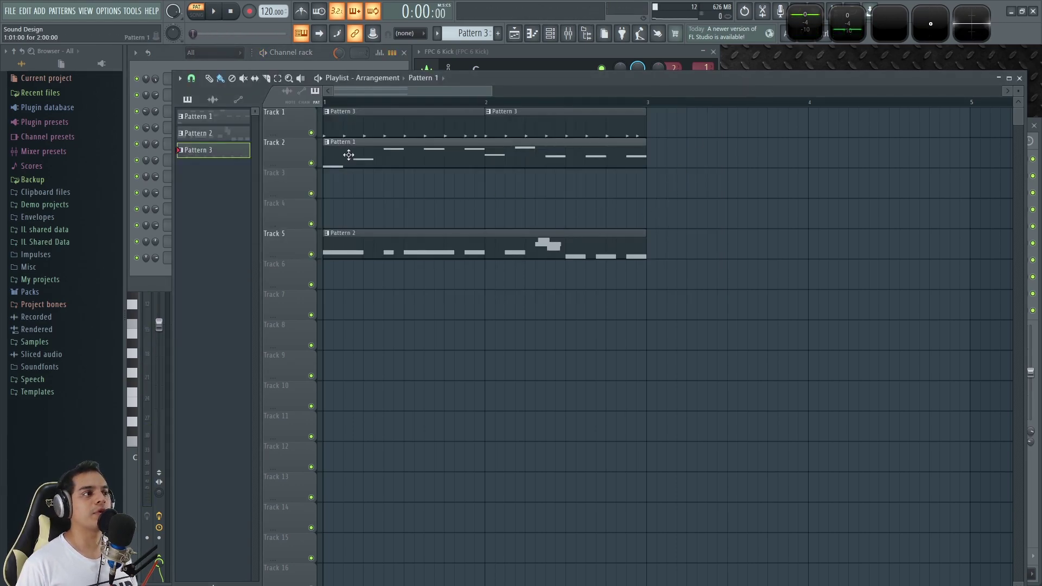
left_click(327, 55)
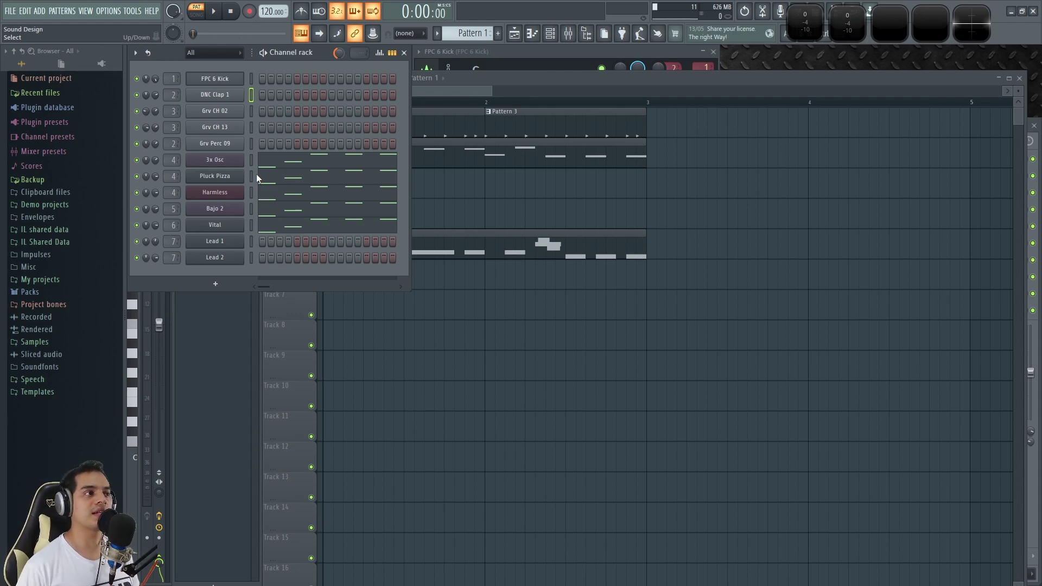
left_click(137, 159)
left_click(207, 162)
left_click_drag(363, 206, 483, 51)
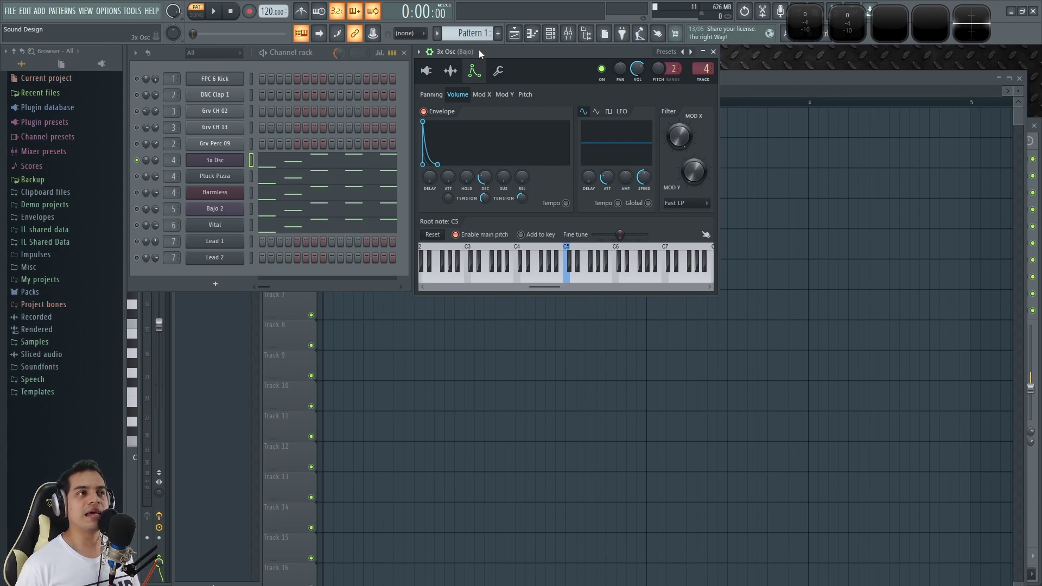
Show the oscillator settings of the 3x Osc channel and play test notes.
left_click(427, 70)
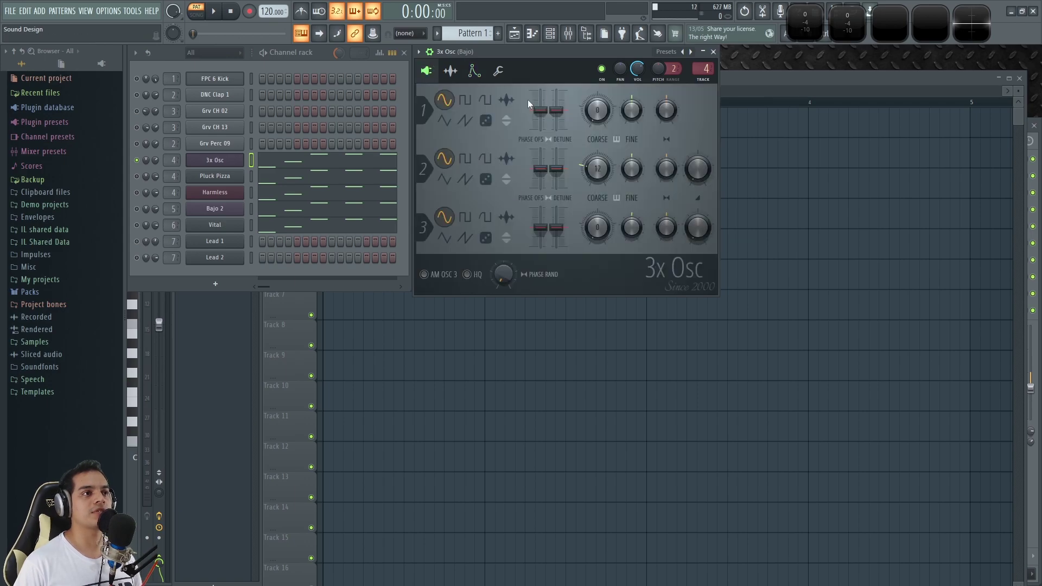
key("z")
key("z")
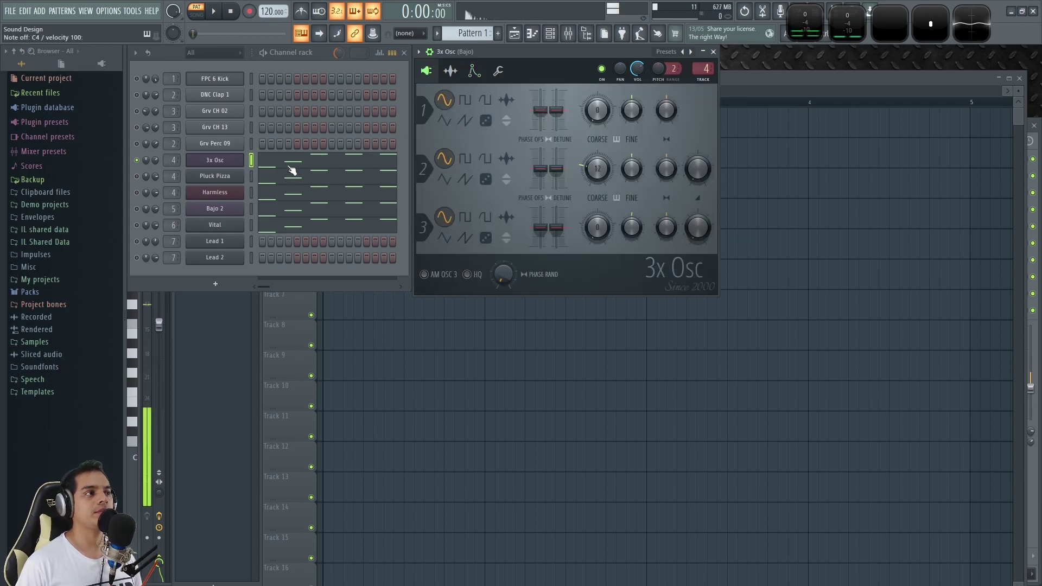
Select the Bajo 2 channel, play a test note and open its oscillator settings beside the channel rack.
left_click(252, 209)
key("x")
left_click_drag(415, 219, 480, 56)
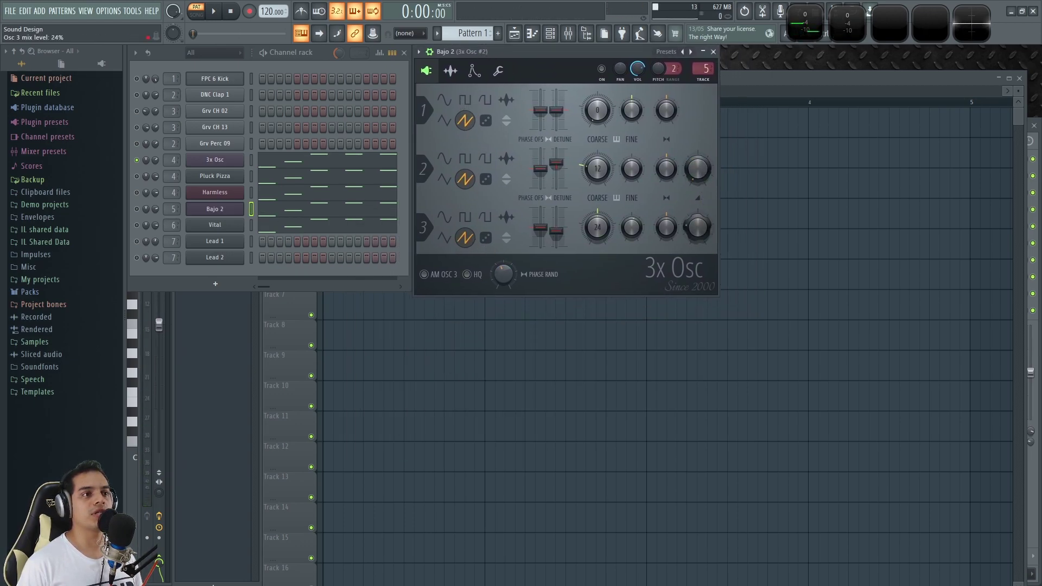
Audition Bajo 2 with test notes while comparing the mix levels of oscillators 2 and 3.
key("x")
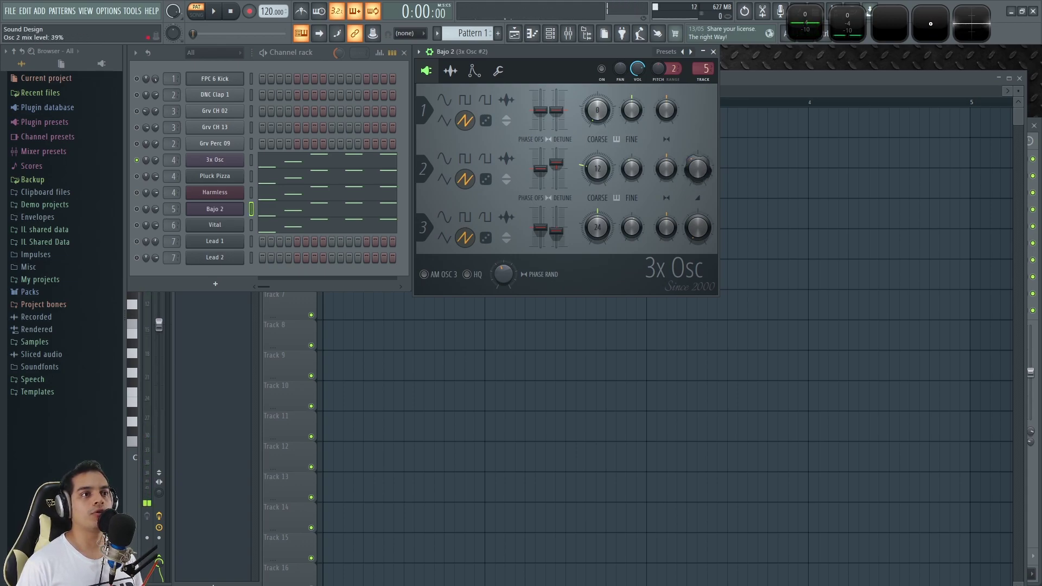
key("x")
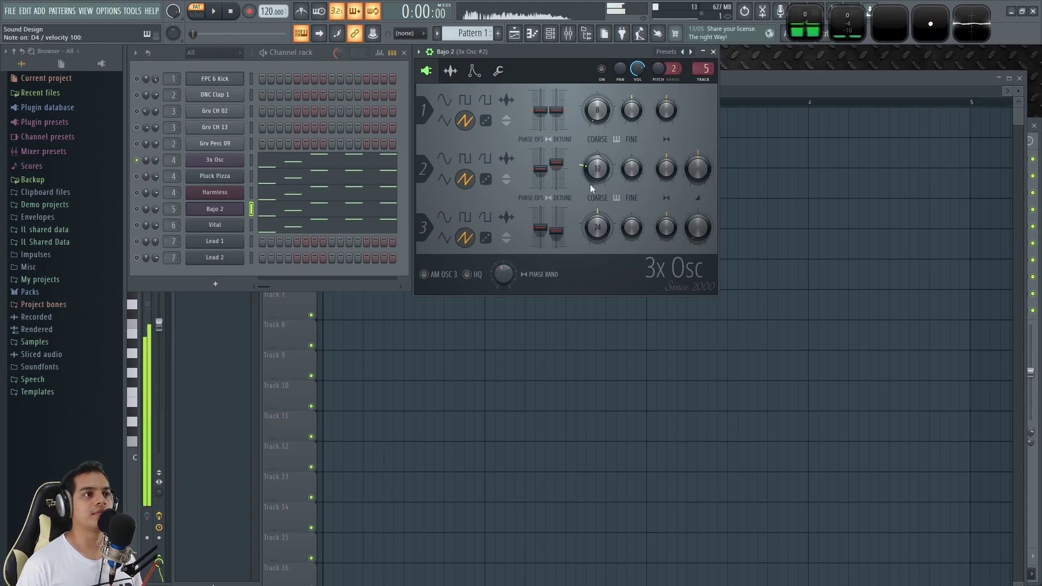
left_click_drag(697, 227, 697, 231)
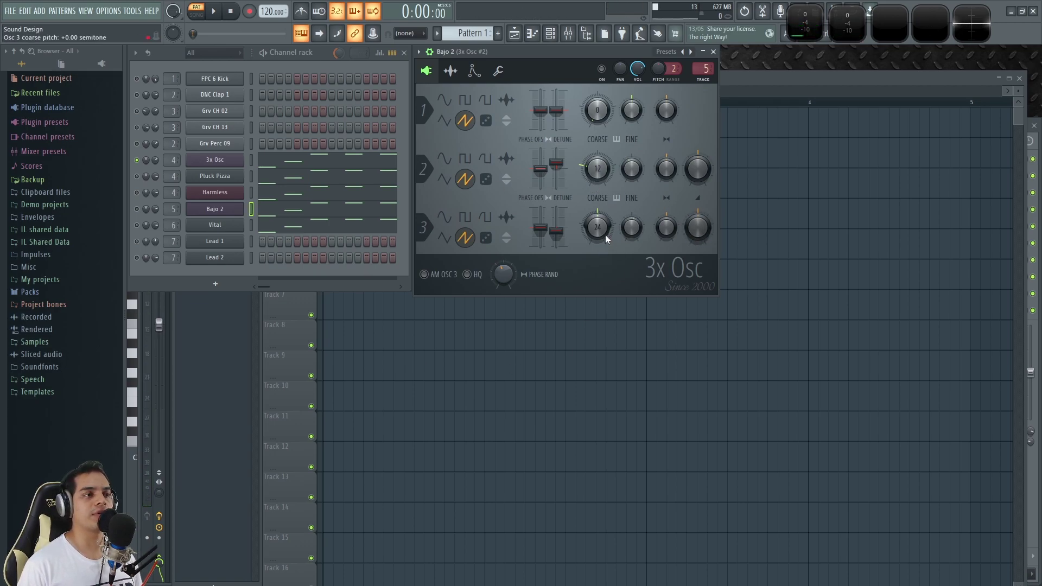
key("x")
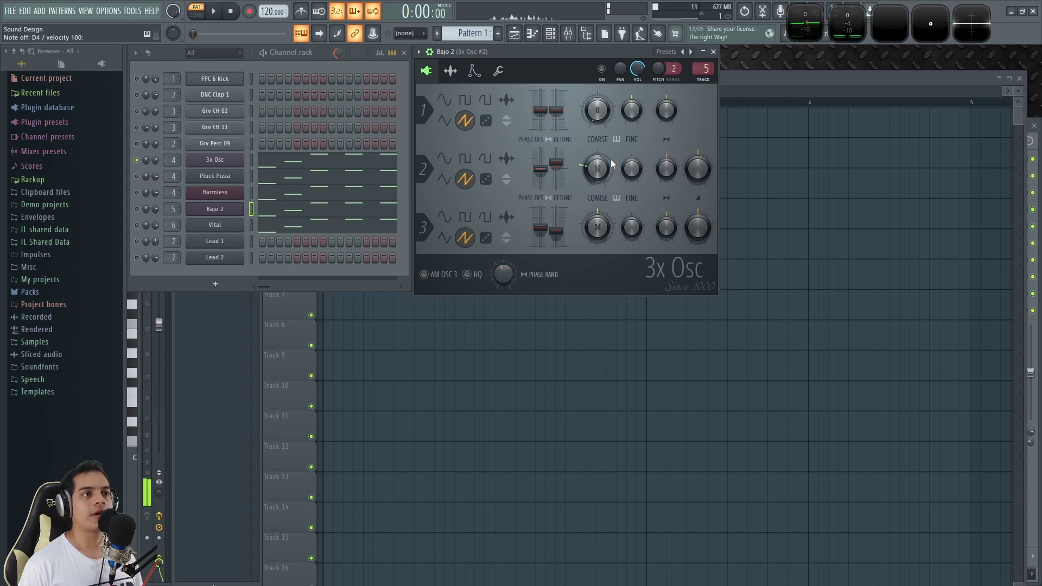
key("w")
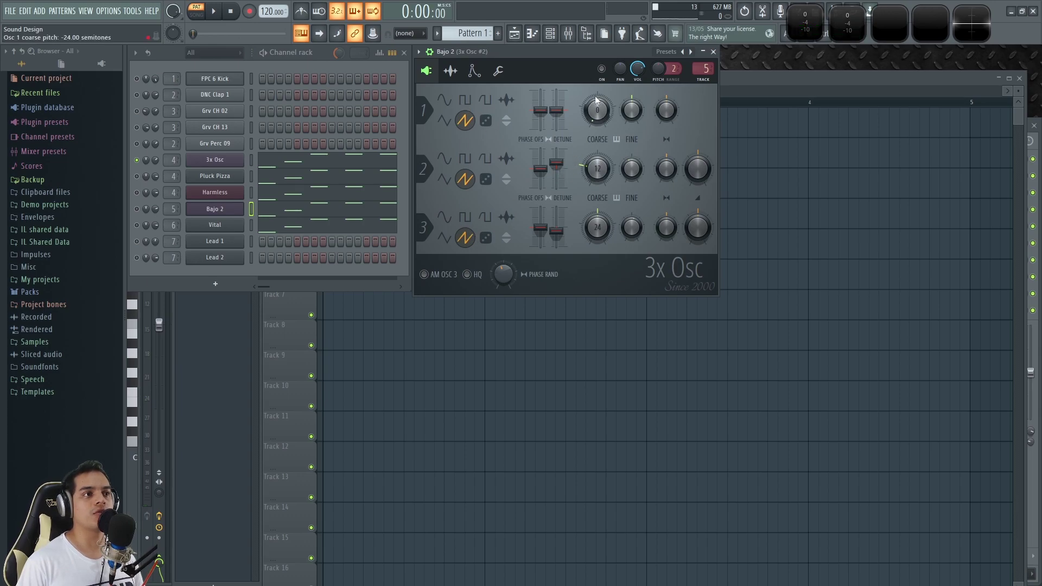
Slightly lower oscillator 2's stereo detune in Bajo 2 and play a test note.
left_click_drag(633, 175, 633, 181)
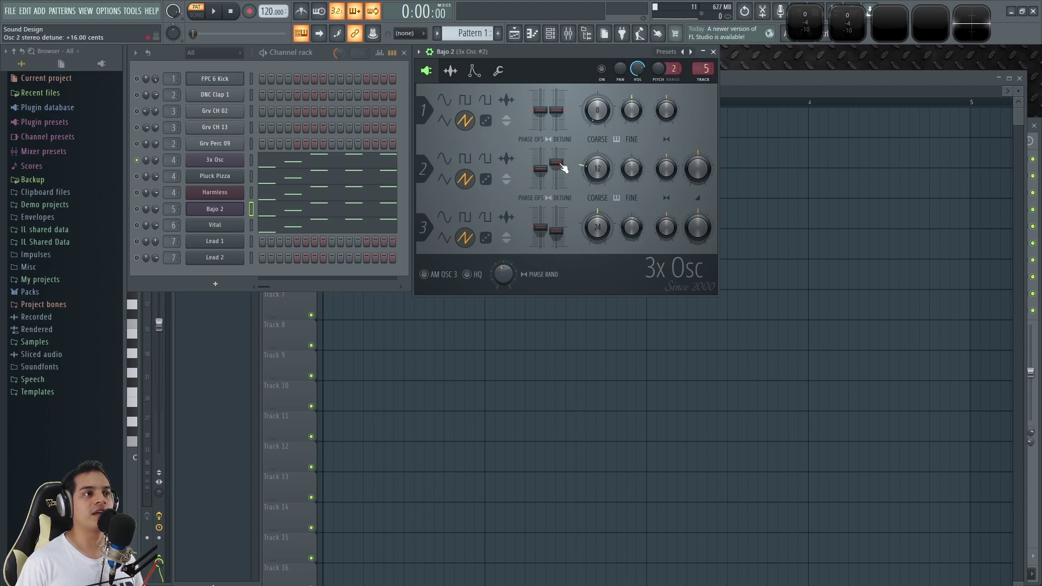
left_click_drag(556, 164, 556, 166)
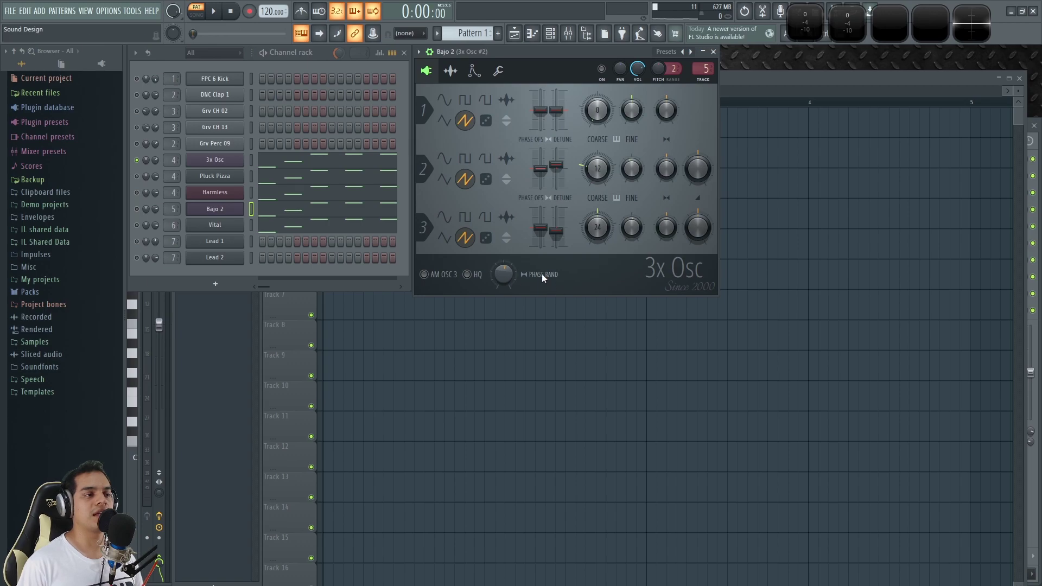
key("c")
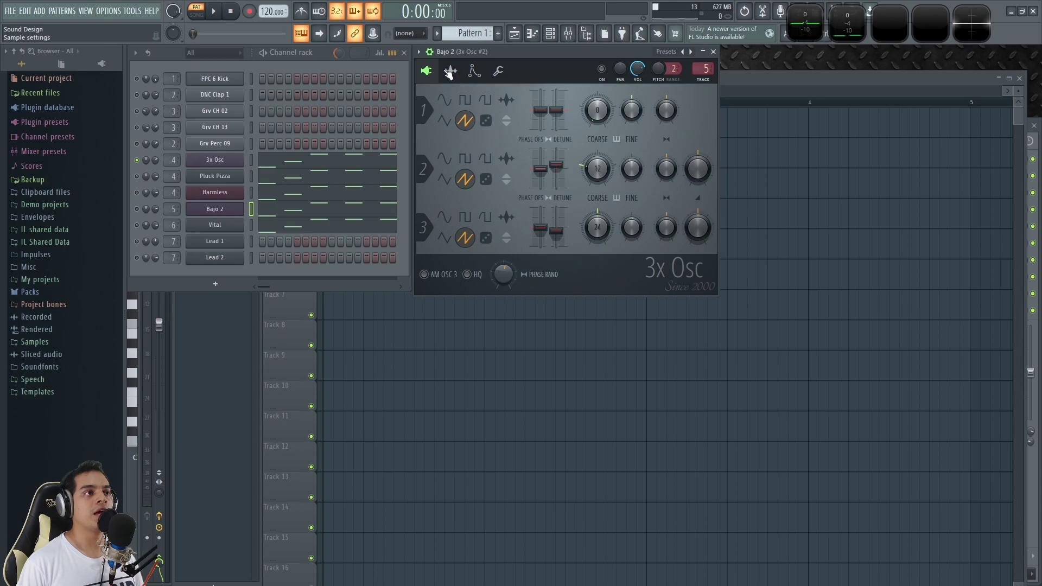
Show Bajo 2's volume envelope and set its sustain level to 0%.
left_click(474, 71)
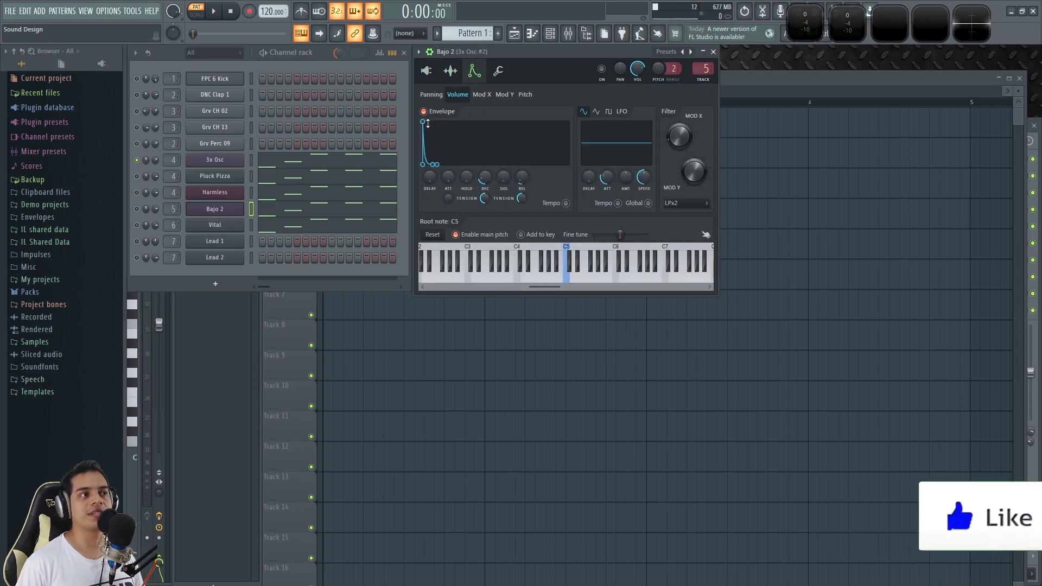
mouse_move(504, 175)
left_mouse_down()
mouse_move(504, 164)
mouse_move(503, 176)
left_mouse_up()
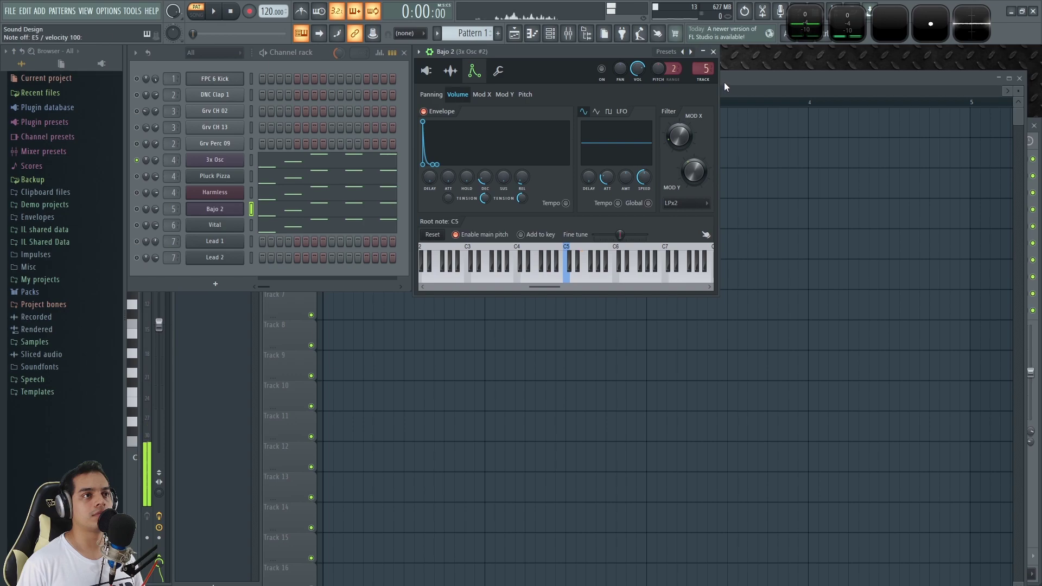
Route the Bajo 2 channel to the Master mixer track and play test notes.
left_click_drag(703, 69, 702, 90)
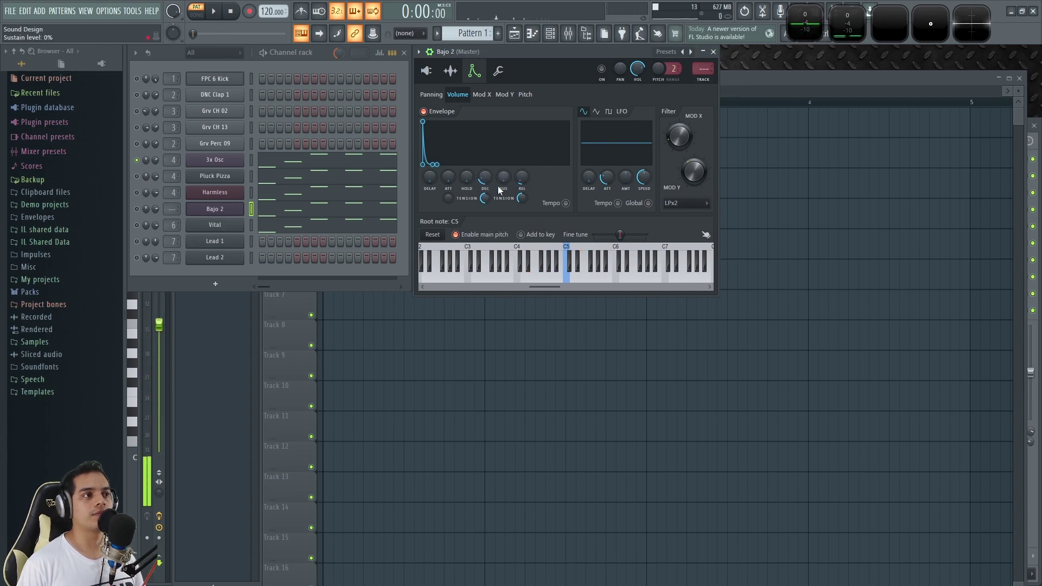
key("c")
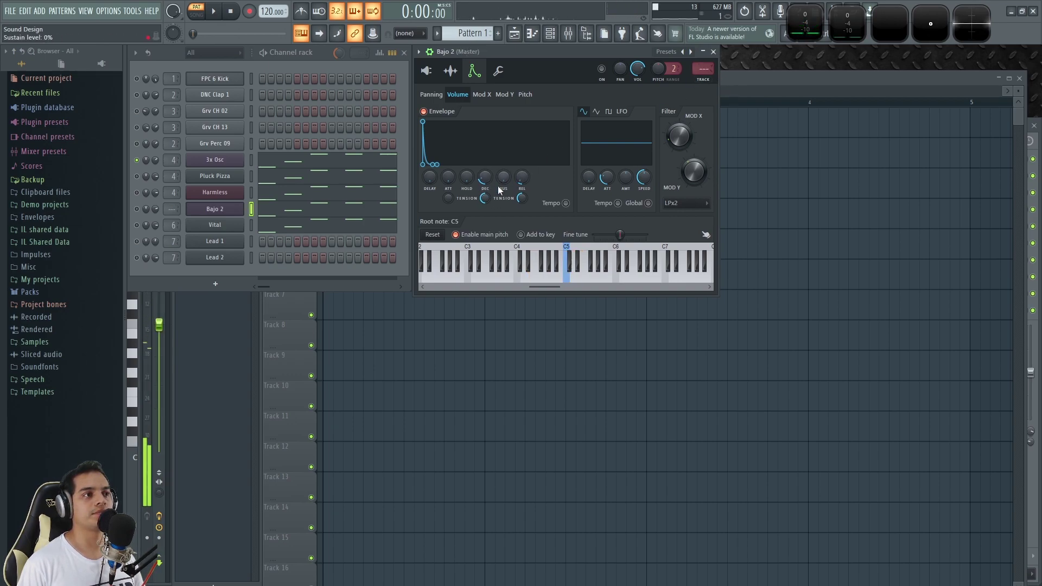
key("c")
Show Bajo 2's Mod X envelope and try different filter cutoffs with test notes while watching the Wave Candy spectrum.
left_click(482, 95)
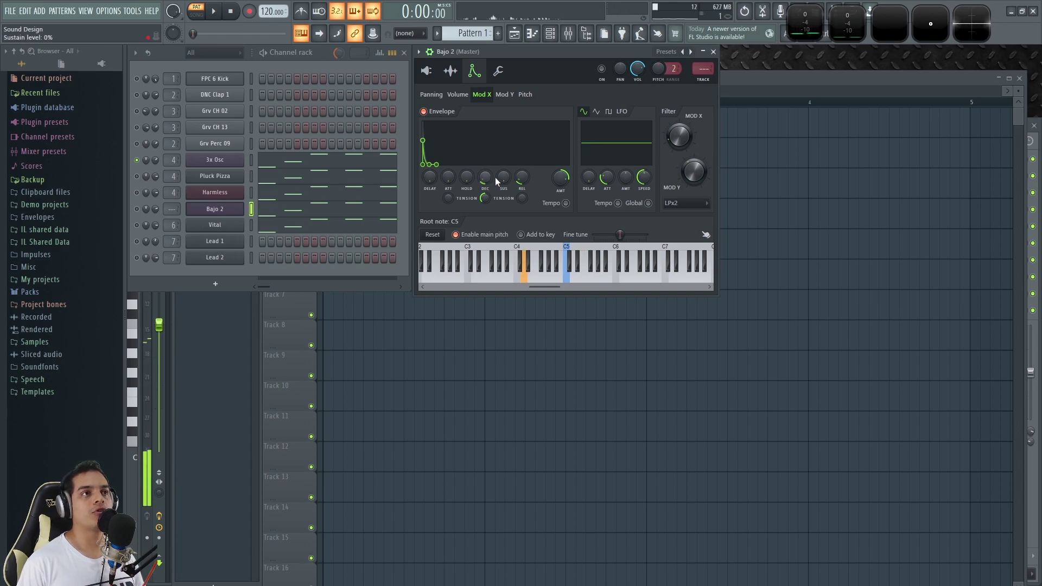
key("x")
left_click(881, 38)
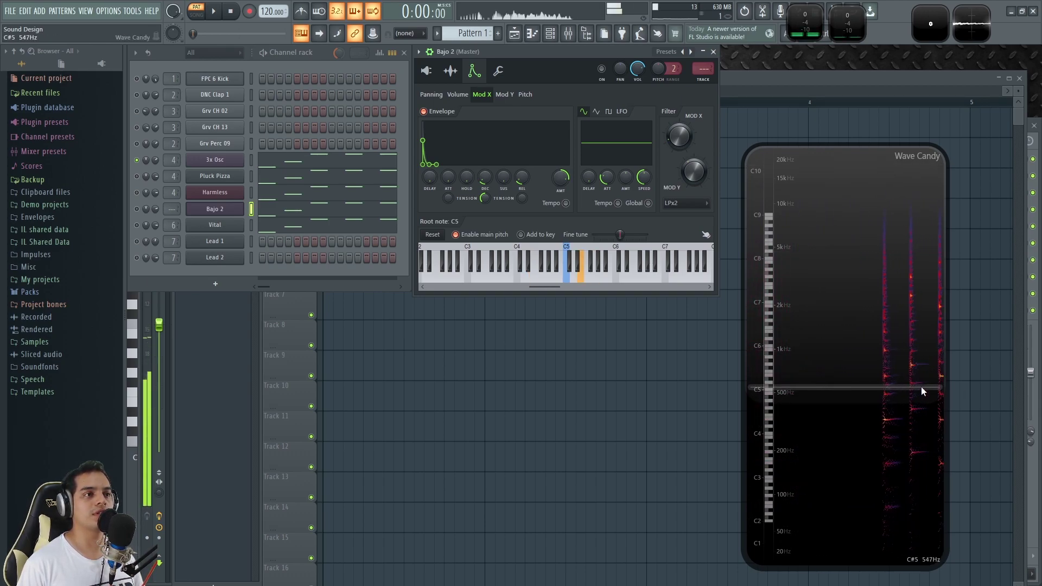
scroll(677, 139, "down", 3)
scroll(678, 139, "up", 10)
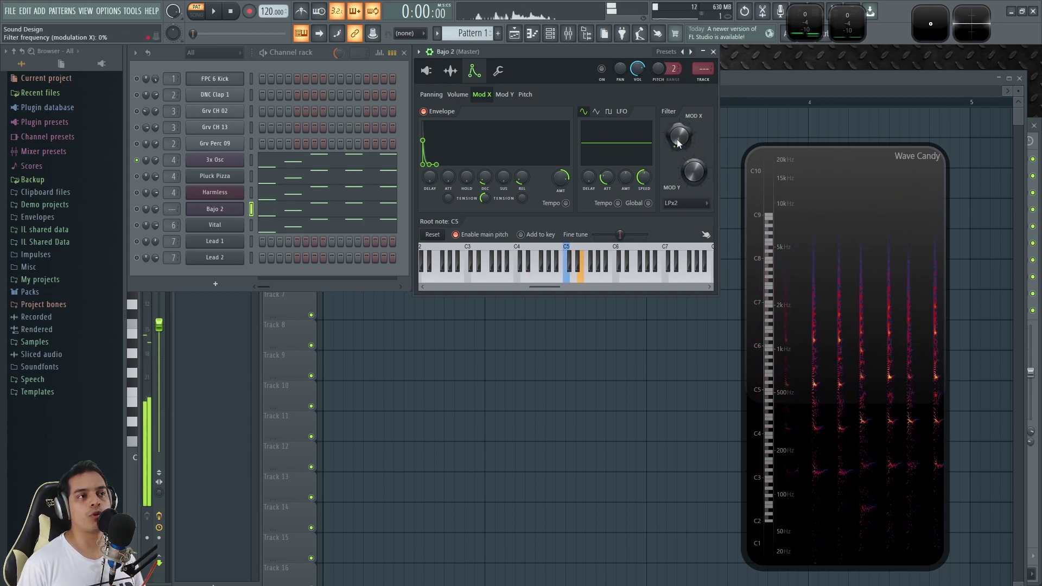
scroll(679, 138, "down", 7)
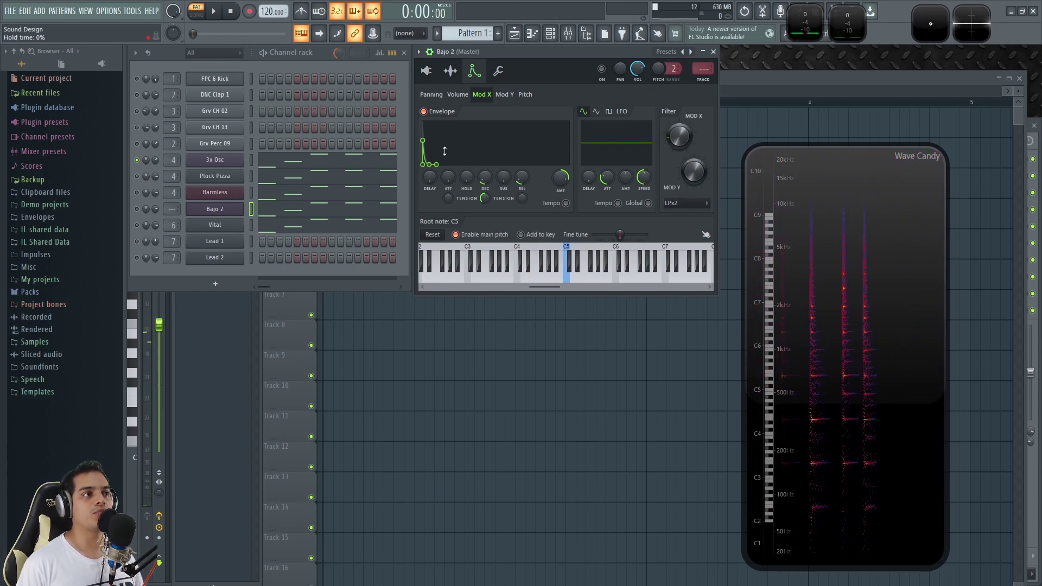
Show Bajo 2's Mod Y envelope, route the channel to mixer track 5 and bring up the mixer.
left_click(500, 95)
left_click_drag(703, 68, 703, 54)
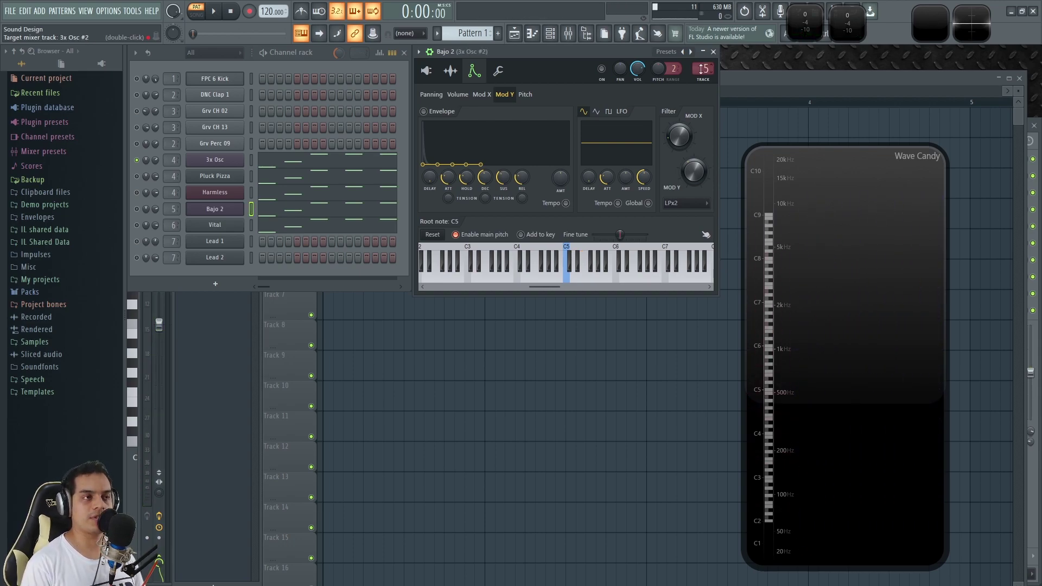
key("F9")
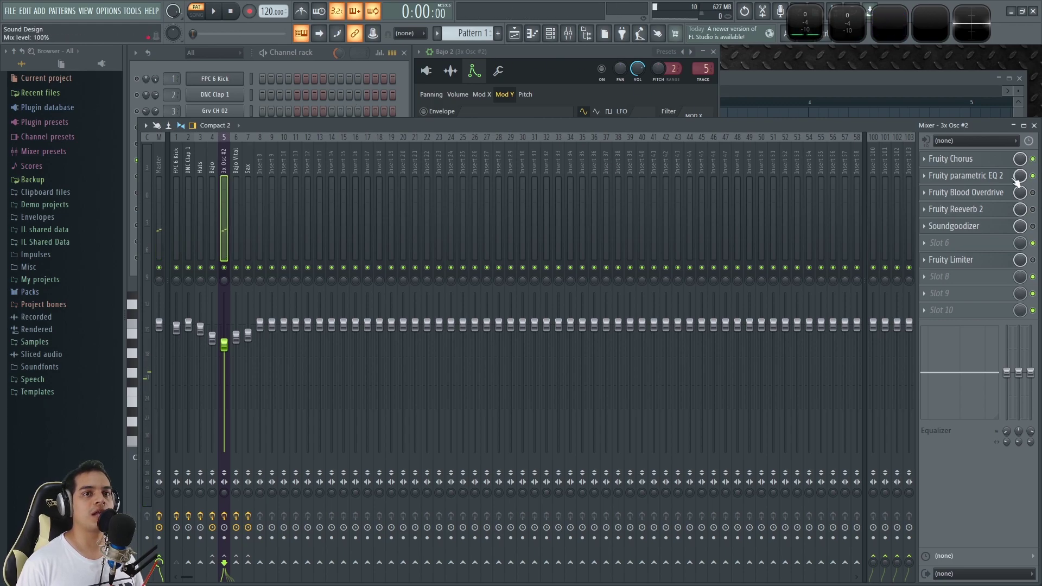
Slightly lower the gain of band 2 in Fruity Parametric EQ 2 on the 3x Osc #2 mixer track.
left_click(992, 175)
left_click_drag(312, 112, 446, 136)
left_click_drag(337, 196, 338, 202)
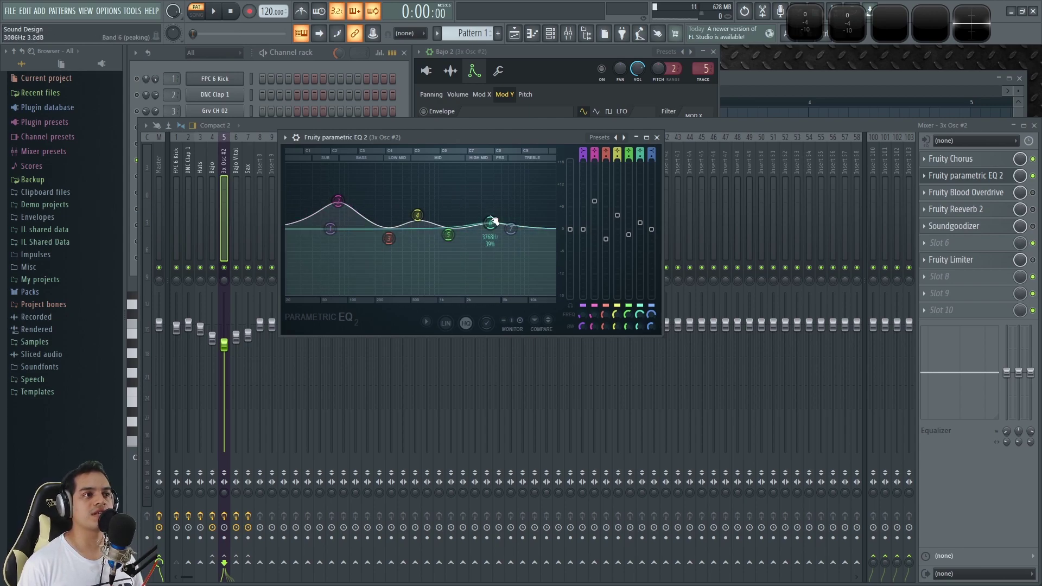
left_click(656, 137)
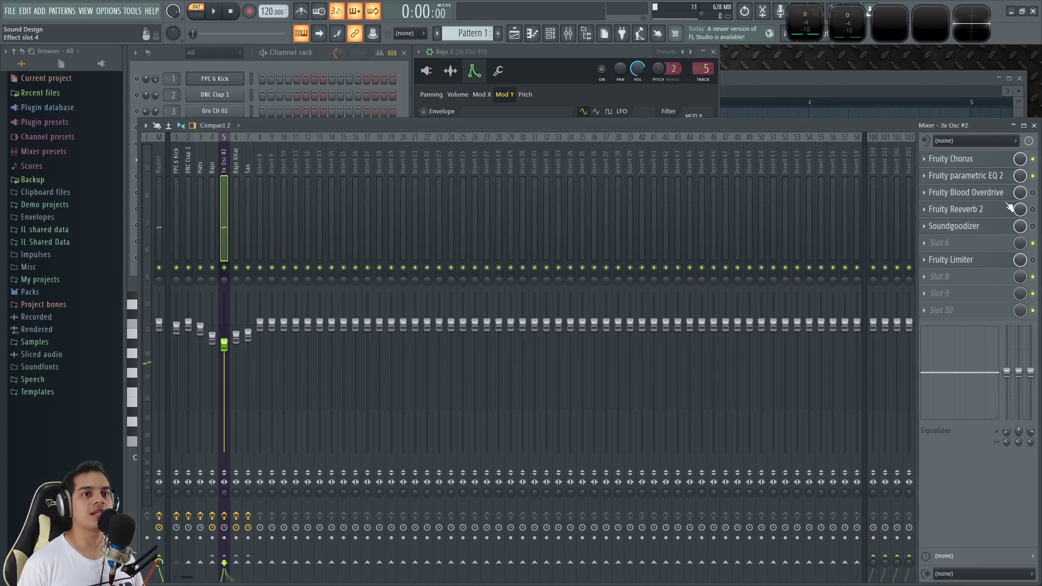
Enable Fruity Blood Overdrive on the 3x Osc #2 track and review its settings alongside the Parametric EQ 2 curve.
left_click(975, 193)
left_click_drag(441, 210, 518, 211)
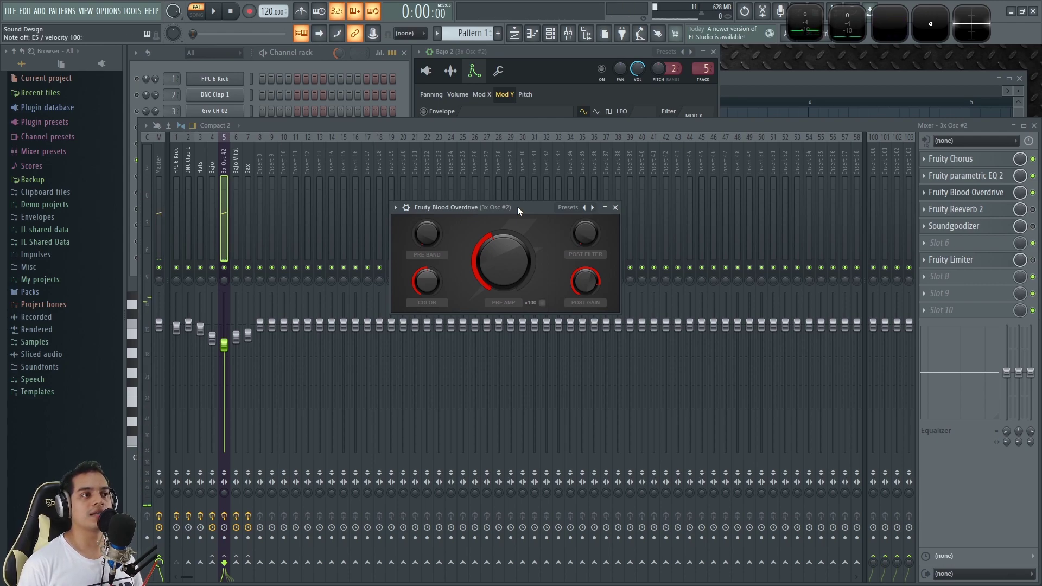
left_click(983, 179)
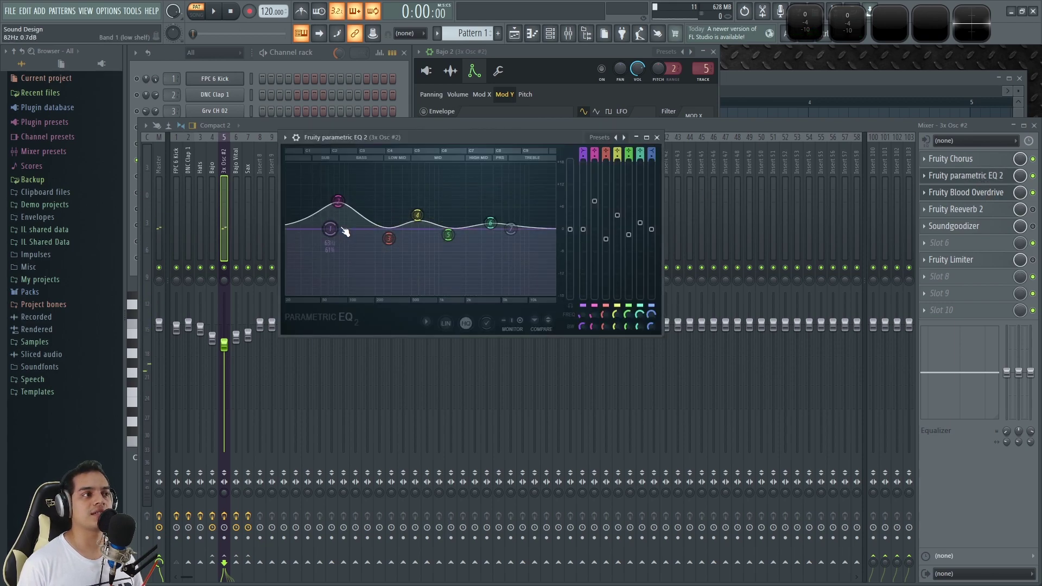
left_click(657, 137)
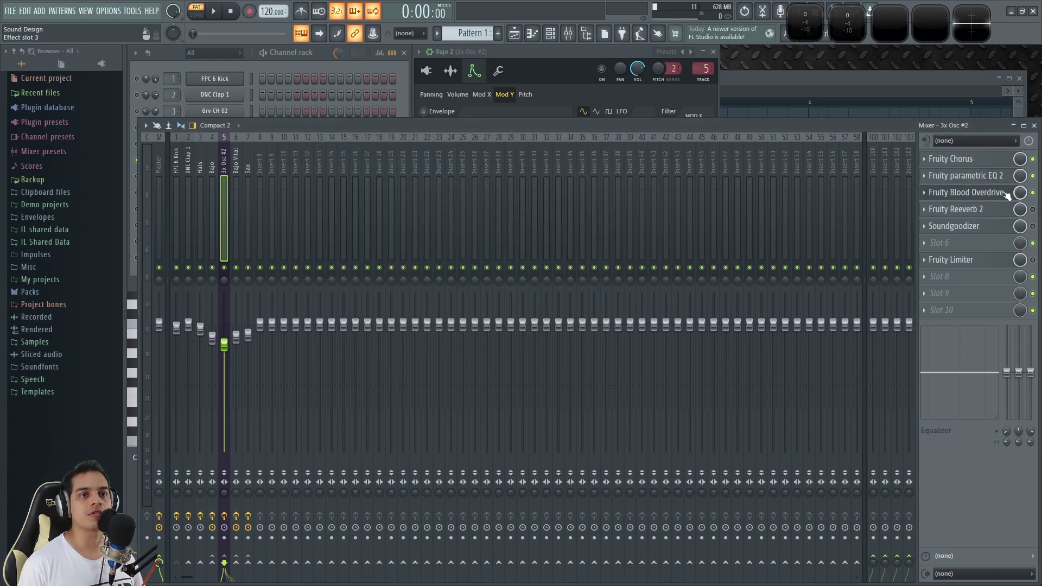
left_click(994, 195)
left_click_drag(541, 207, 579, 218)
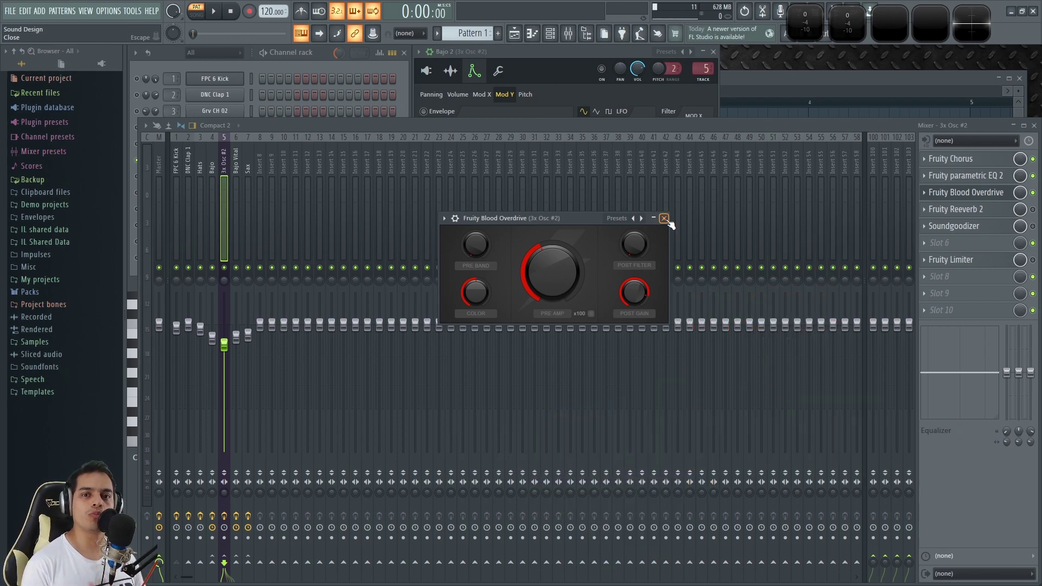
left_click(663, 218)
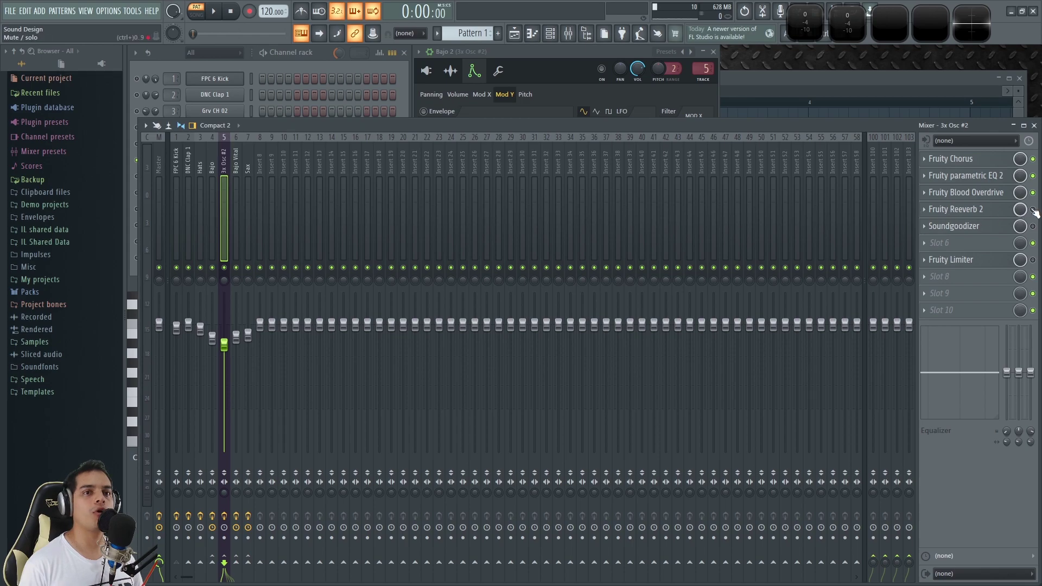
Enable Fruity Reeverb 2 on the 3x Osc #2 track, slightly nudge its wet level and play test notes.
left_click(985, 210)
left_click_drag(377, 187, 565, 180)
left_click_drag(667, 215, 667, 213)
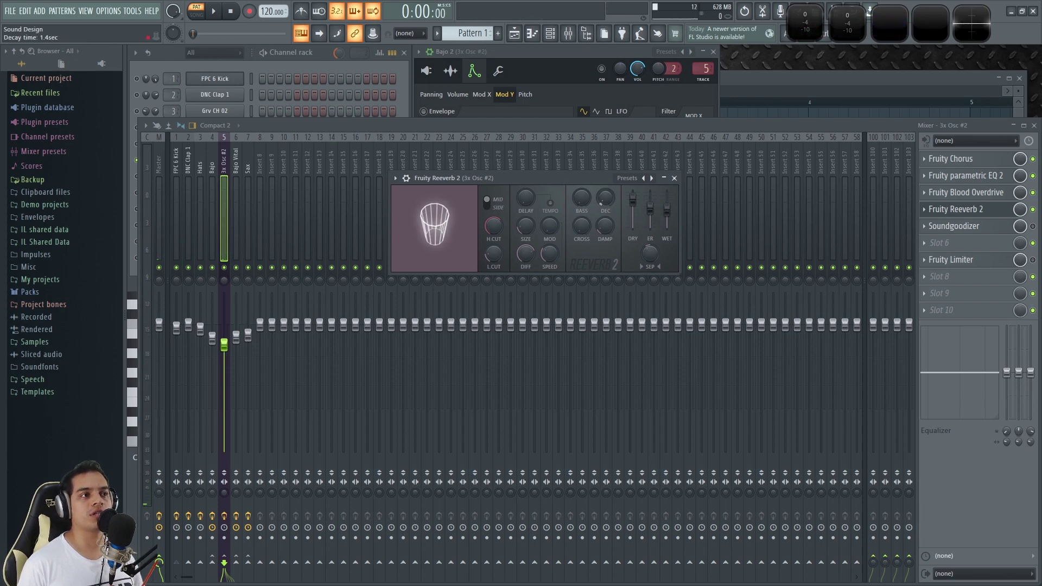
key("c")
key("c")
key("c")
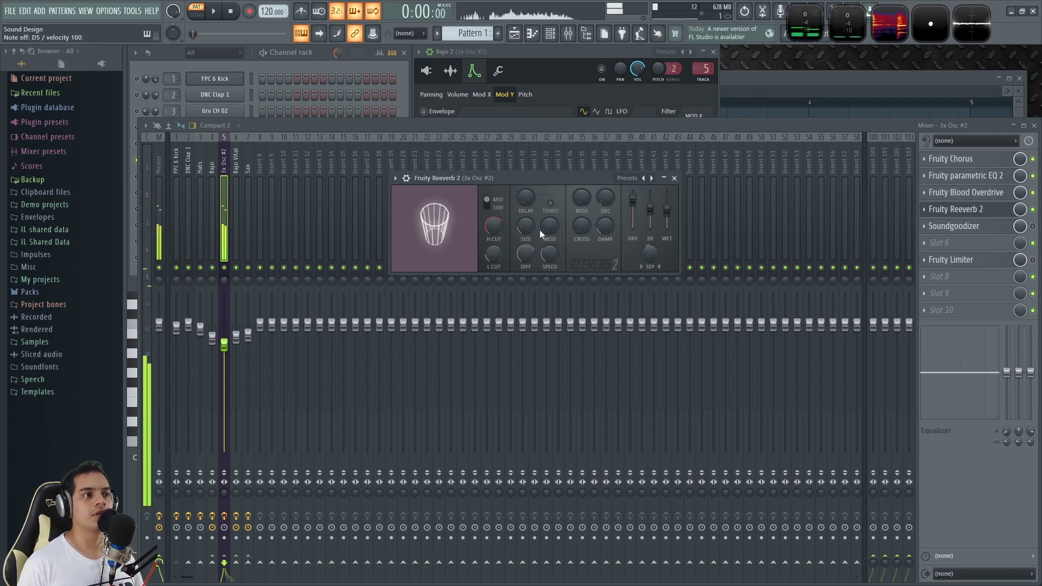
Compare large and small room sizes in Fruity Reeverb 2 with test notes, ending on a small room.
left_click_drag(526, 222, 525, 185)
key("c")
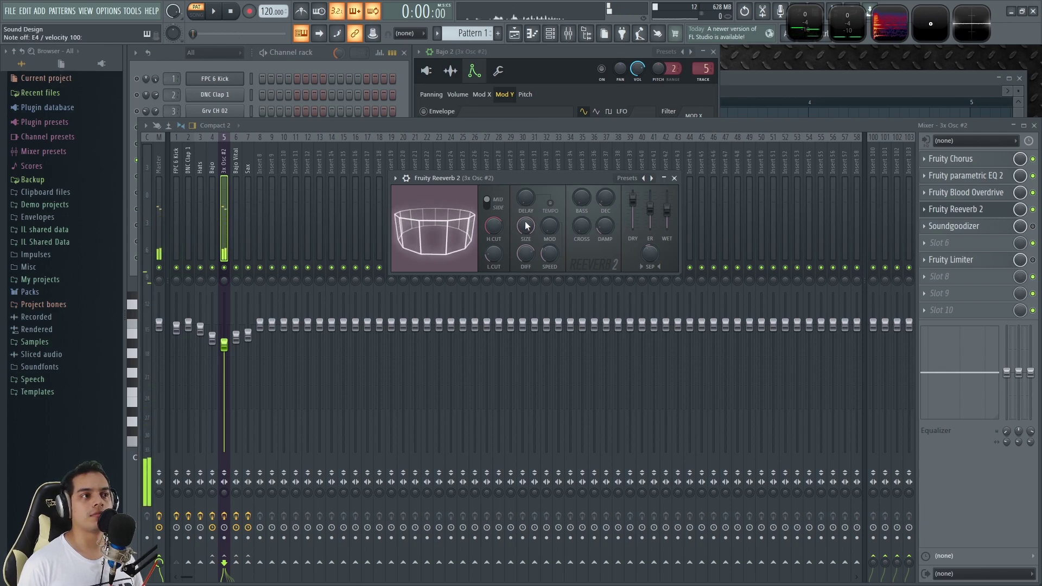
left_click_drag(526, 223, 526, 293)
key("c")
left_click_drag(526, 225, 526, 203)
key("c")
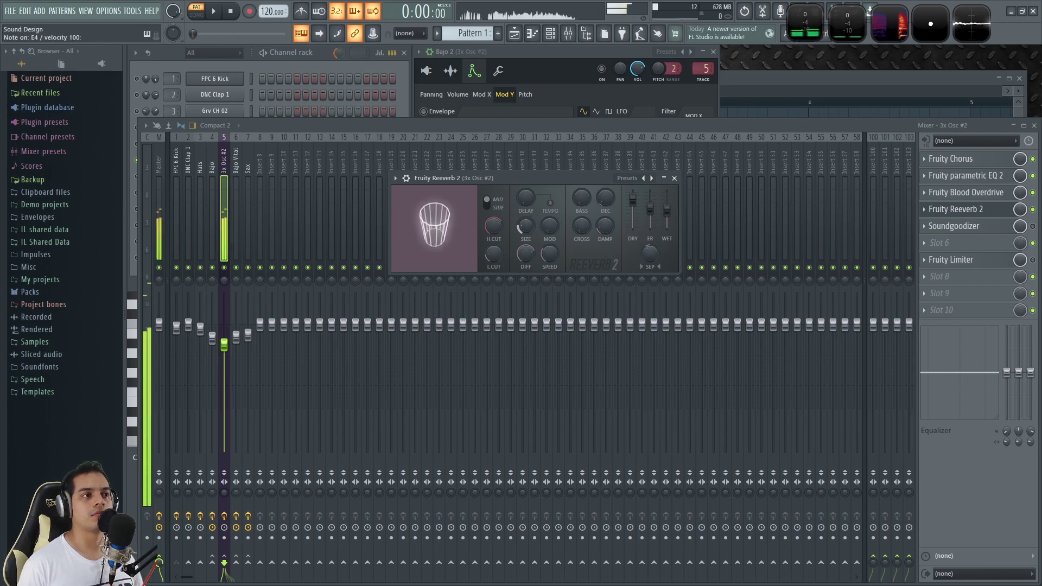
Enable Soundgoodizer and Fruity Limiter on the 3x Osc #2 track and play a test note.
left_click(1033, 226)
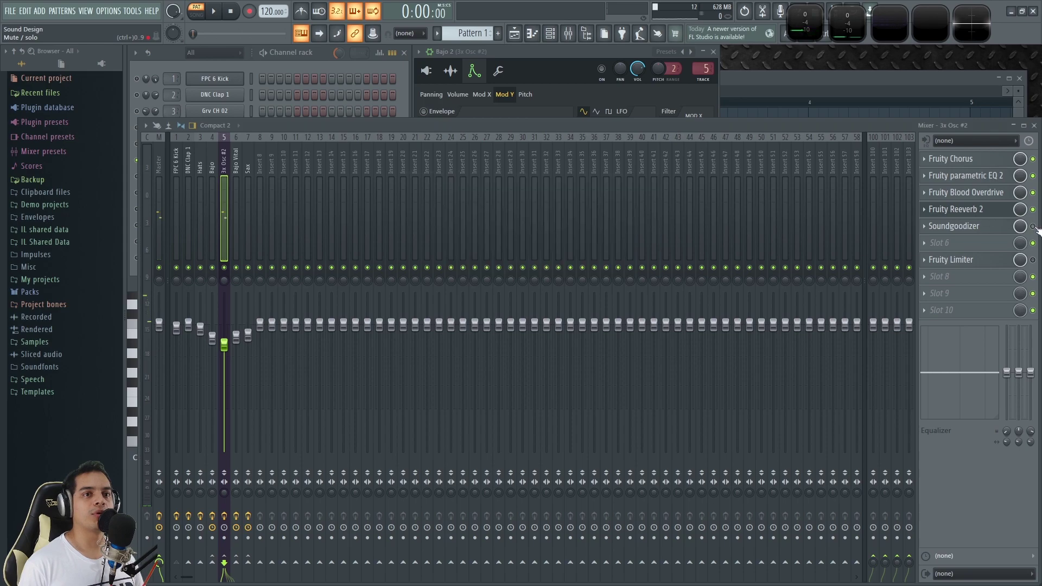
key("space")
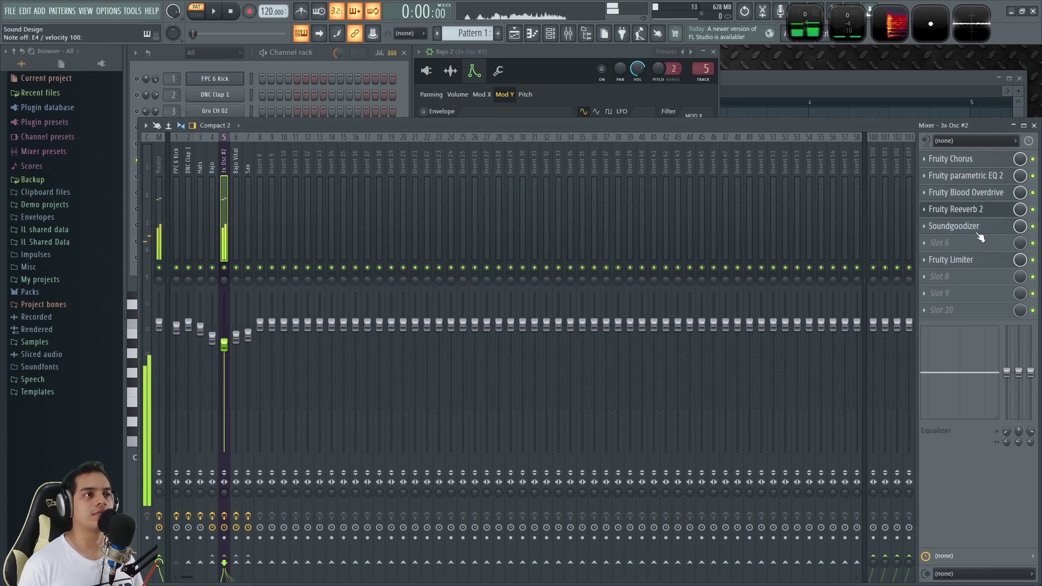
Solo the Bajo 2 channel in the channel rack and play Pattern 1.
left_click(321, 56)
key("space")
left_click(137, 209)
key("space")
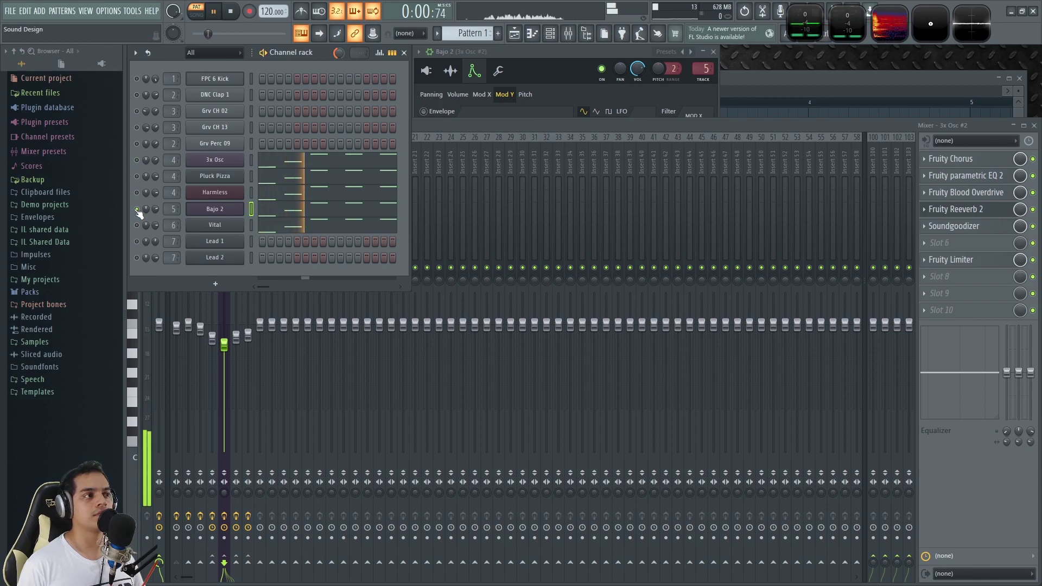
View Bajo 2's notes in the piano roll during playback, close the piano roll and stop the pattern.
left_click(286, 217)
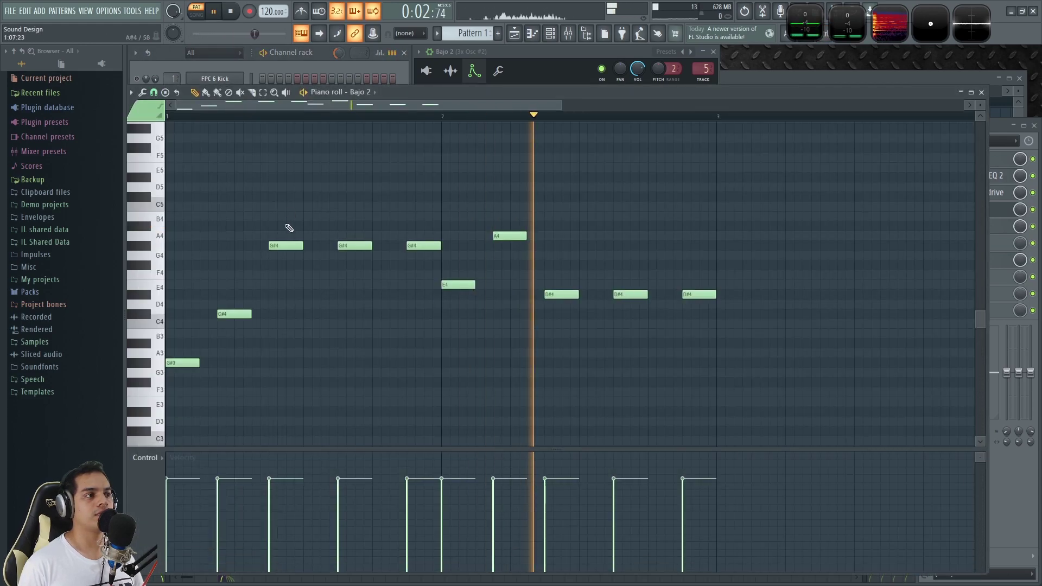
left_click_drag(484, 96, 529, 93)
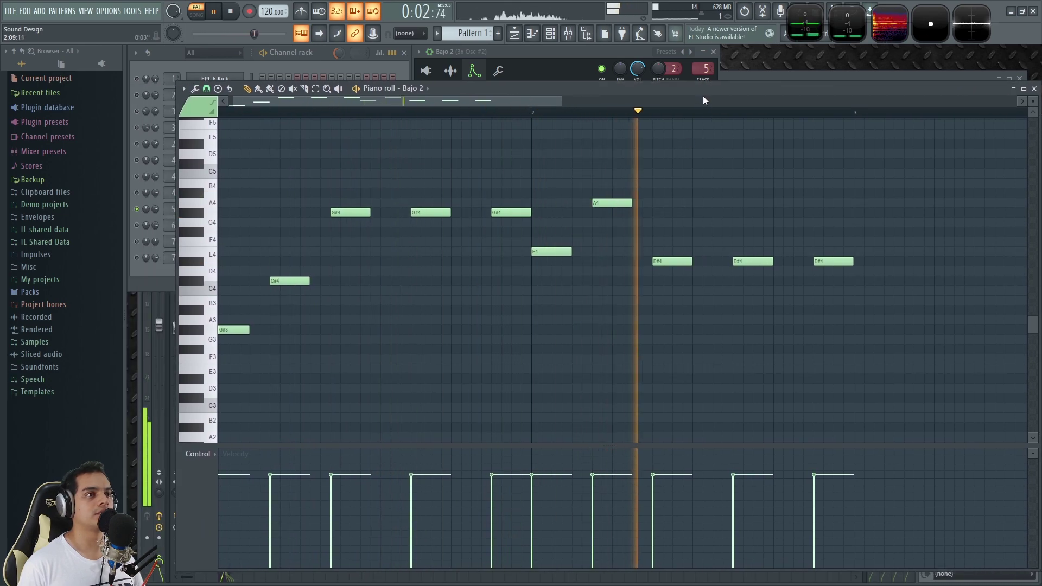
left_click_drag(702, 94, 686, 93)
left_click(1018, 88)
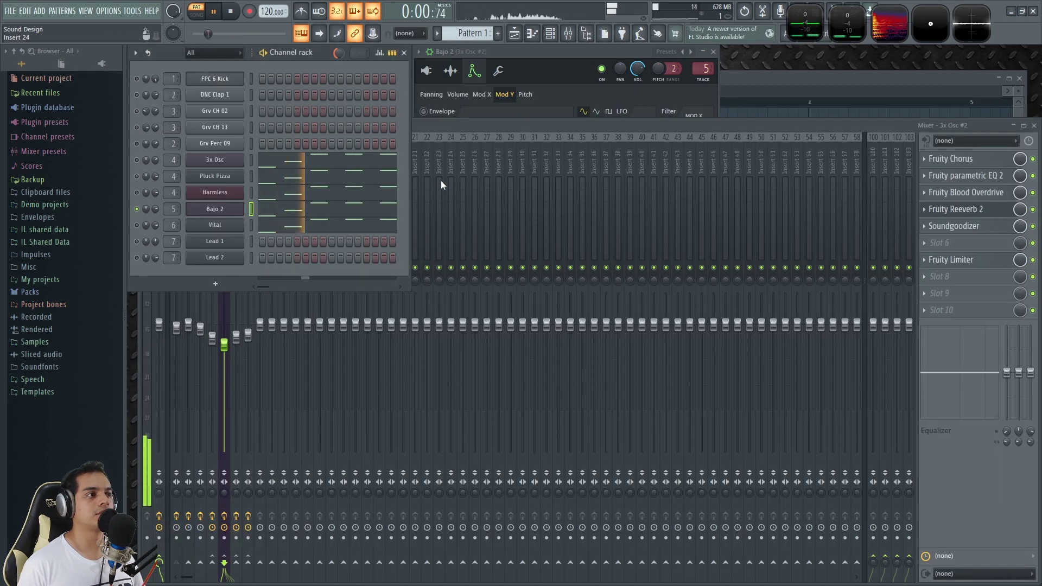
key("space")
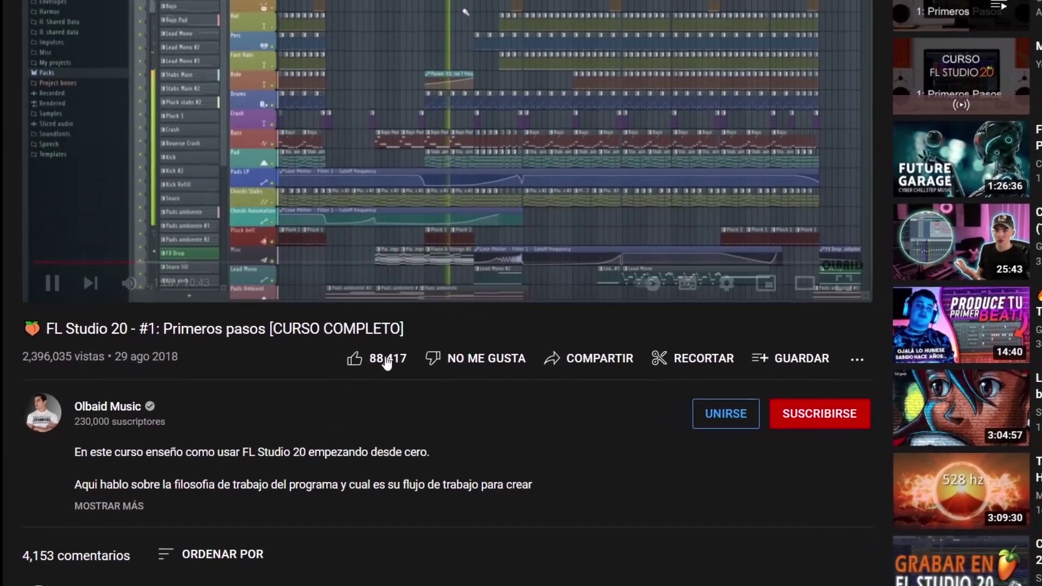
On YouTube, like the FL Studio 20 course video and subscribe to Olbaid Music with a notification preference chosen.
left_click(325, 379)
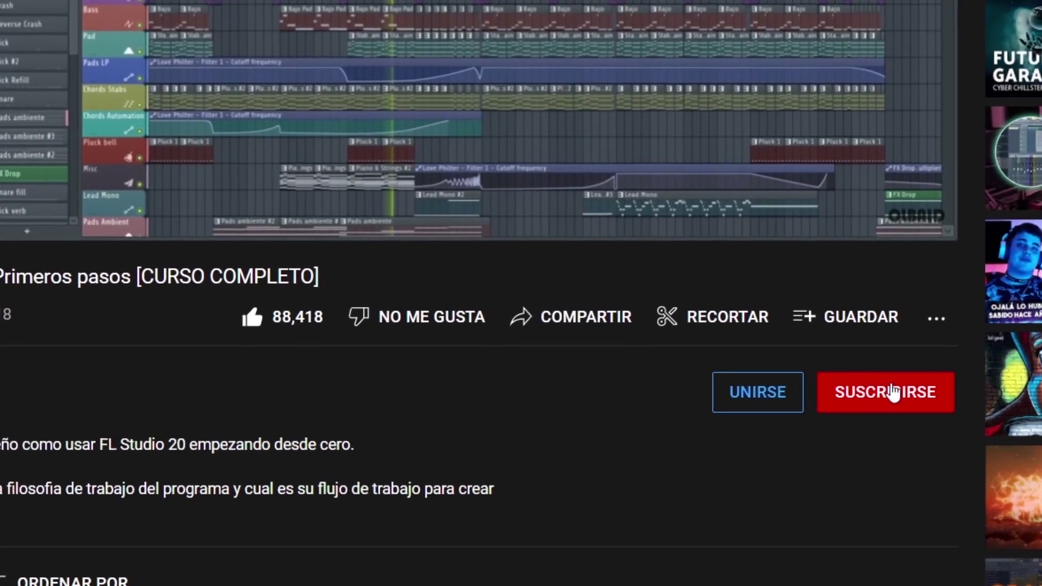
left_click(955, 378)
left_click(786, 374)
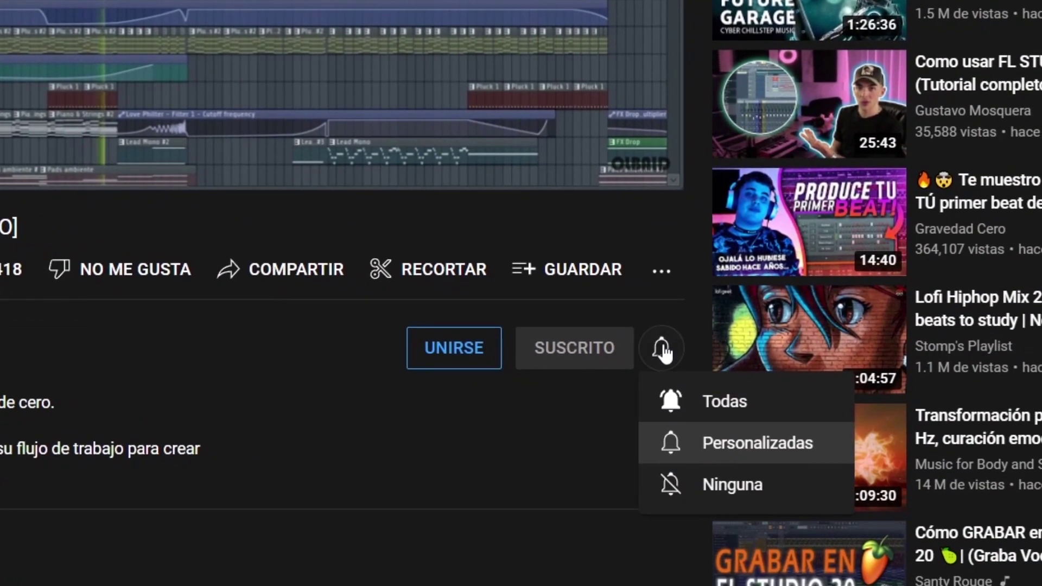
left_click(827, 424)
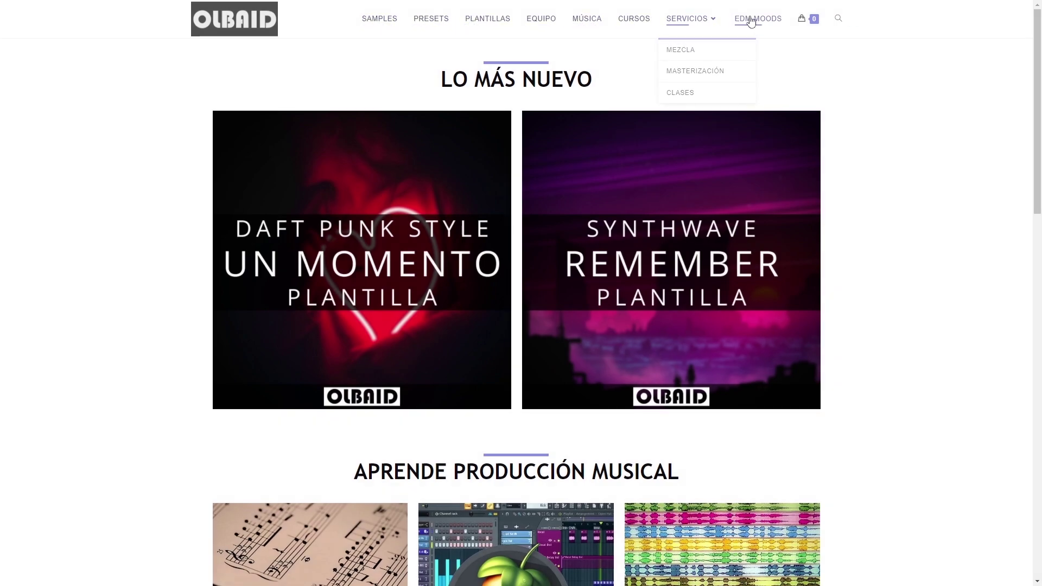
Switch to the Olbaid website and browse its home page sections on courses, samples, presets, templates and studio equipment.
scroll(909, 318, "down", 12)
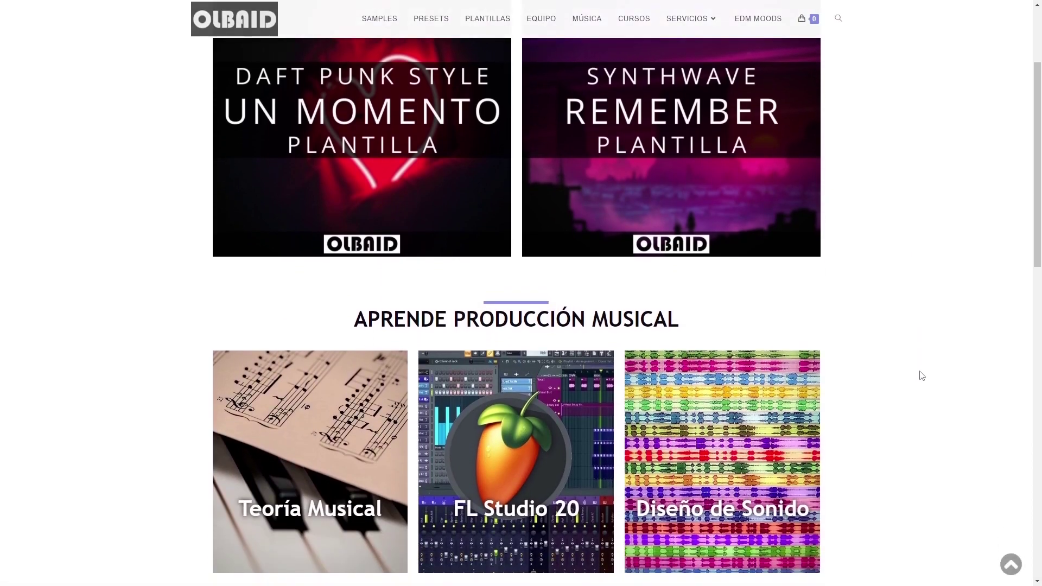
scroll(911, 414, "down", 7)
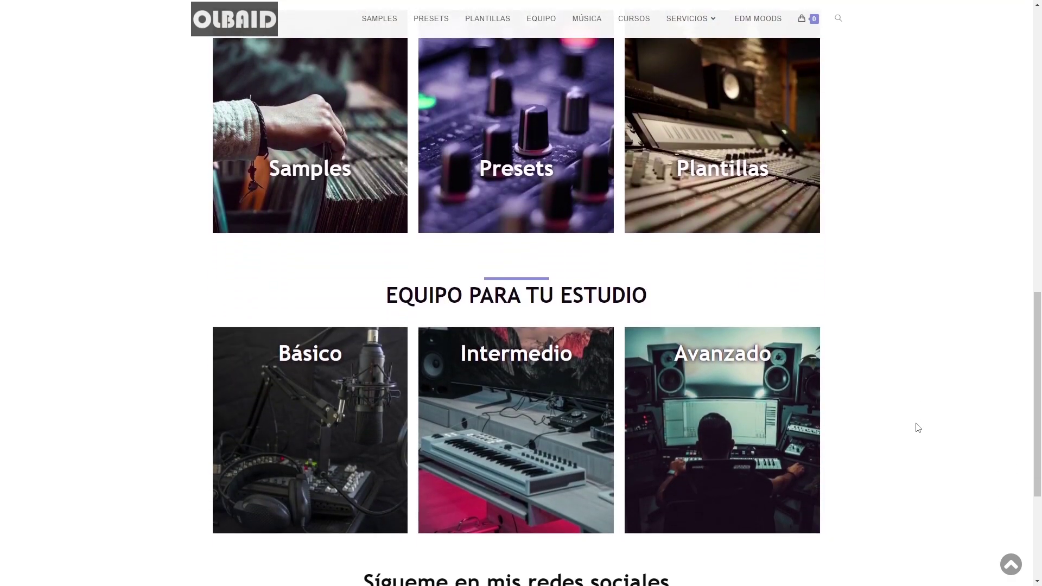
scroll(920, 428, "up", 5)
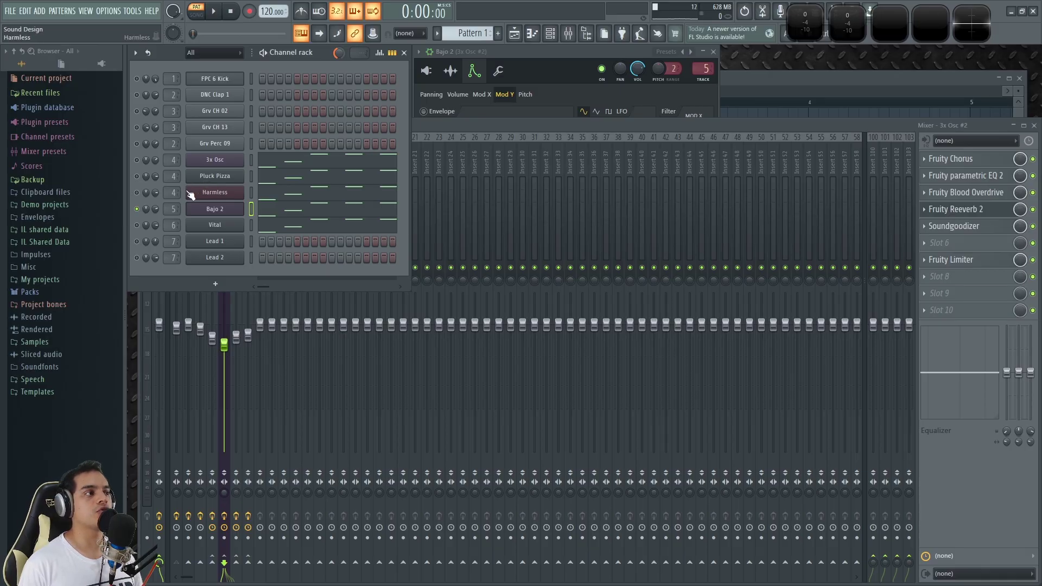
Audition the Harmless layer in Pattern 1 and show the synth settings of the Pluck Pizza channel.
key("space")
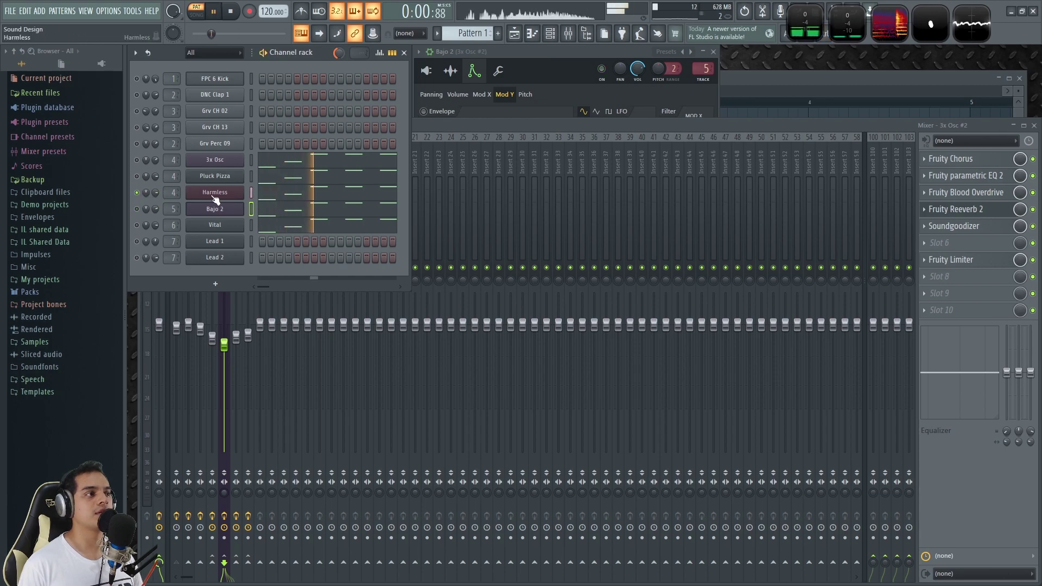
key("space")
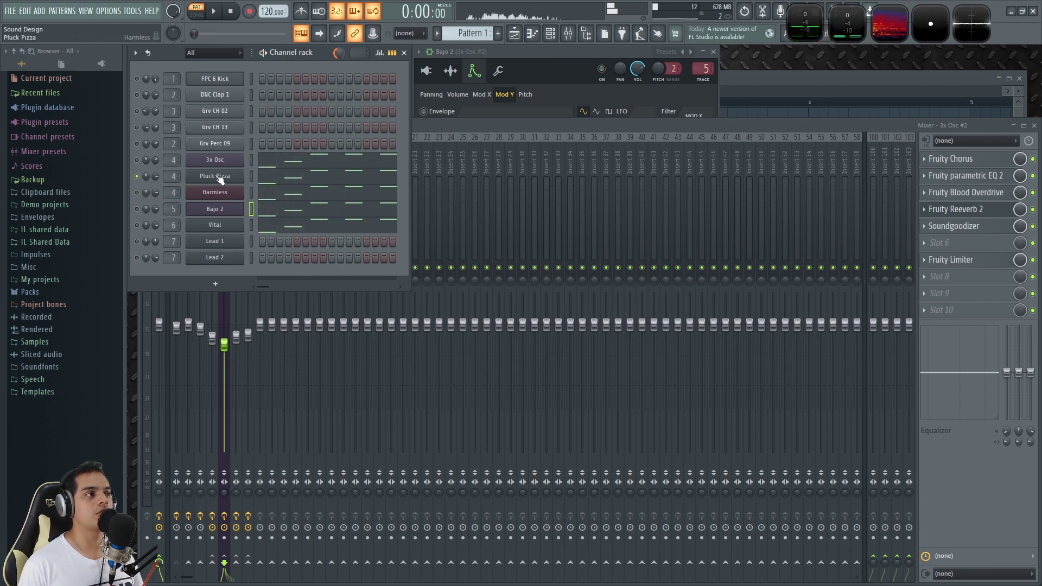
left_click(220, 176)
left_click_drag(666, 112, 629, 107)
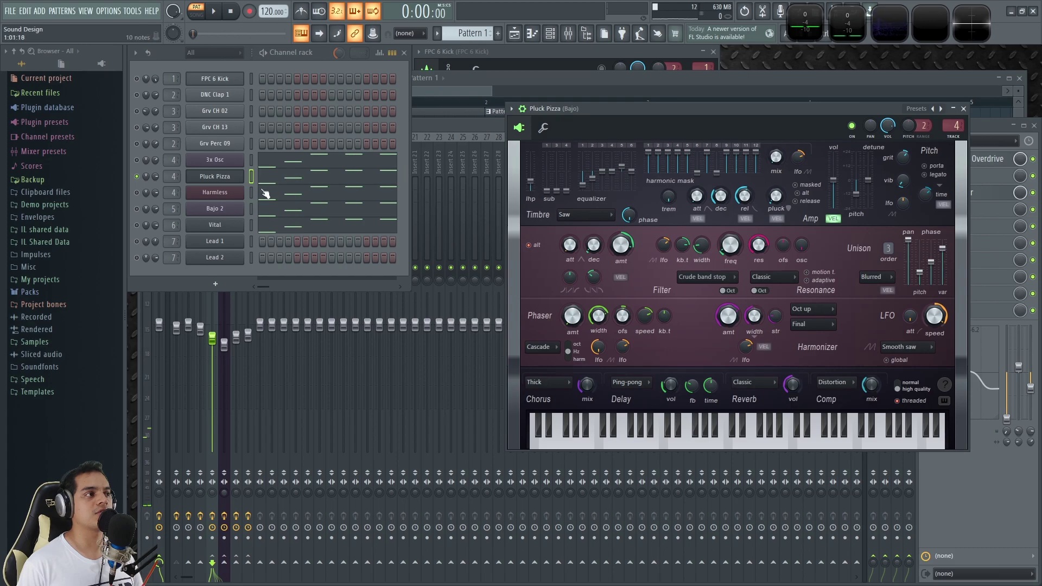
Open the Harmless channel's synth, turn up its pluck amount and play test notes.
left_click(216, 192)
left_click_drag(509, 146, 584, 91)
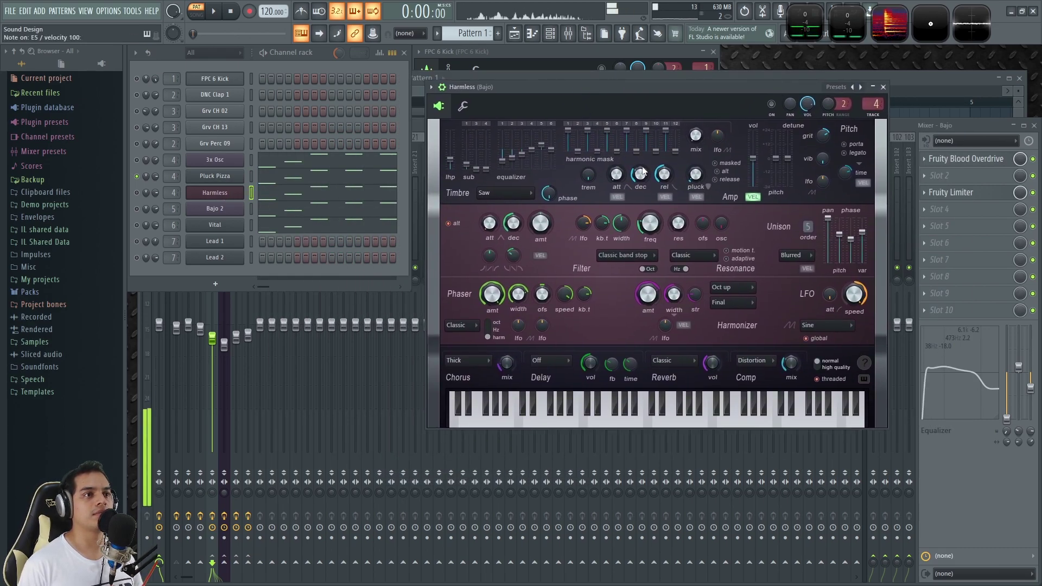
left_click_drag(695, 174, 696, 136)
key("e")
key("c")
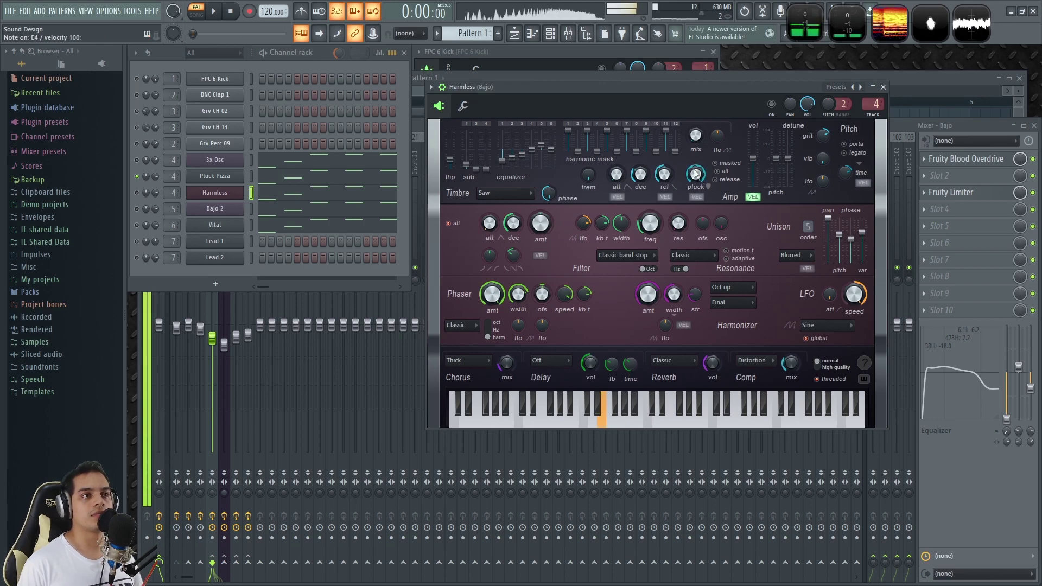
Lower the Harmless synth's pluck decay to about 11% and play test notes to hear it.
left_click_drag(696, 174, 695, 204)
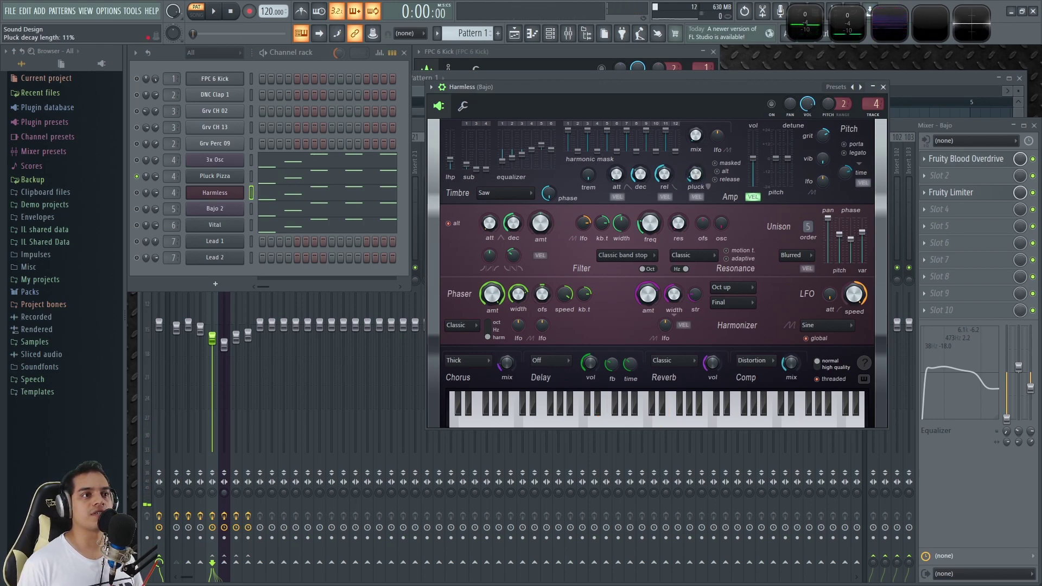
key("c")
key("e")
left_click_drag(696, 174, 696, 180)
key("c")
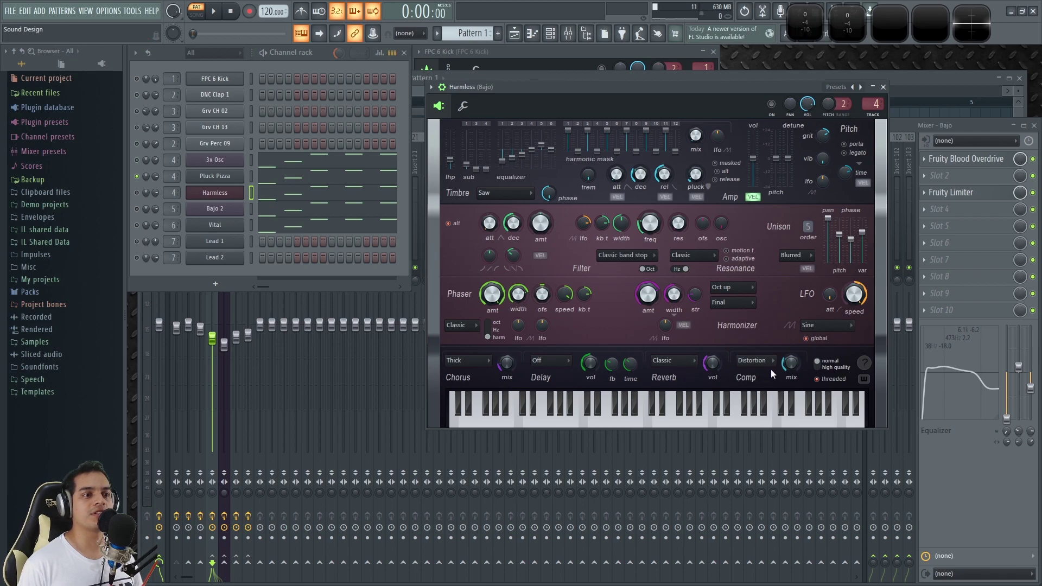
key("x")
key("t")
key("x")
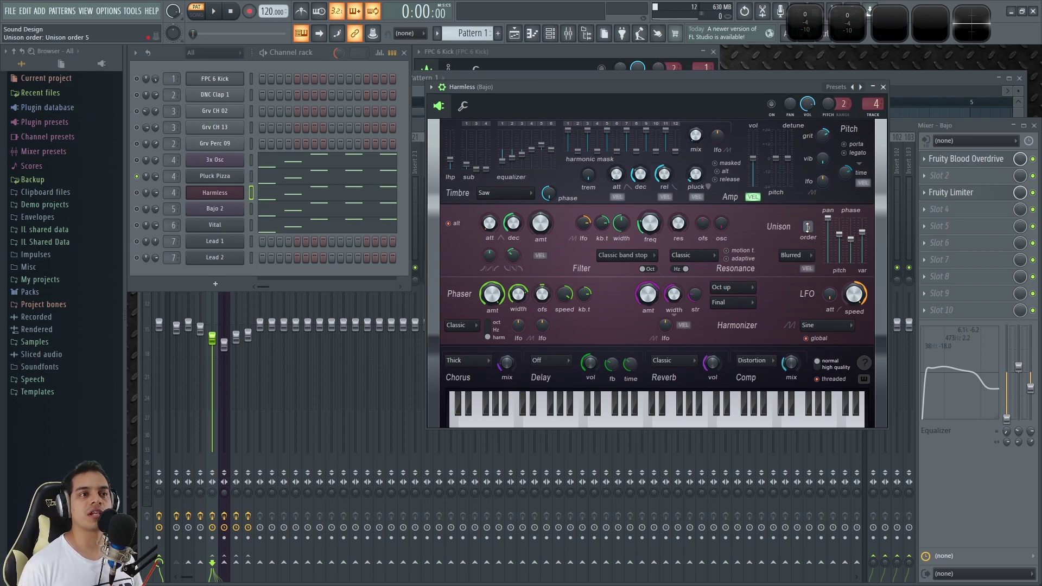
Try the Harmless synth with its unison order at 1 while playing test notes.
key("x")
key("w")
key("x")
key("w")
left_click_drag(807, 227, 808, 224)
key("x")
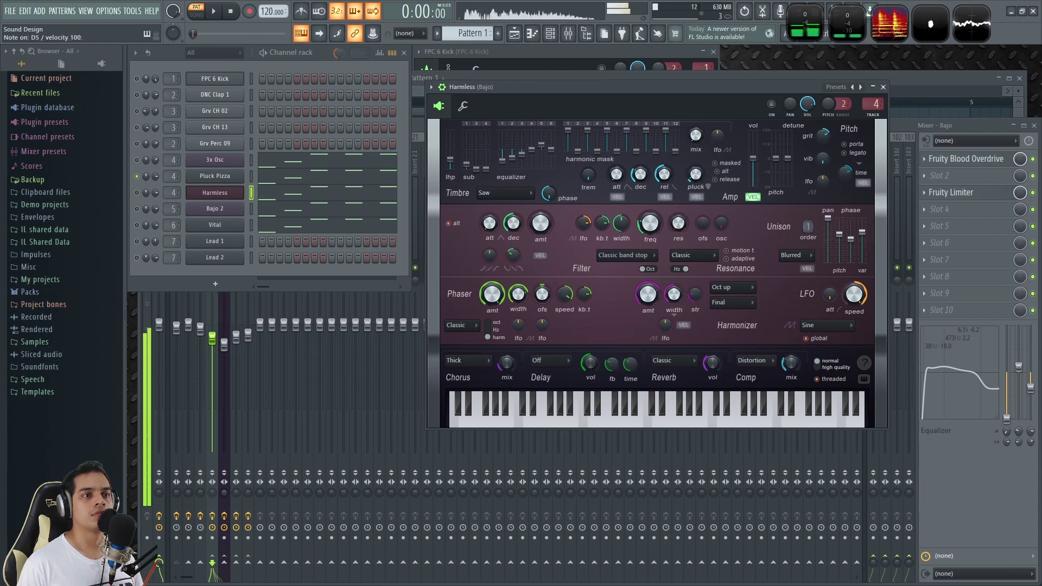
key("x")
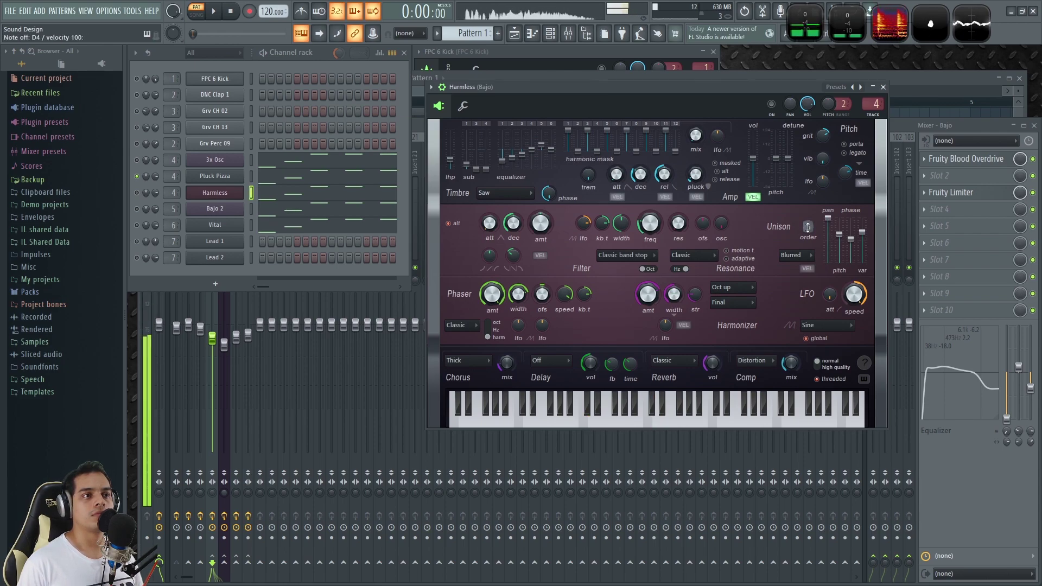
Solo the Harmless channel and audition its part in Pattern 1.
key("space")
key("space")
right_click(136, 193)
key("space")
key("space")
key("e")
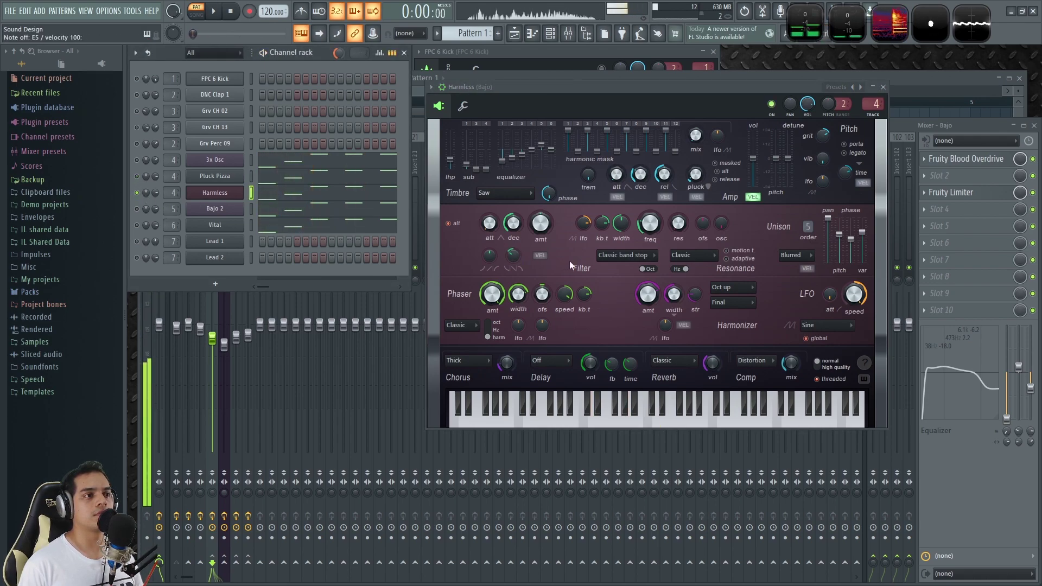
key("space")
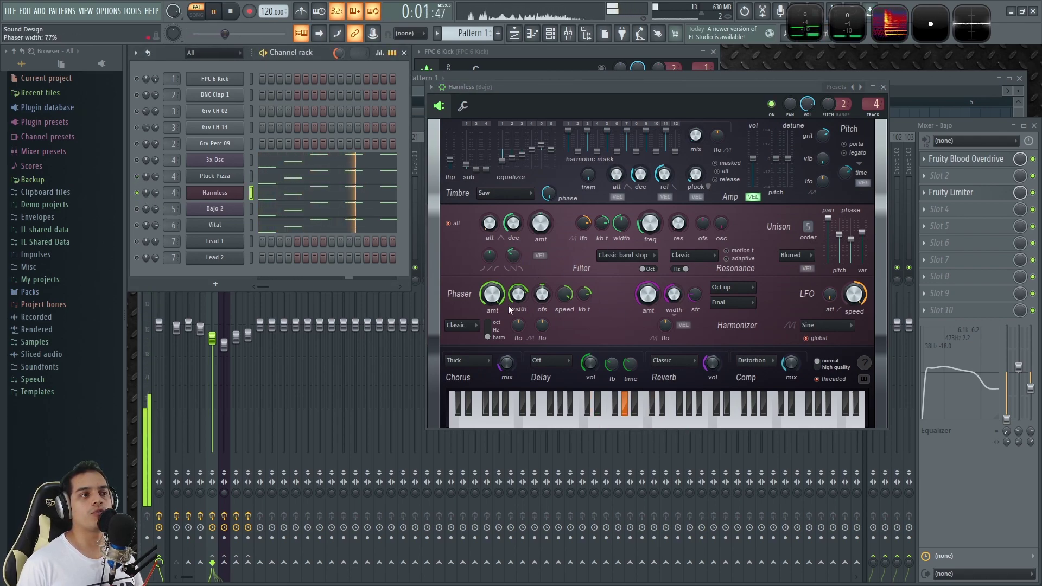
key("space")
Play test notes and Pattern 1 to examine the phaser and timbre equalizer settings of Harmless.
key("e")
left_click(488, 299)
key("e")
key("e")
key("c")
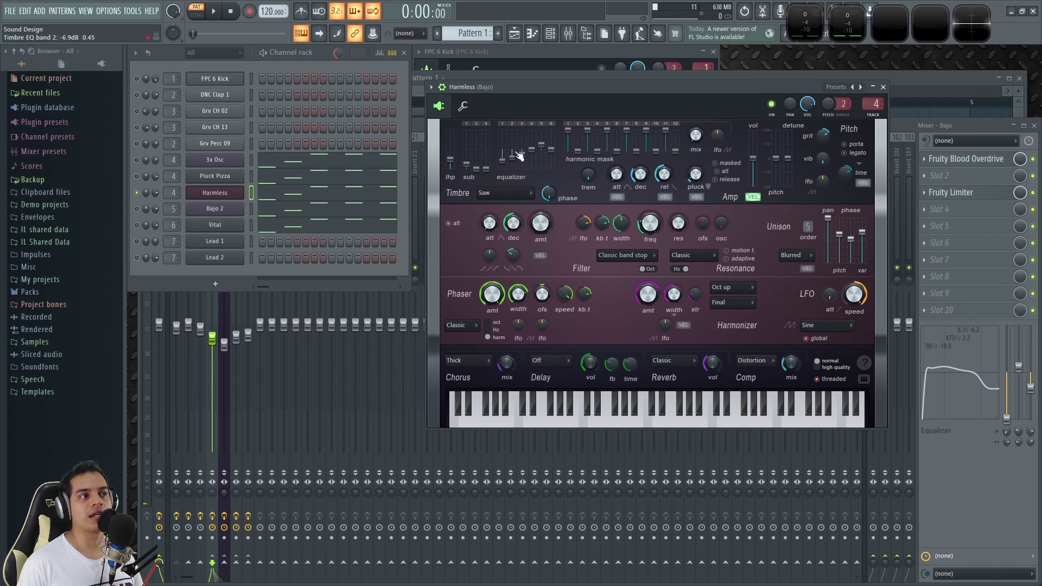
key("space")
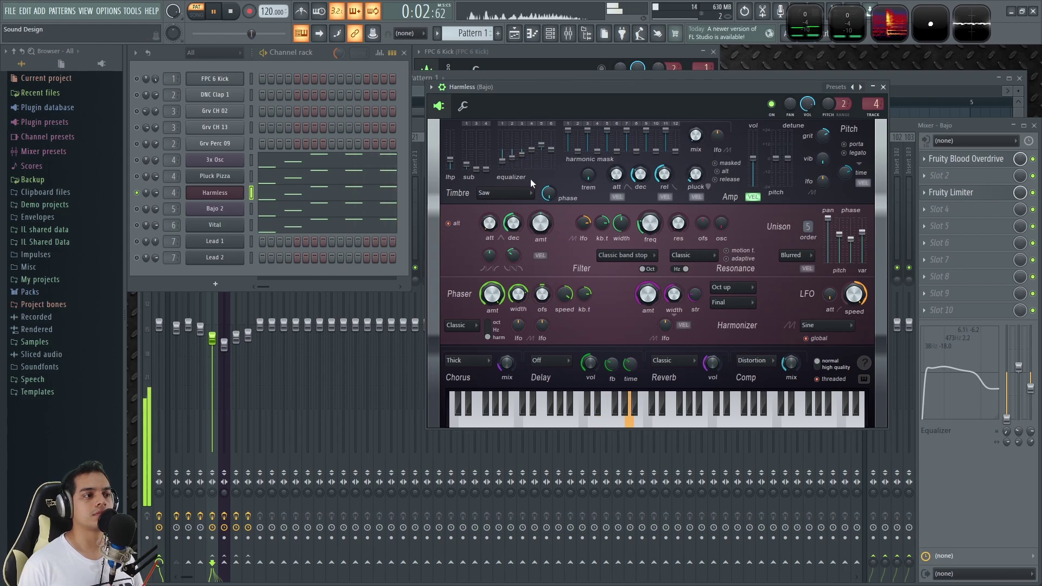
key("space")
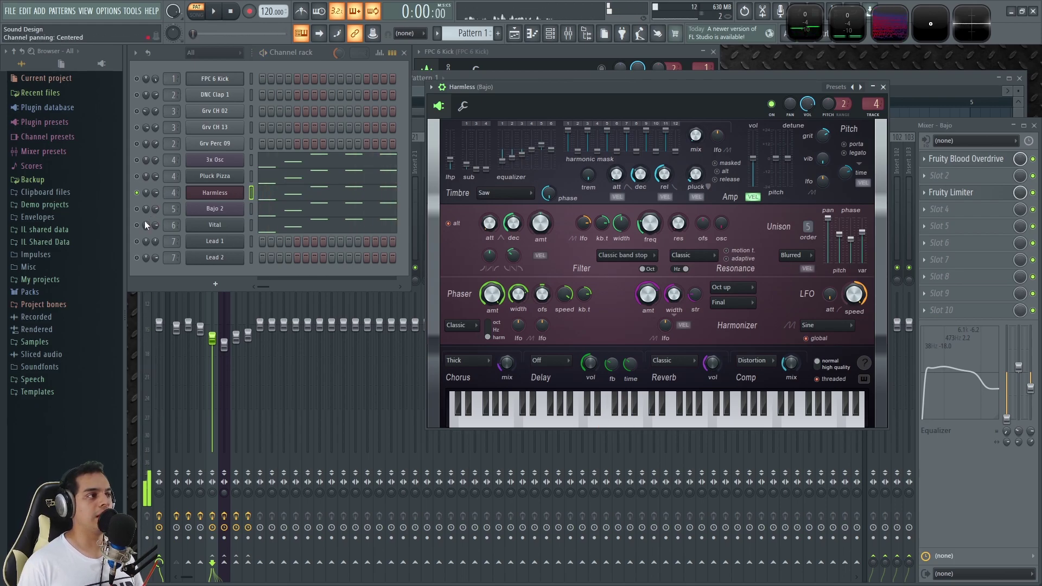
Return from Vital to the Harmless synth and compare its sound with the harmonizer amount lowered and raised back.
left_click(209, 227)
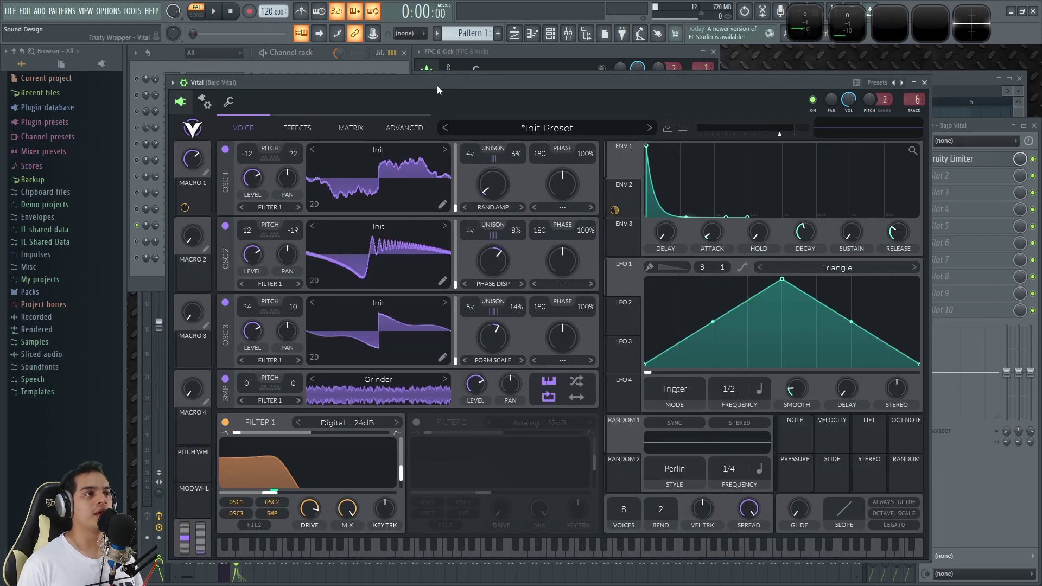
left_click(923, 83)
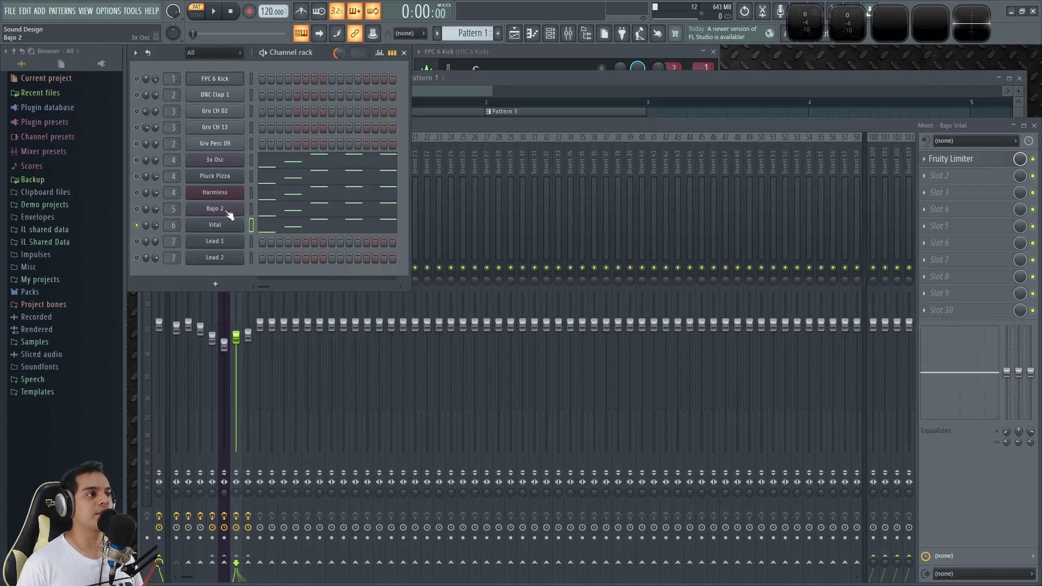
left_click(222, 193)
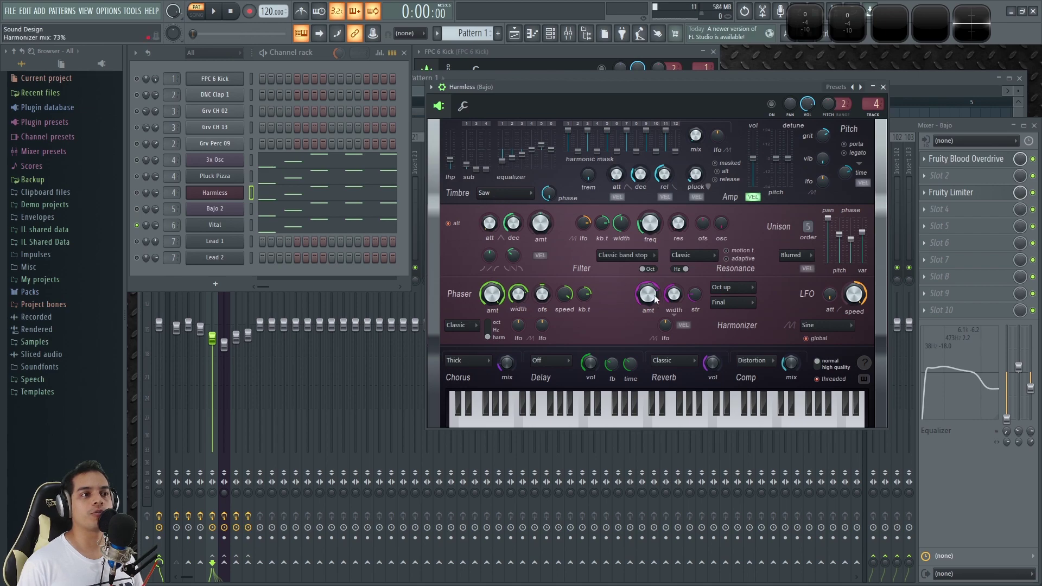
key("x")
key("x")
key("x")
left_click_drag(649, 297, 649, 320)
key("x")
left_click_drag(649, 297, 649, 271)
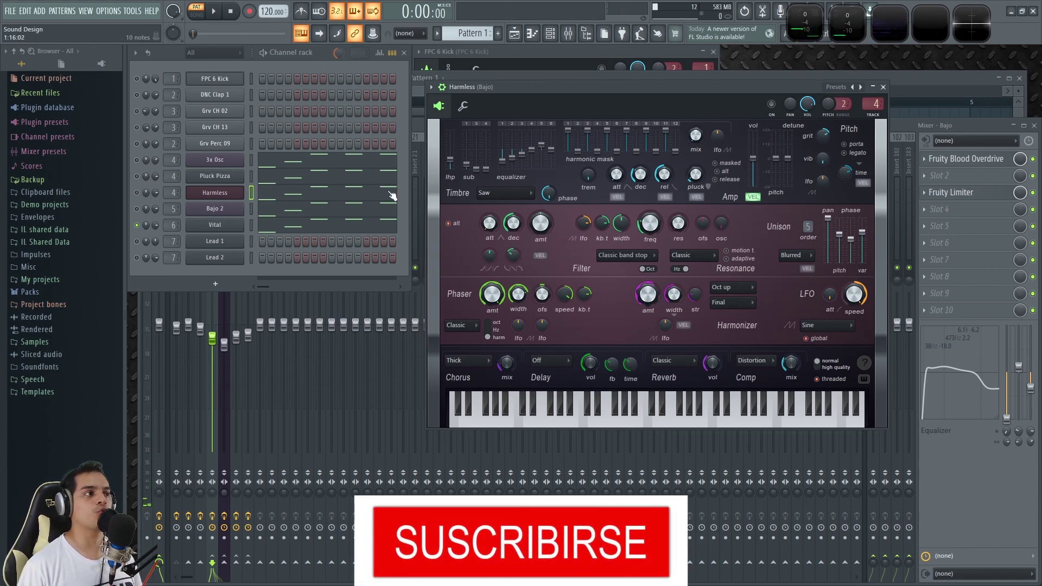
Open the Vital channel's synth, reset the spectral morph amounts and readjust them on all three oscillators, with oscillator 1 at 4.5%.
left_click(234, 223)
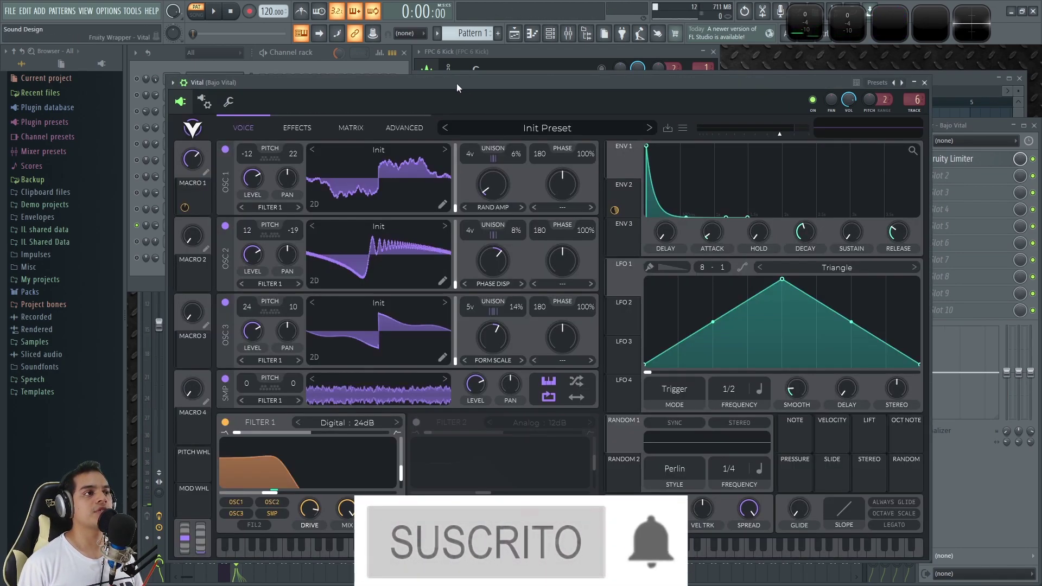
left_click_drag(457, 83, 499, 58)
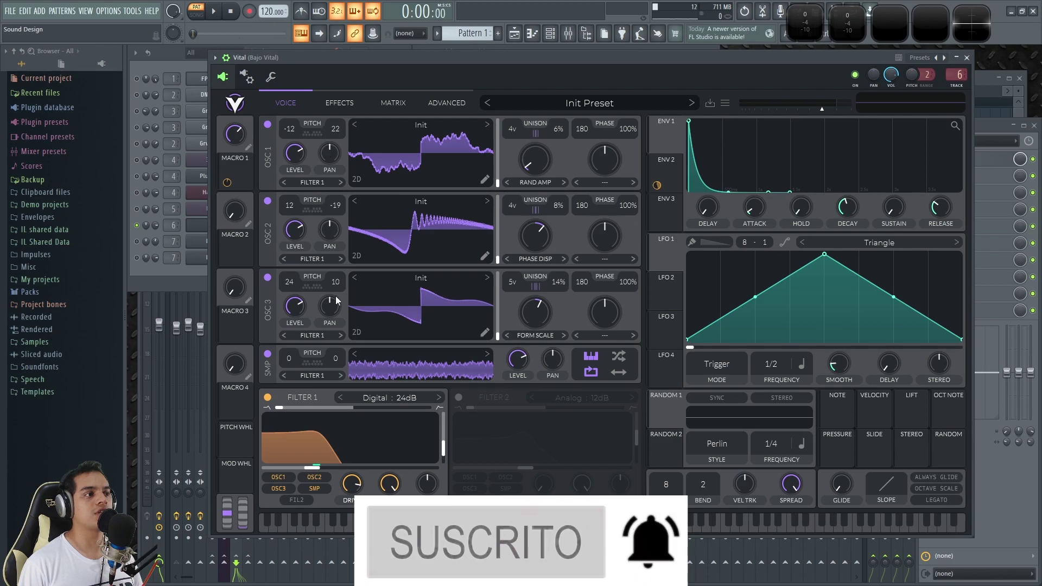
left_click_drag(535, 245, 540, 235)
double_click(539, 235)
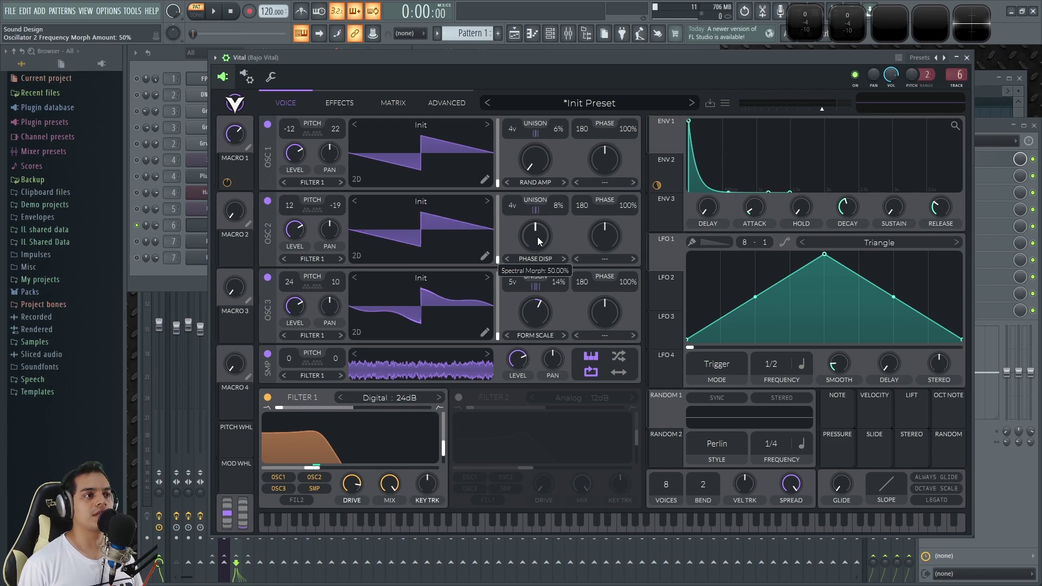
double_click(539, 324)
left_click_drag(532, 242, 535, 235)
left_click_drag(531, 311, 528, 313)
left_click_drag(536, 158, 538, 157)
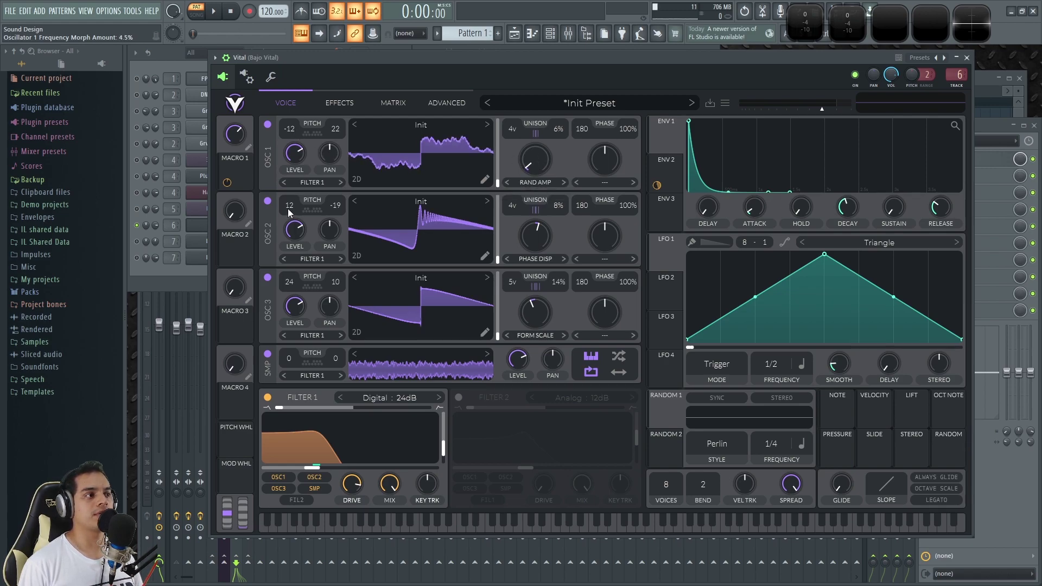
Play a note in Vital and compare the sound with the noise sampler switched off and on.
key("z")
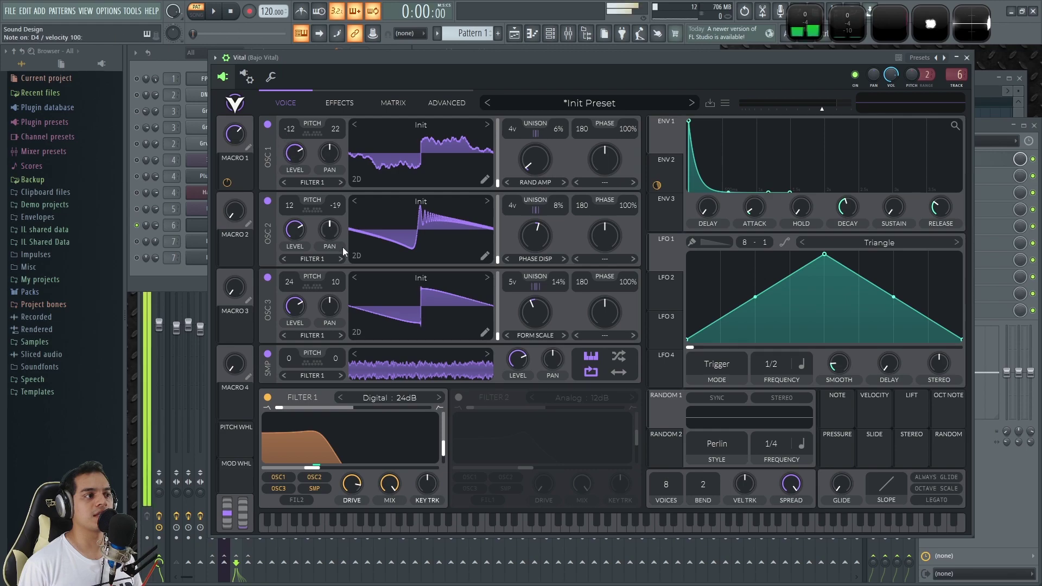
left_click(269, 355)
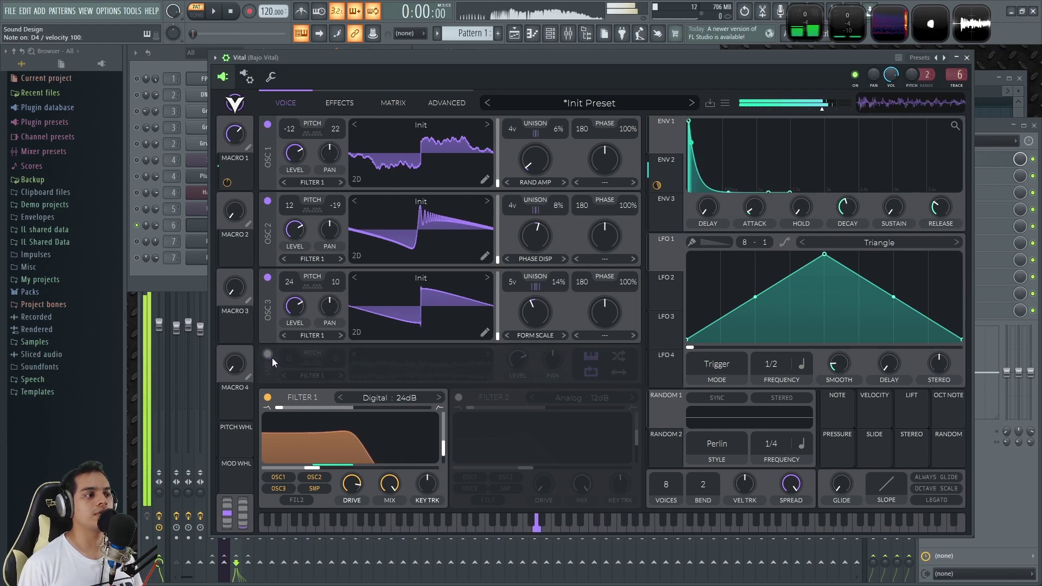
left_click(267, 354)
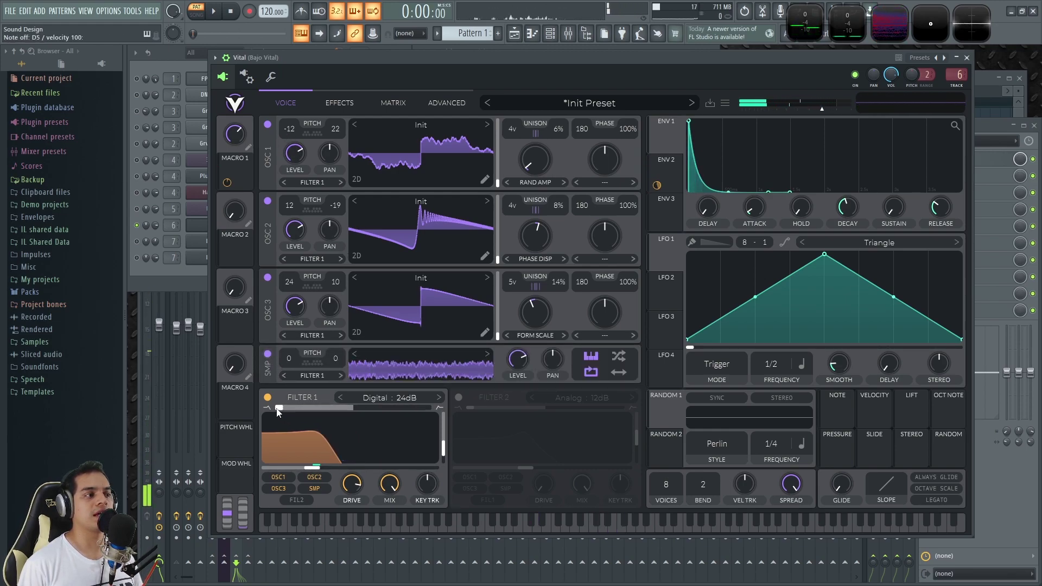
Show Vital's ENV 2 envelope and play test notes to hear how it shapes the filter.
left_click(672, 170)
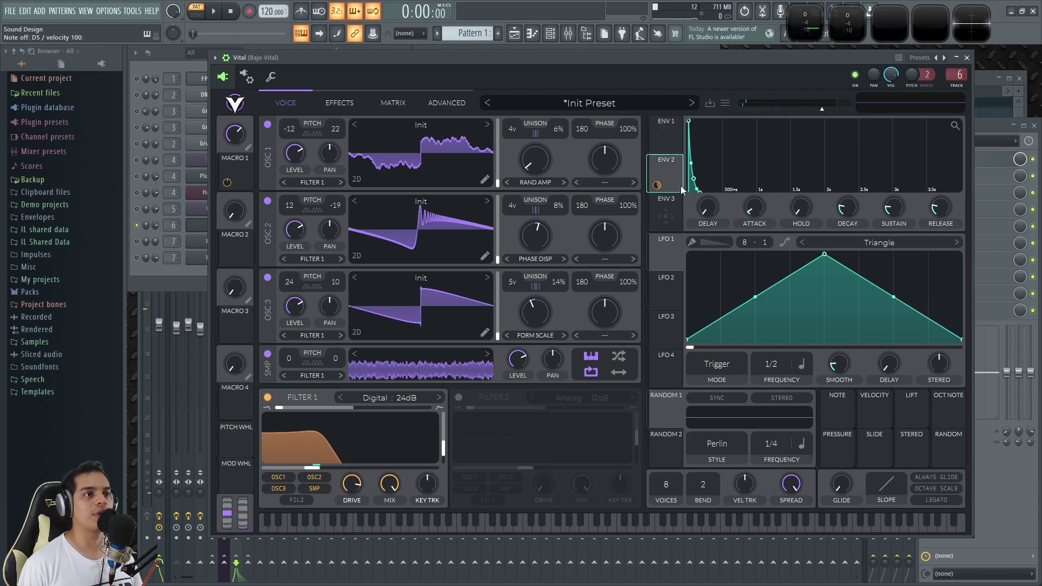
key("x")
key("x")
key("w")
key("w")
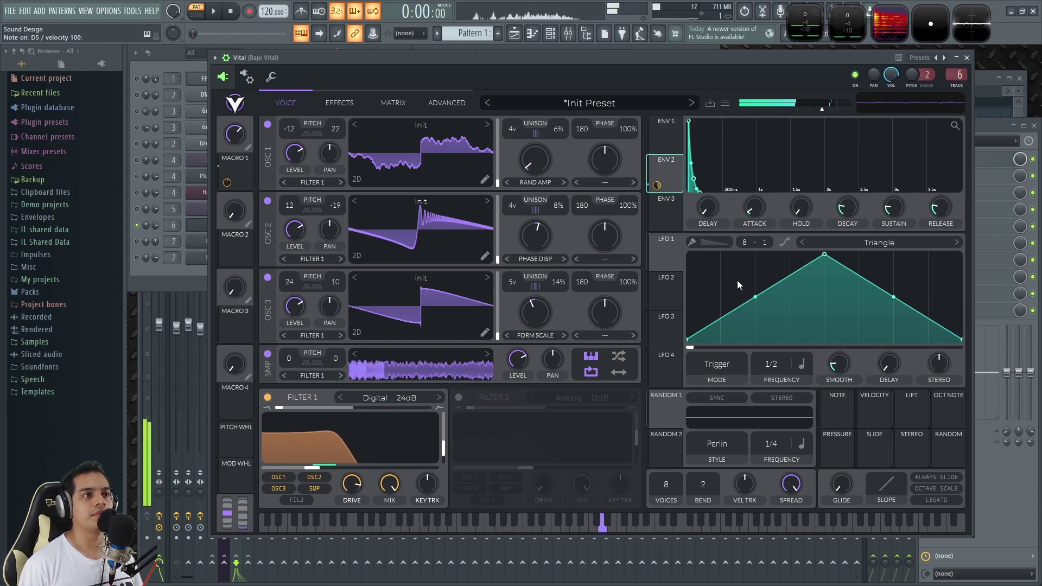
key("x")
key("w")
key("x")
key("x")
Bypass Vital's Filter 1 while playing test notes and re-enable it to compare the sound.
left_click(267, 398)
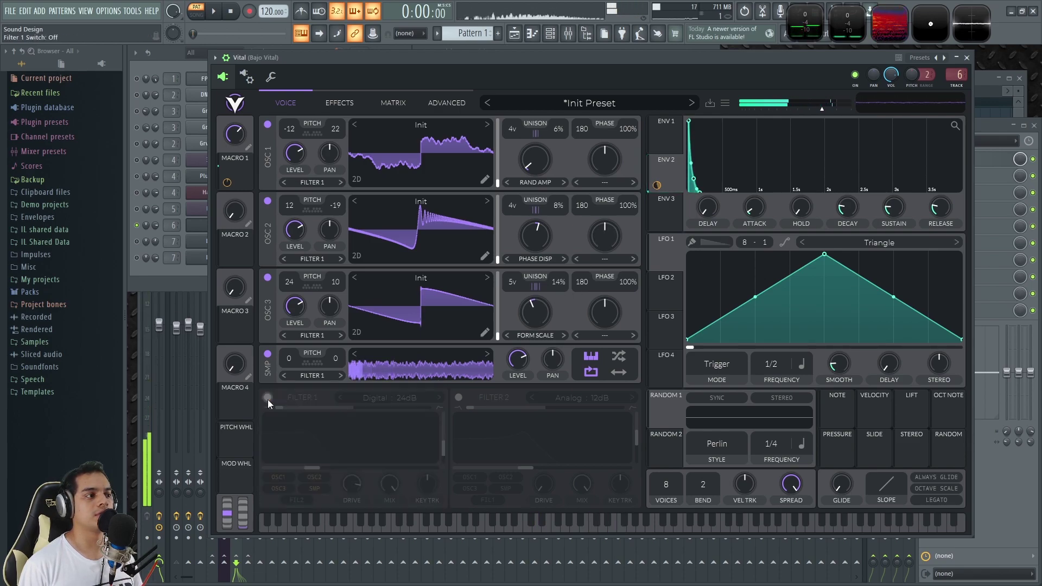
key("w")
key("x")
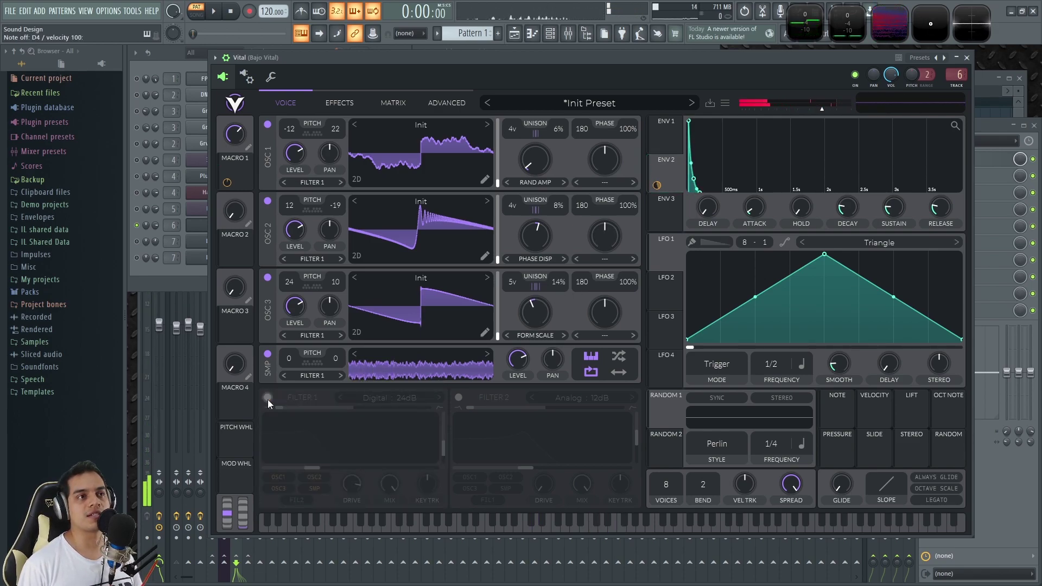
key("w")
key("x")
left_click(268, 398)
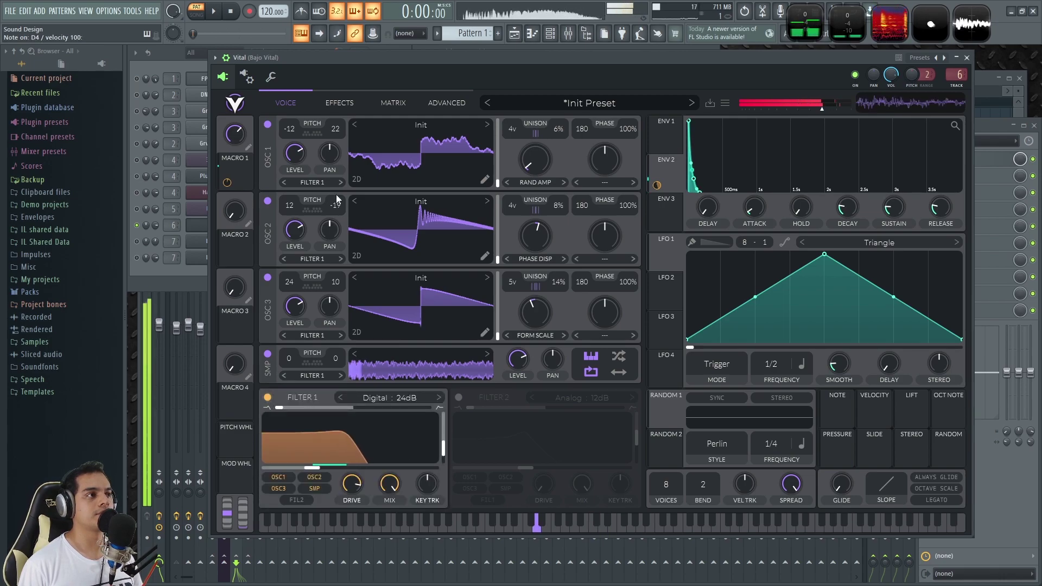
Show Vital's effects, switch off the distortion, compressor and reverb, and compare test notes with the chorus off and on.
left_click(353, 103)
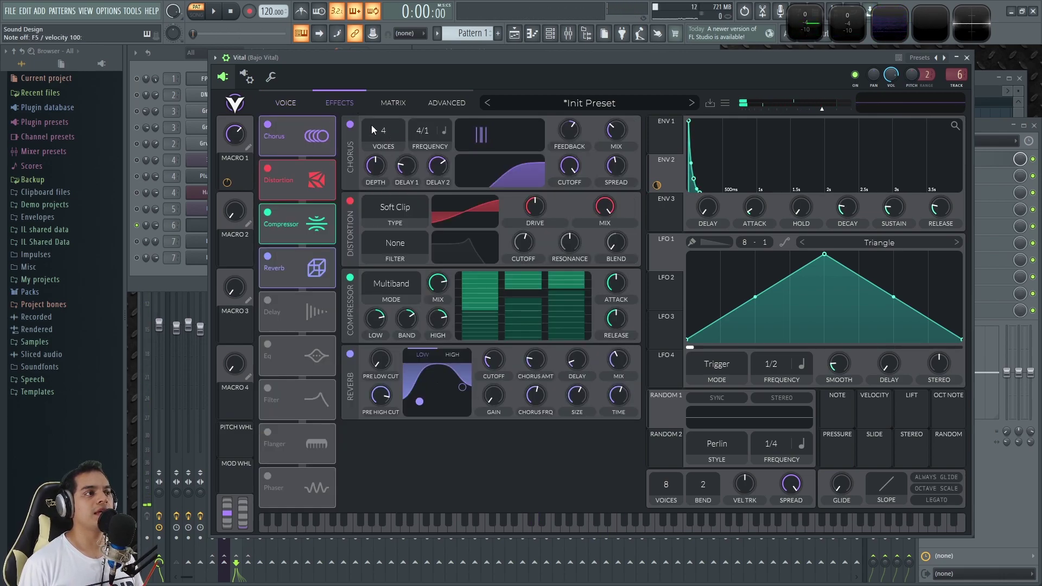
left_click(350, 201)
left_click(350, 277)
left_click(349, 354)
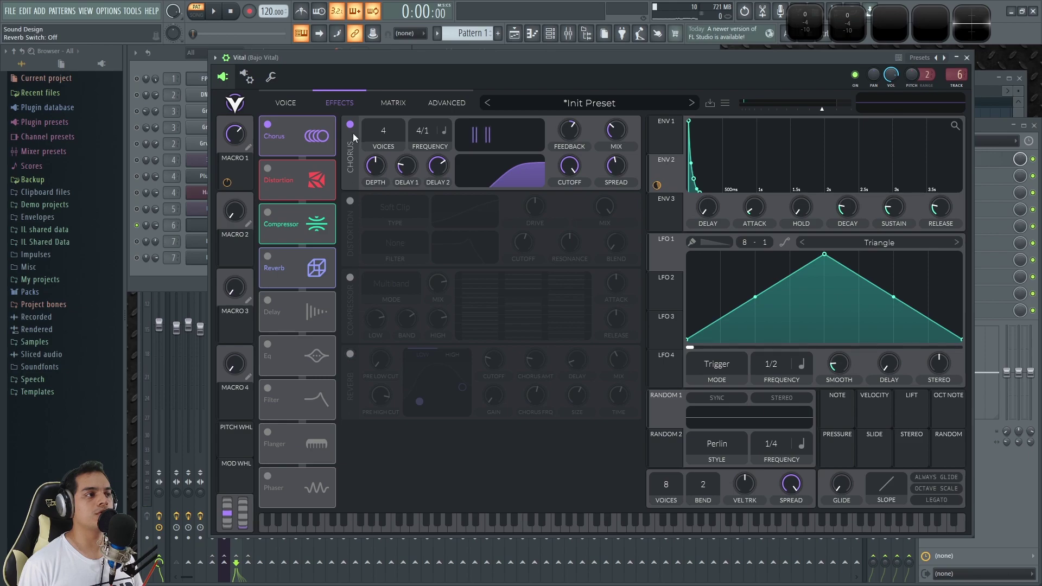
key("x")
left_click(351, 128)
left_click(352, 127)
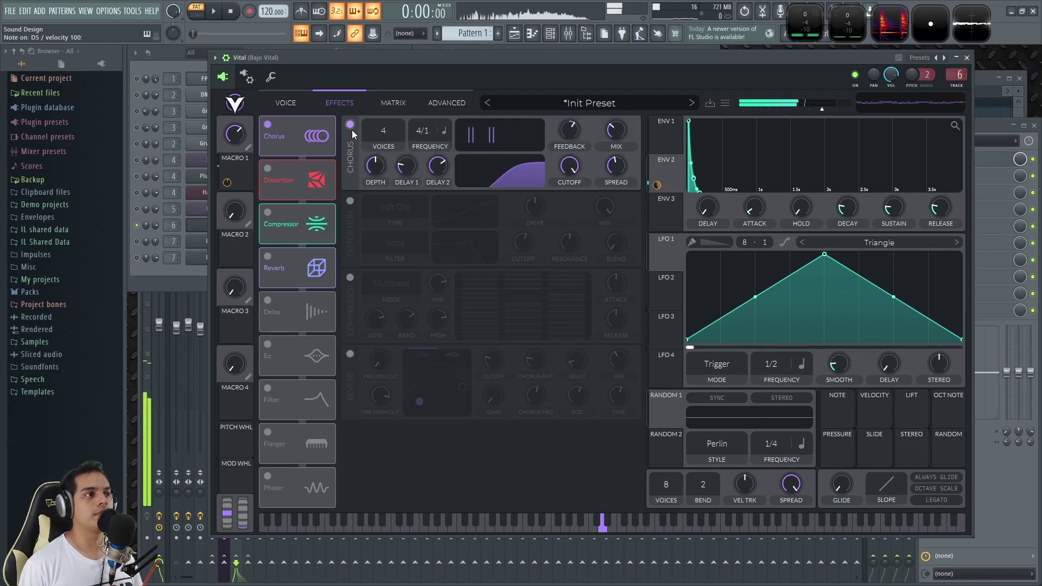
Switch Vital's distortion, multiband compressor and reverb back on one at a time.
left_click(350, 201)
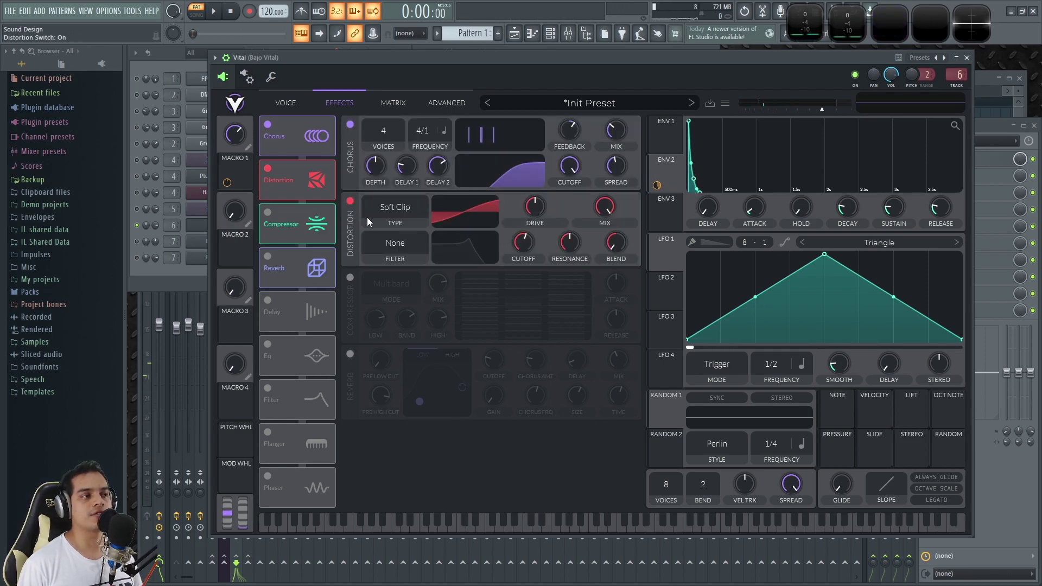
left_click(349, 277)
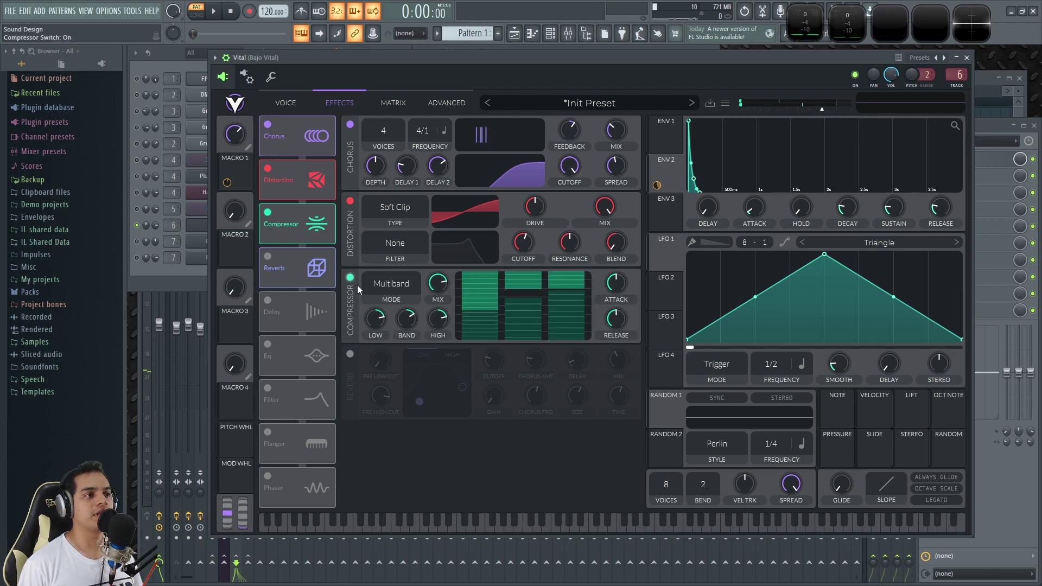
left_click(351, 354)
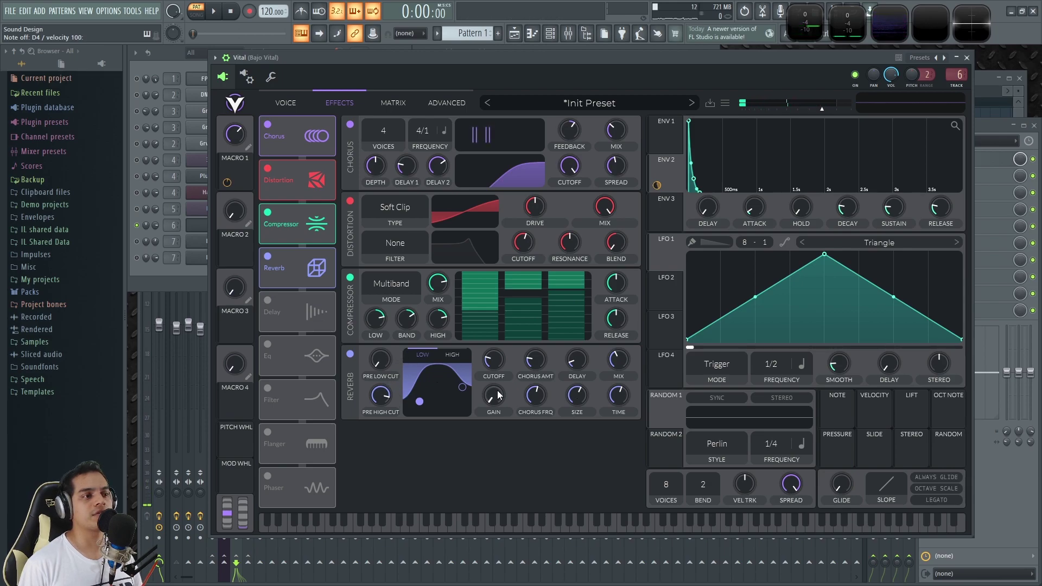
Audition the soloed Vital layer in Pattern 1, put away its synth window and stop playback.
key("space")
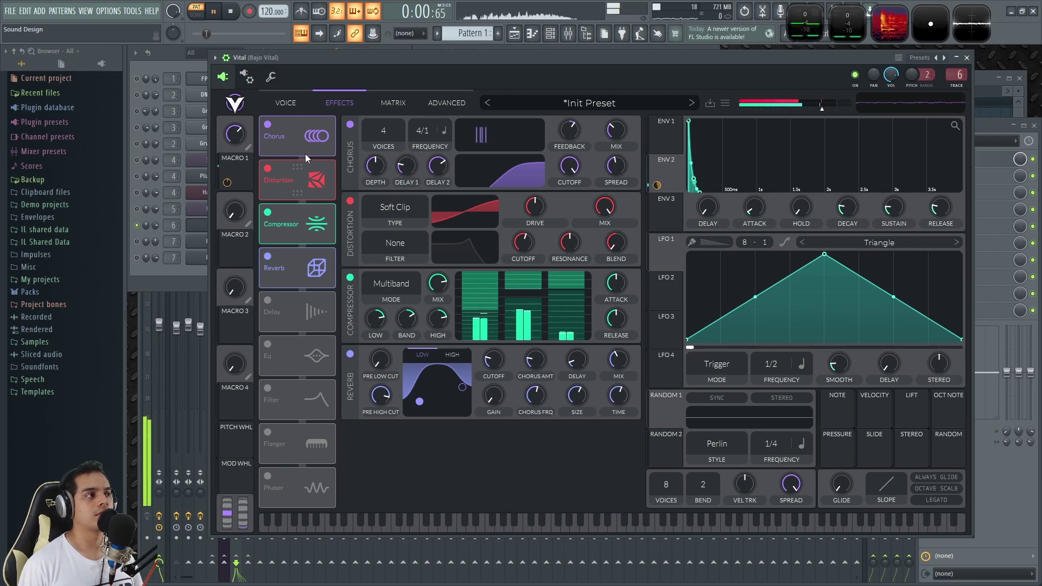
left_click_drag(860, 56, 857, 70)
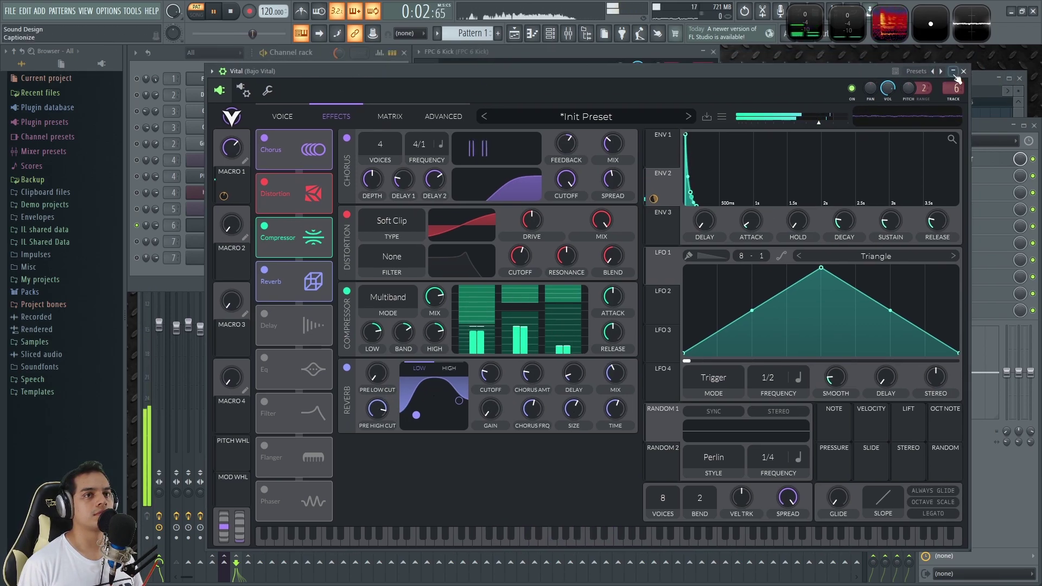
left_click(953, 72)
key("space")
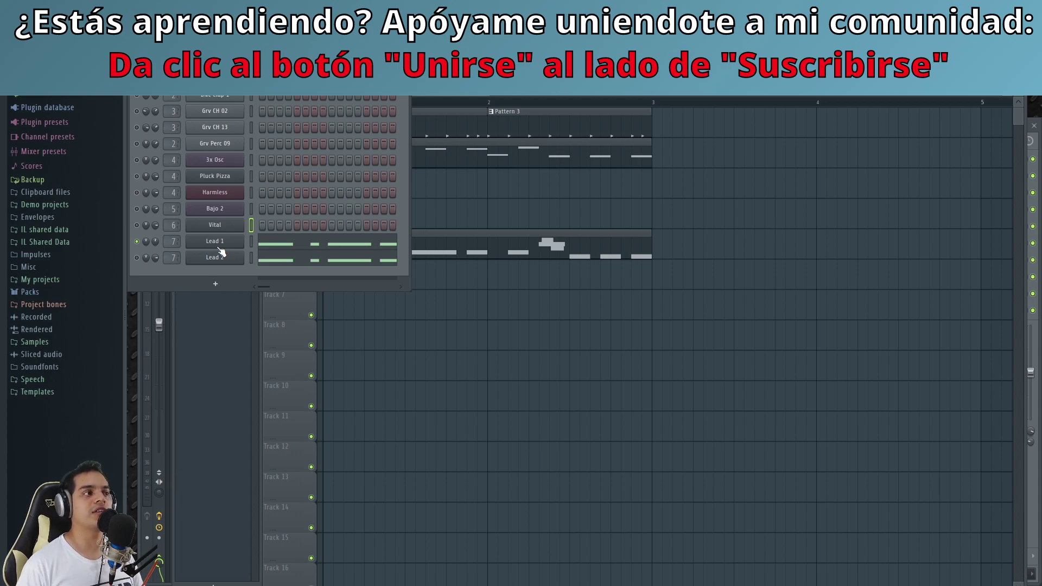
Open the Lead 1 FLEX instrument, audition it and locate its Sax 1 preset in the General Midi Library pack.
left_click(219, 247)
left_click_drag(574, 113, 575, 125)
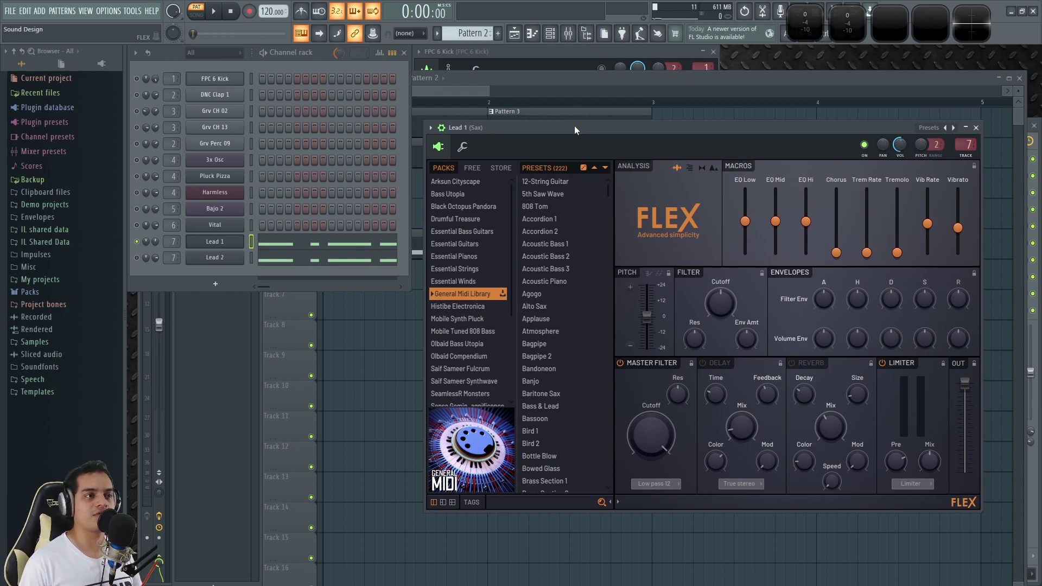
key("space")
key("space")
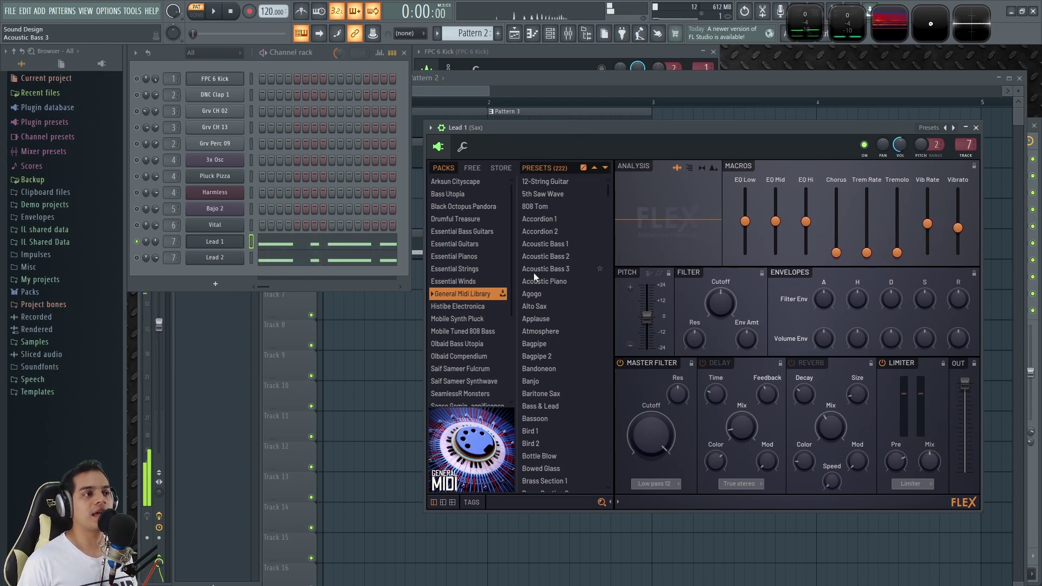
left_click_drag(540, 129, 516, 118)
left_click_drag(454, 134, 474, 142)
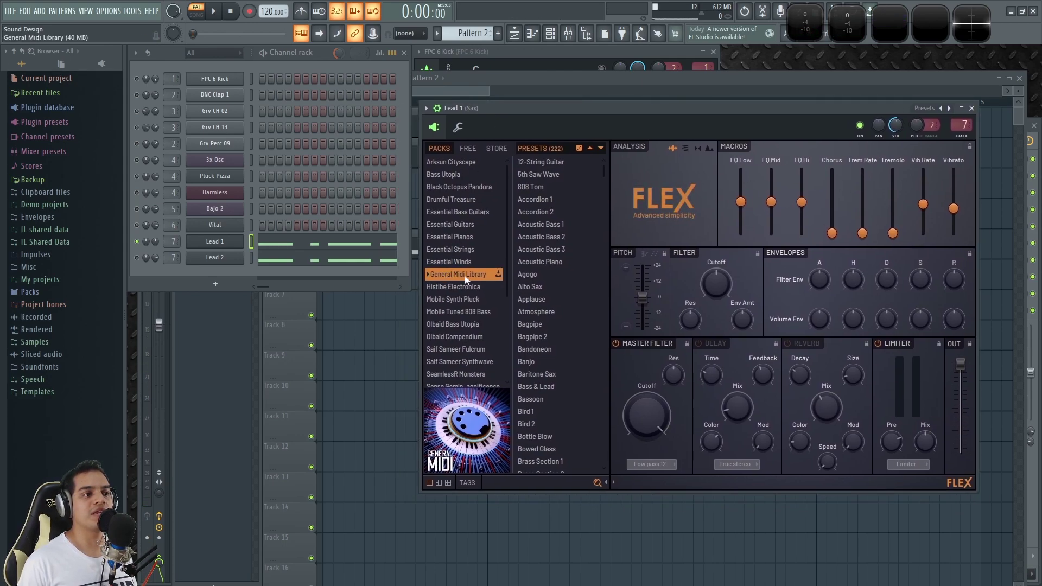
scroll(549, 308, "down", 10)
scroll(547, 350, "down", 10)
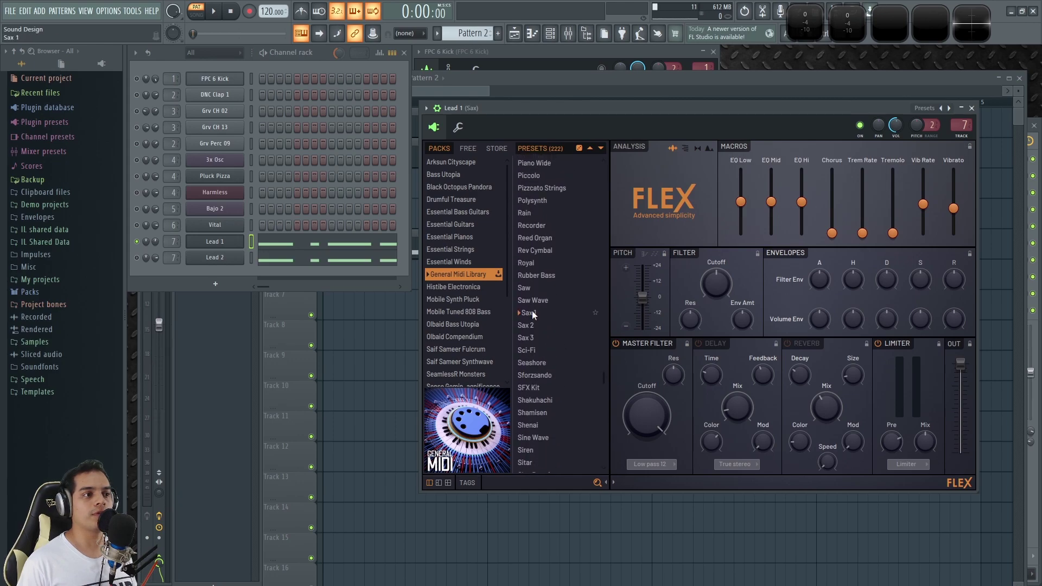
left_click(320, 53)
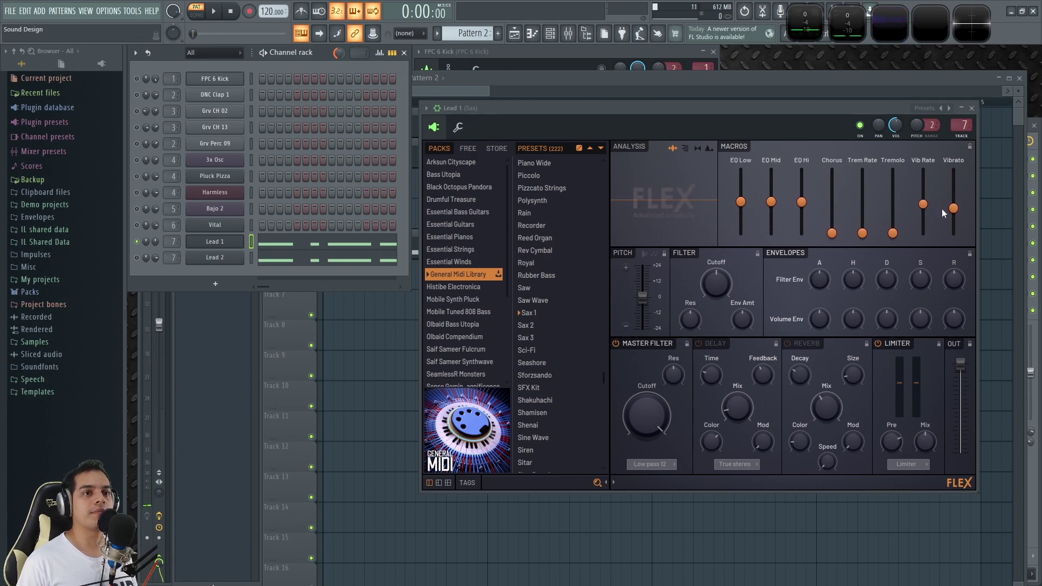
Compare Lead 1 with the Vibrato macro at minimum and restored, watching the pitch movement in the Wave Candy spectrum.
left_click_drag(952, 210, 952, 237)
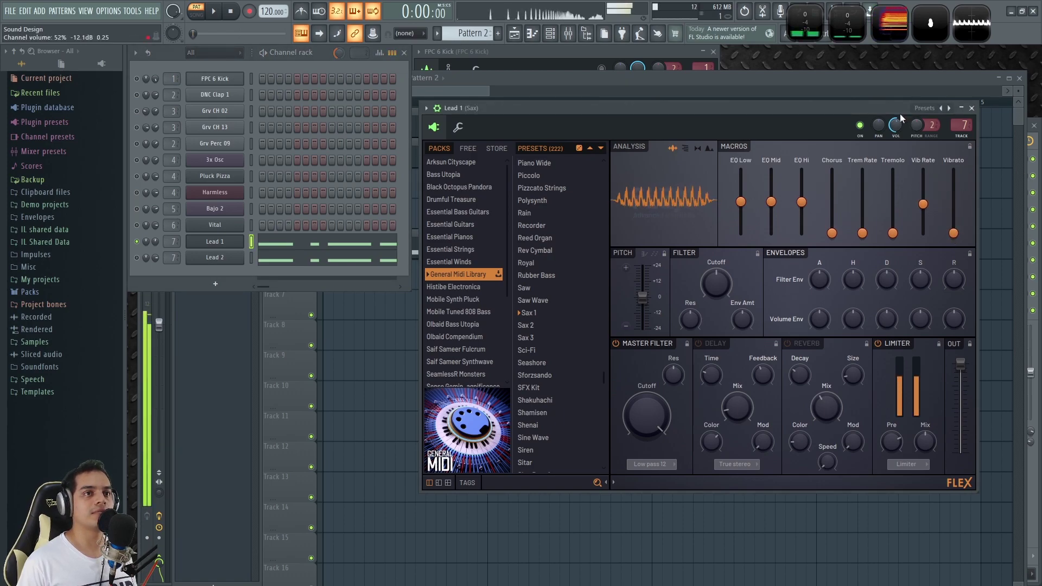
left_click_drag(893, 105, 845, 110)
double_click(893, 28)
left_click_drag(705, 113, 604, 120)
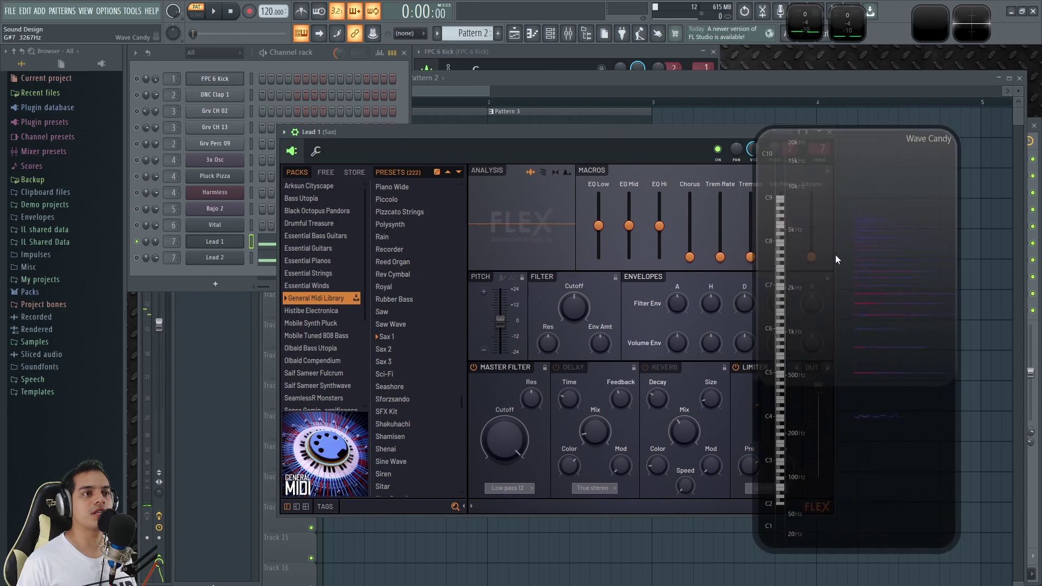
left_click_drag(835, 254, 884, 200)
left_click_drag(673, 129, 588, 145)
left_click_drag(720, 262, 689, 232)
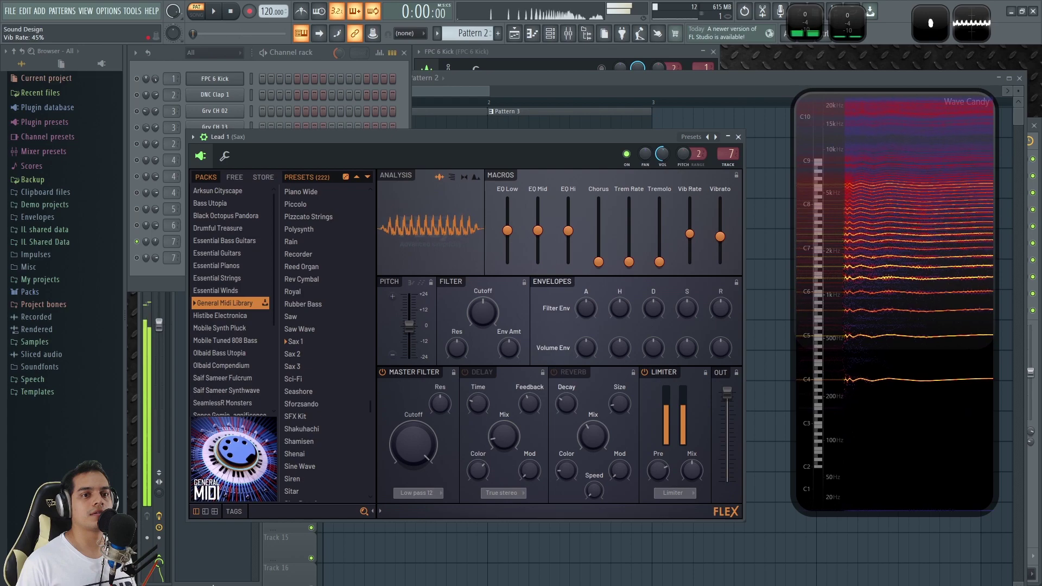
left_click(738, 136)
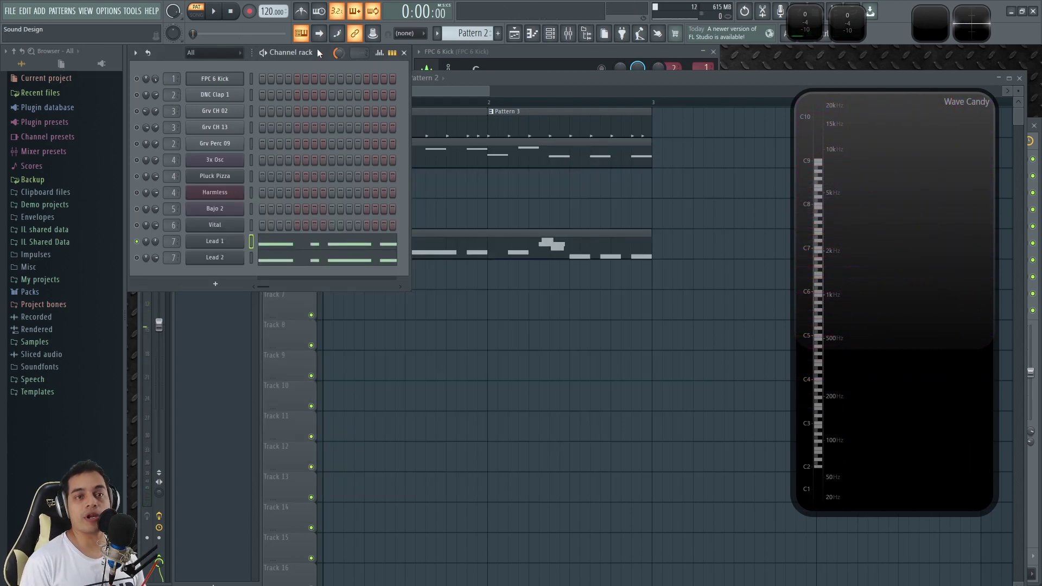
Play Lead 1's melody in the Pattern 2 piano roll while watching the spectrum, then put away Wave Candy and the piano roll.
left_click(291, 258)
scroll(297, 232, "up", 5)
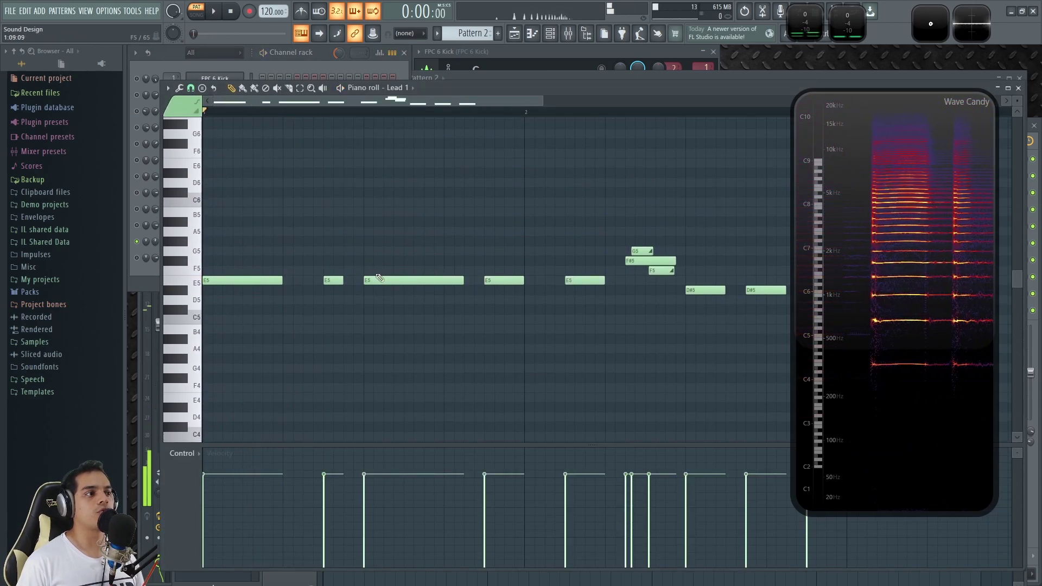
key("space")
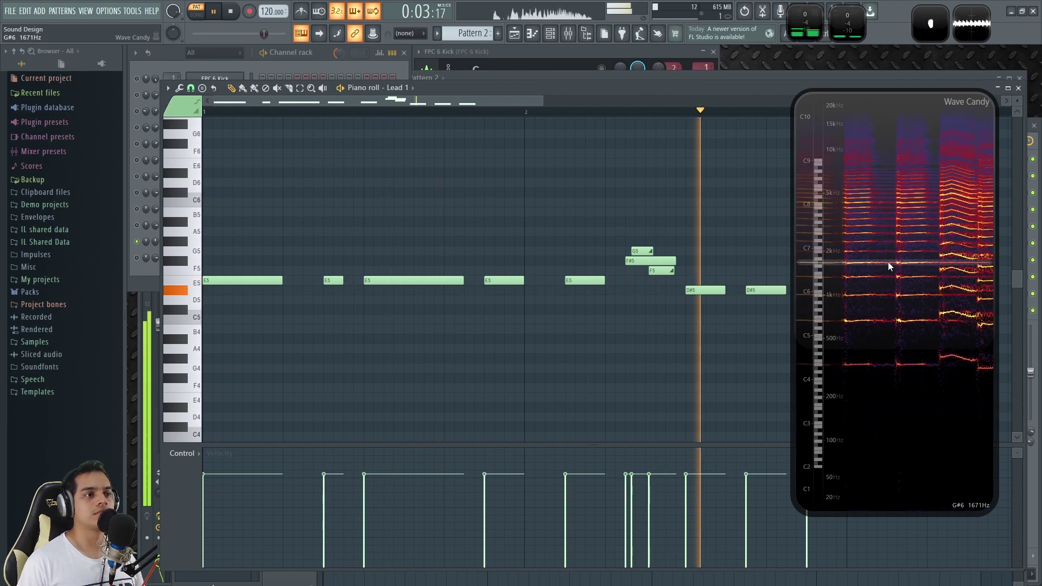
double_click(900, 263)
key("space")
left_click(1018, 88)
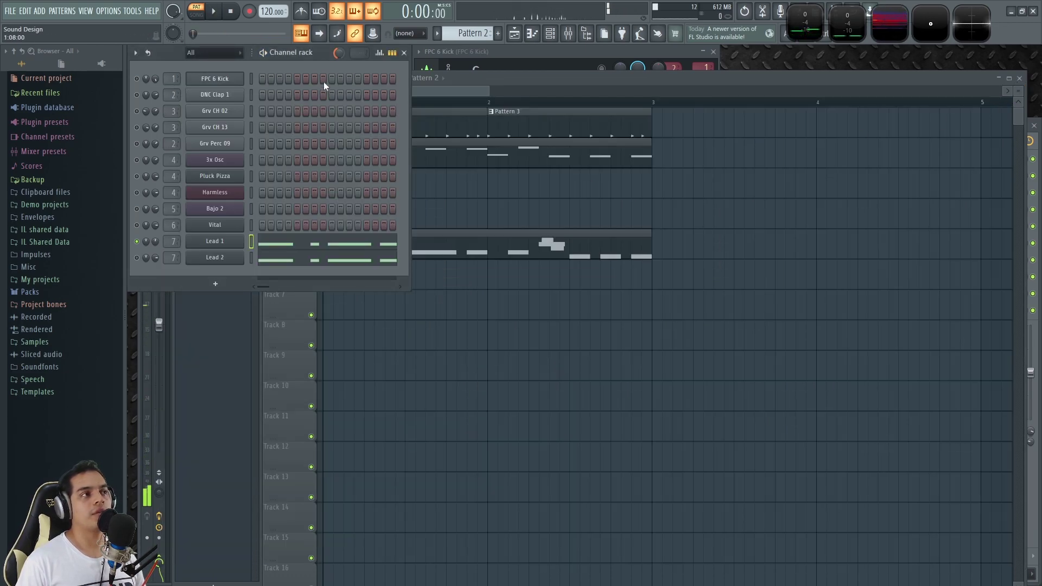
Review Lead 1's processing on the Sax mixer track by showing its Fruity Reeverb 2 and Fruity Limiter effects.
left_click(215, 241)
left_click_drag(457, 151, 559, 140)
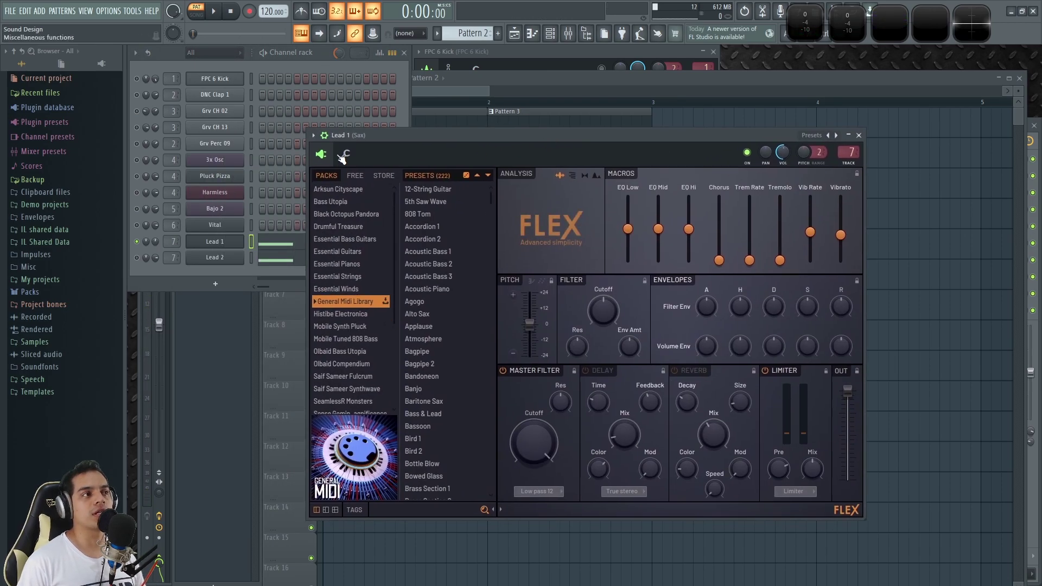
key("F9")
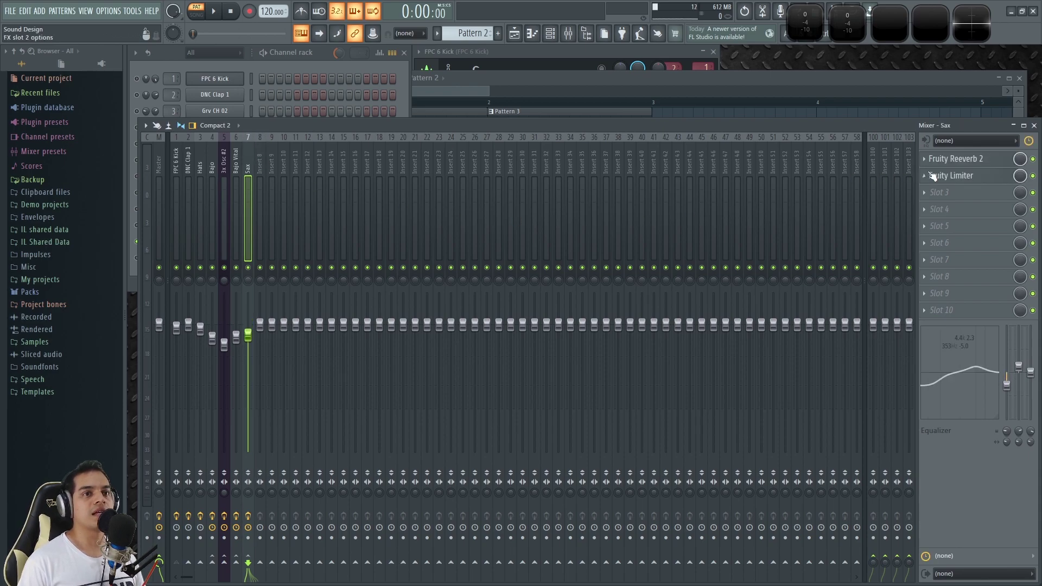
left_click(997, 166)
left_click(955, 158)
left_click(961, 177)
left_click(961, 176)
left_click(323, 52)
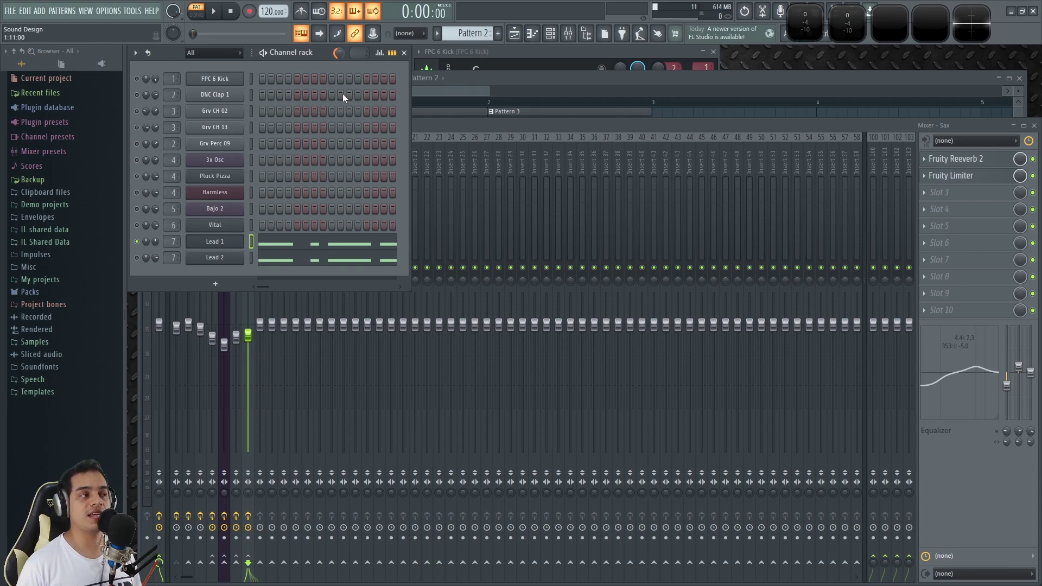
Open the Lead 2 Sytrus instrument and audition it with D4 test notes.
left_click(215, 259)
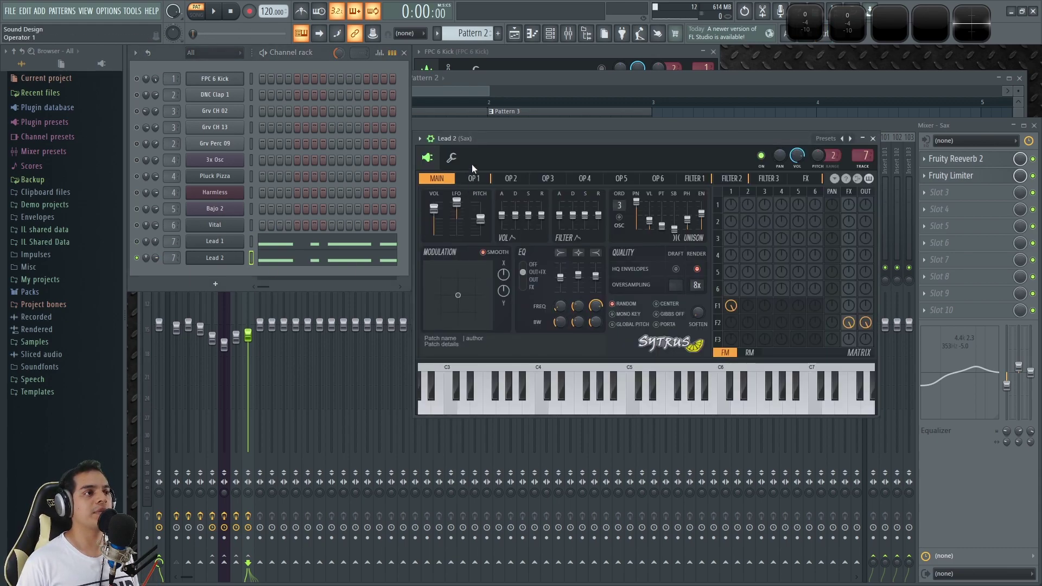
left_click_drag(505, 136, 507, 52)
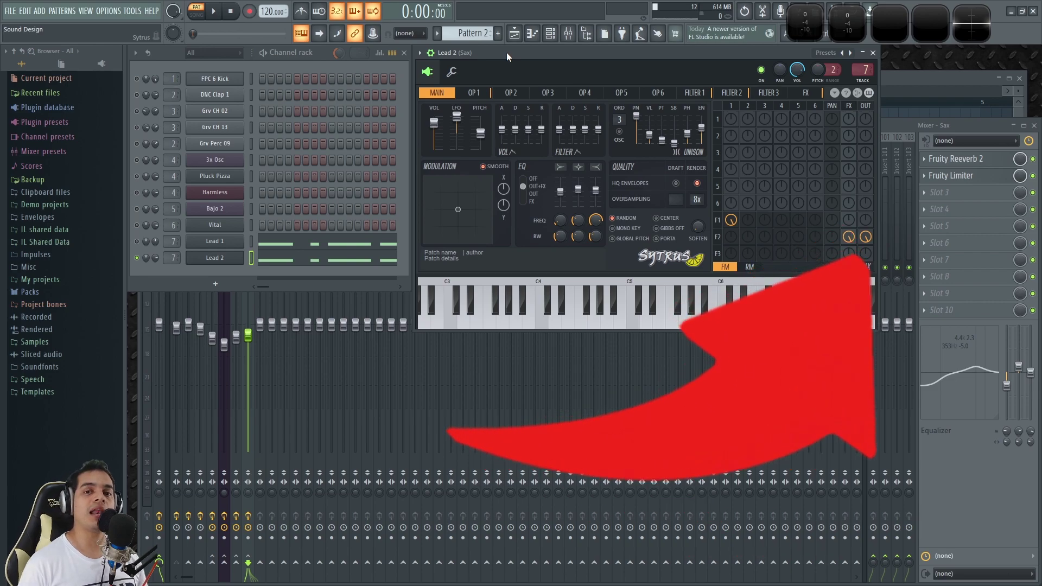
left_click_drag(536, 53, 460, 169)
key("x")
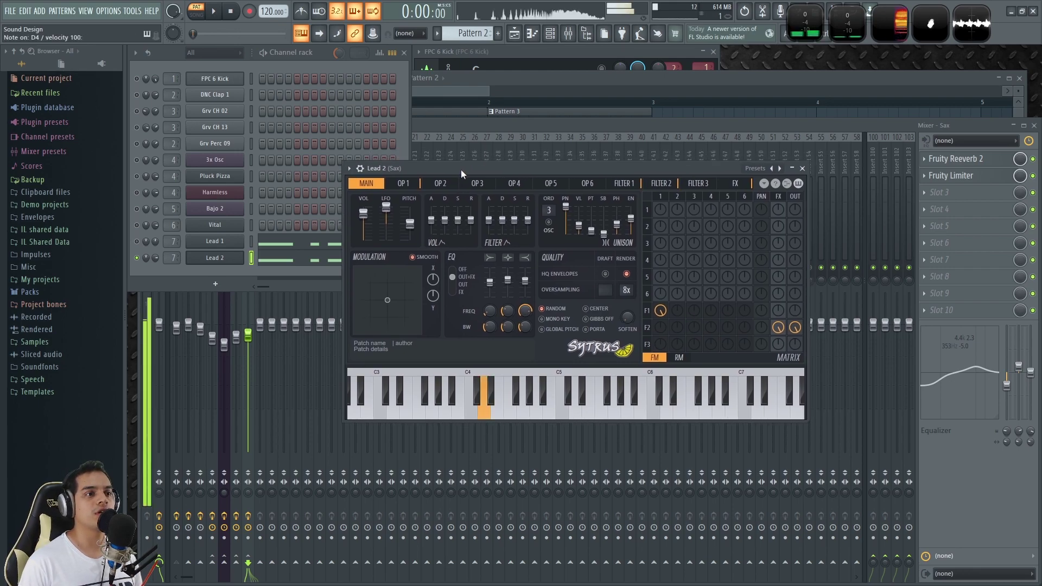
key("x")
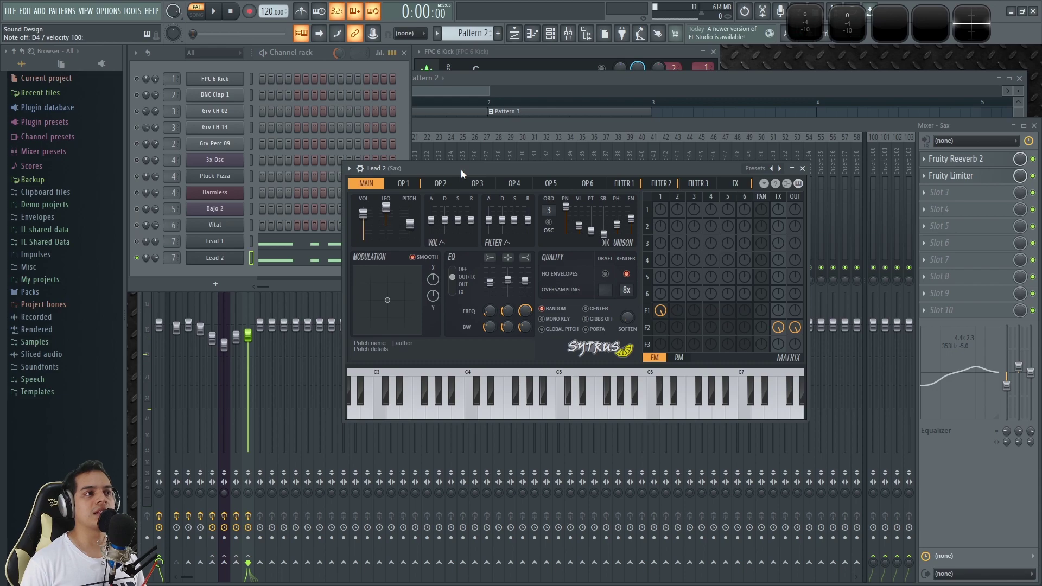
left_click_drag(461, 169, 461, 194)
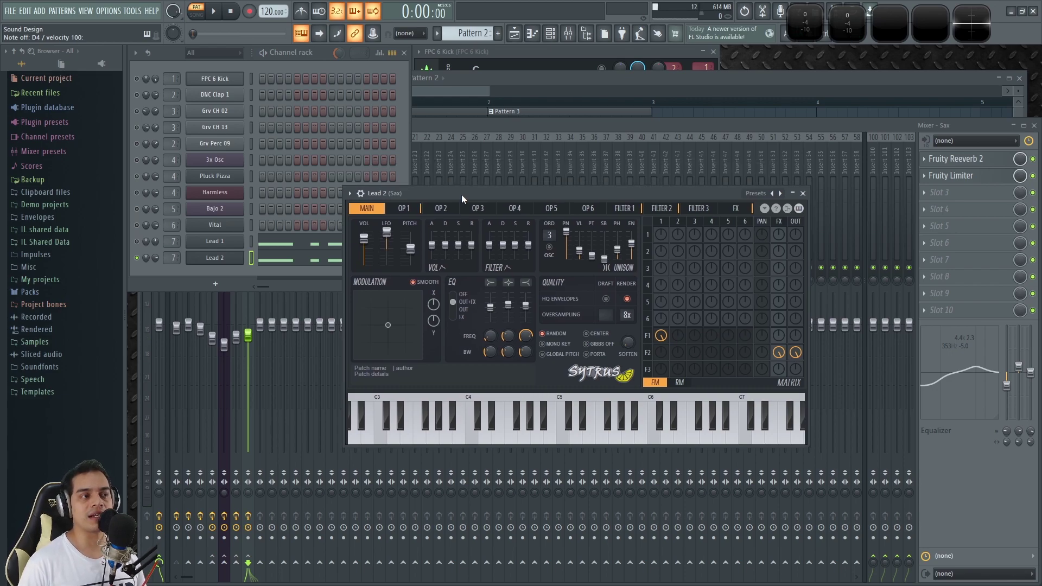
left_click_drag(453, 197, 446, 172)
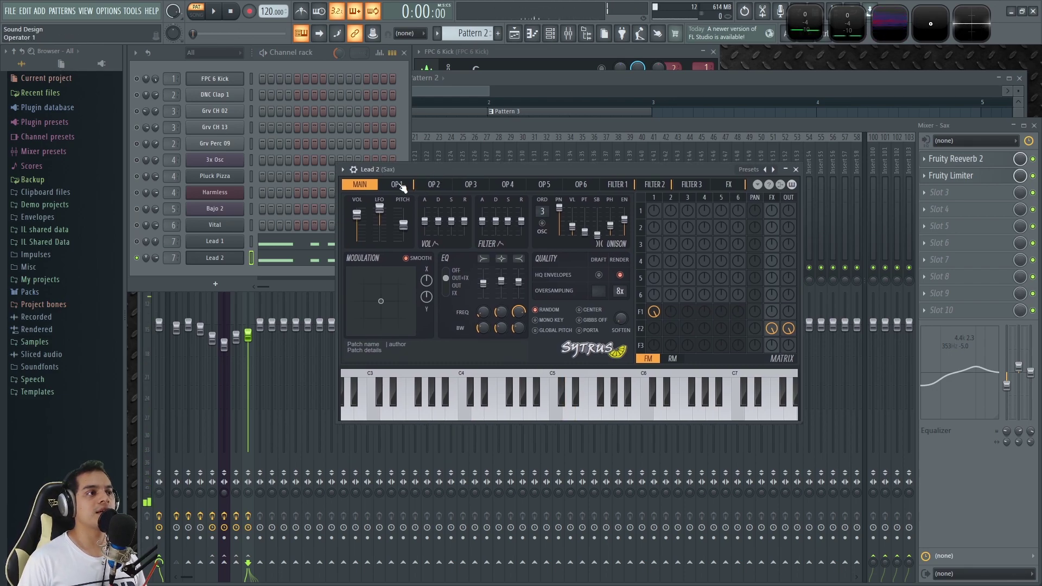
Show Sytrus operator 1's waveform and volume envelope, and check Lead 2's miscellaneous channel settings.
left_click(402, 186)
left_click_drag(356, 173, 347, 142)
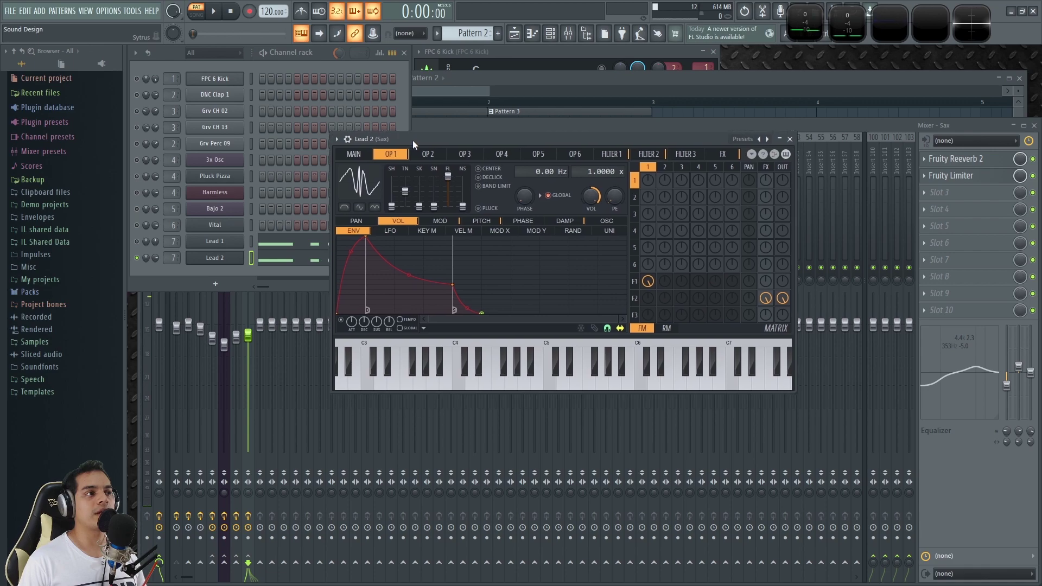
left_click(345, 139)
left_click(365, 158)
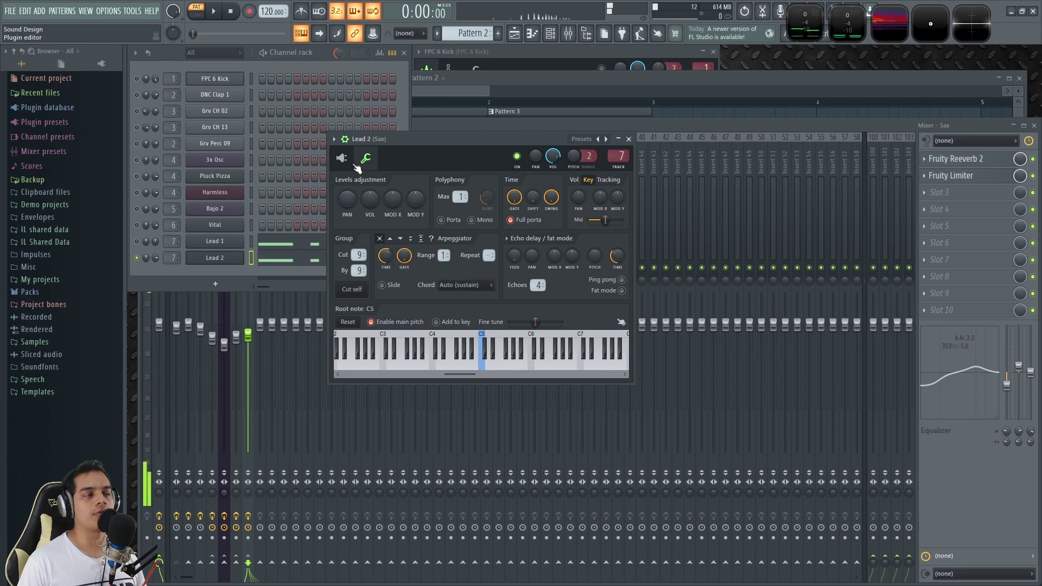
left_click(342, 159)
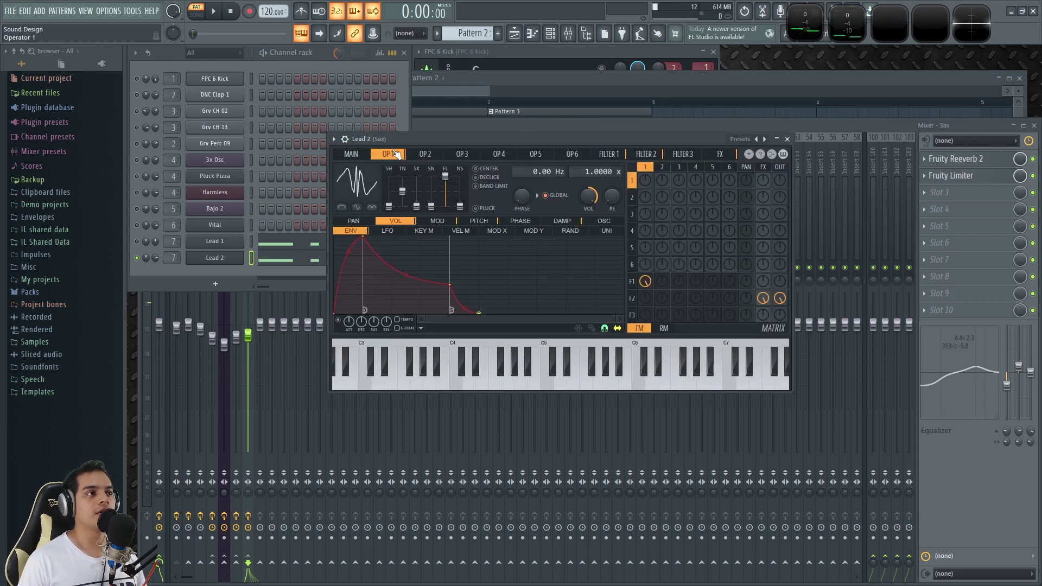
left_click_drag(396, 143, 416, 143)
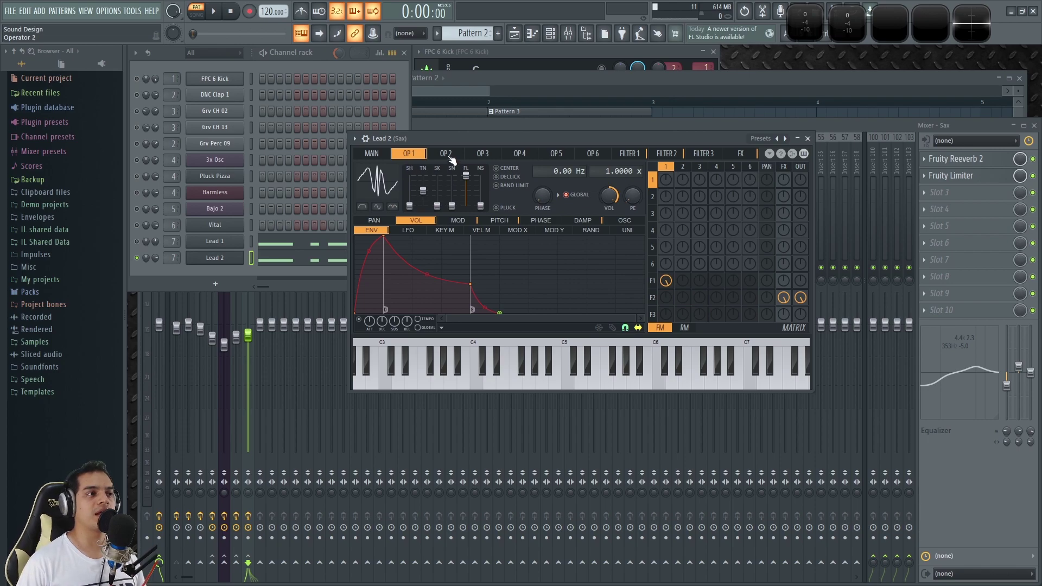
Raise the skew of Sytrus operator 2's waveform and compare operator 2 with operator 1.
left_click(446, 154)
scroll(454, 187, "down", 5)
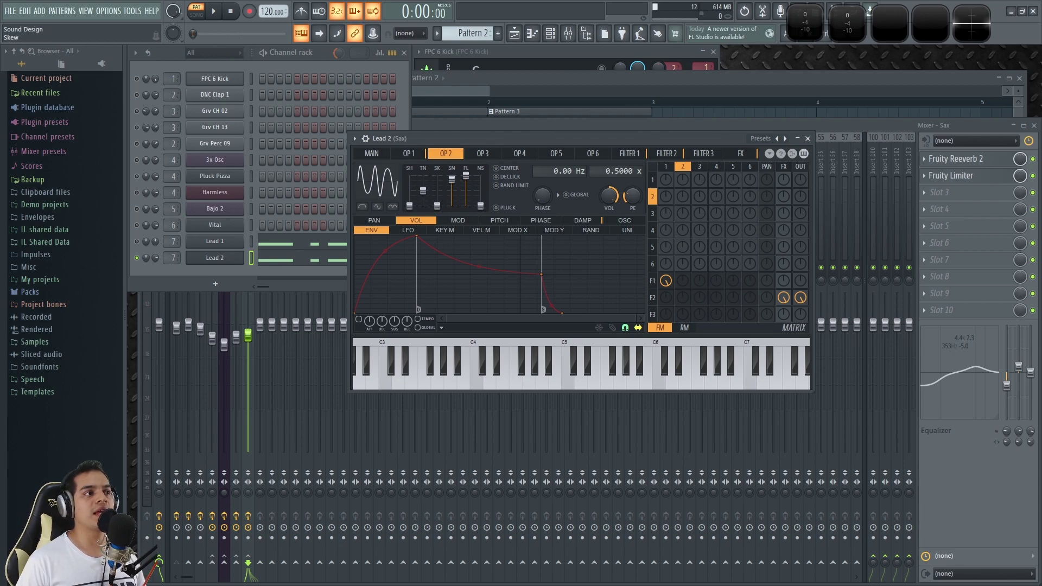
left_click_drag(436, 201, 437, 193)
left_click(406, 154)
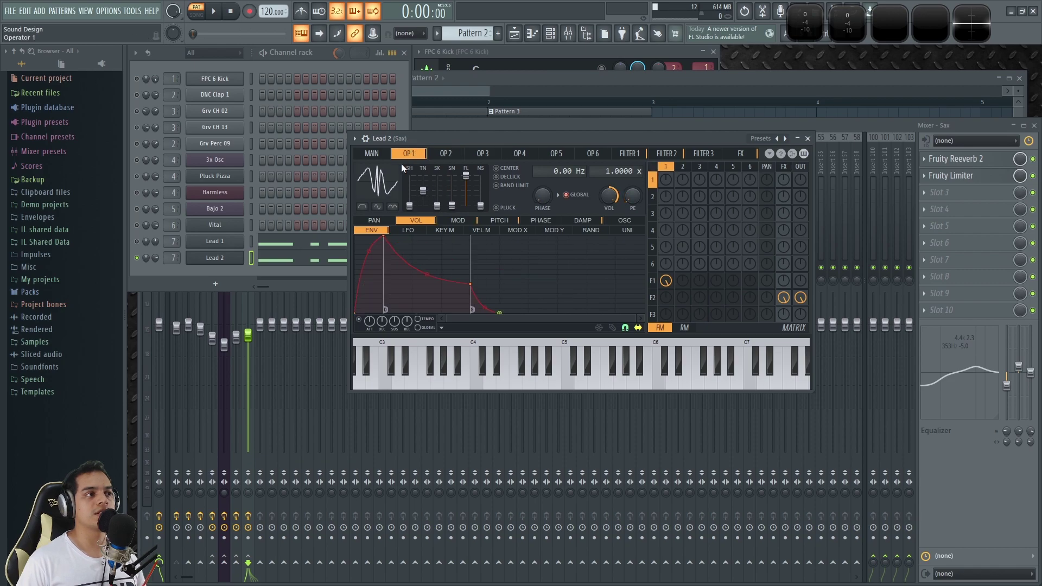
left_click(453, 155)
left_click(418, 157)
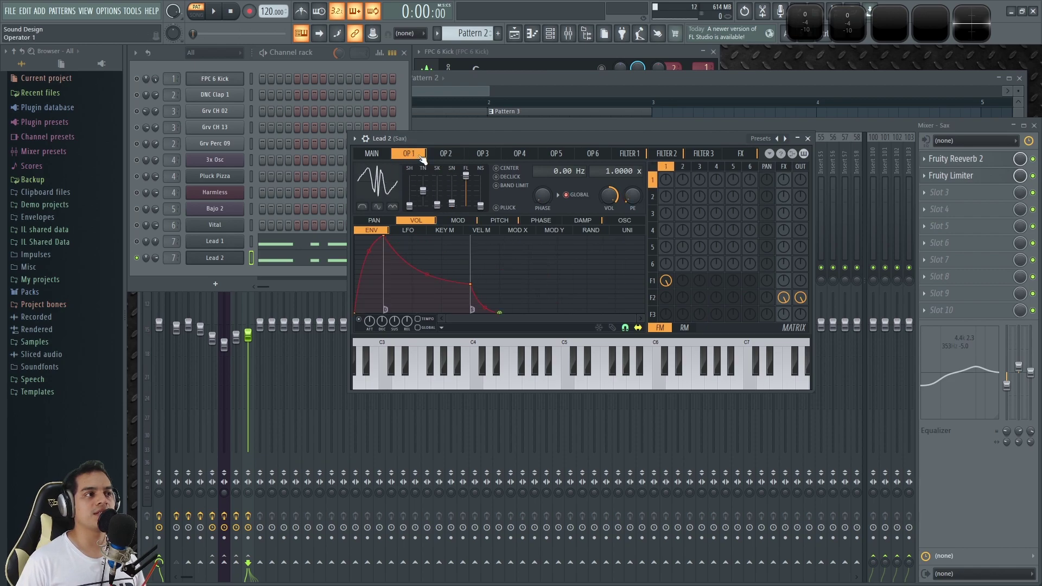
left_click(446, 156)
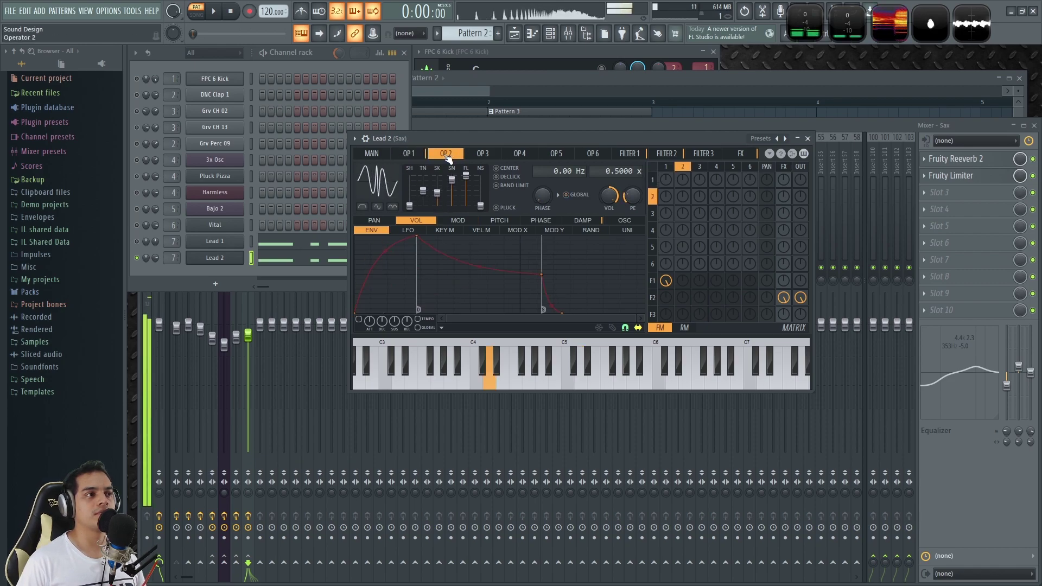
Mute the outputs of operator 1 and the filters in the Sytrus matrix, and audition operator 2 routed directly to the output.
right_click(801, 181)
right_click(801, 282)
left_click_drag(800, 197, 800, 184)
key("x")
key("x")
right_click(802, 199)
right_click(801, 185)
key("x")
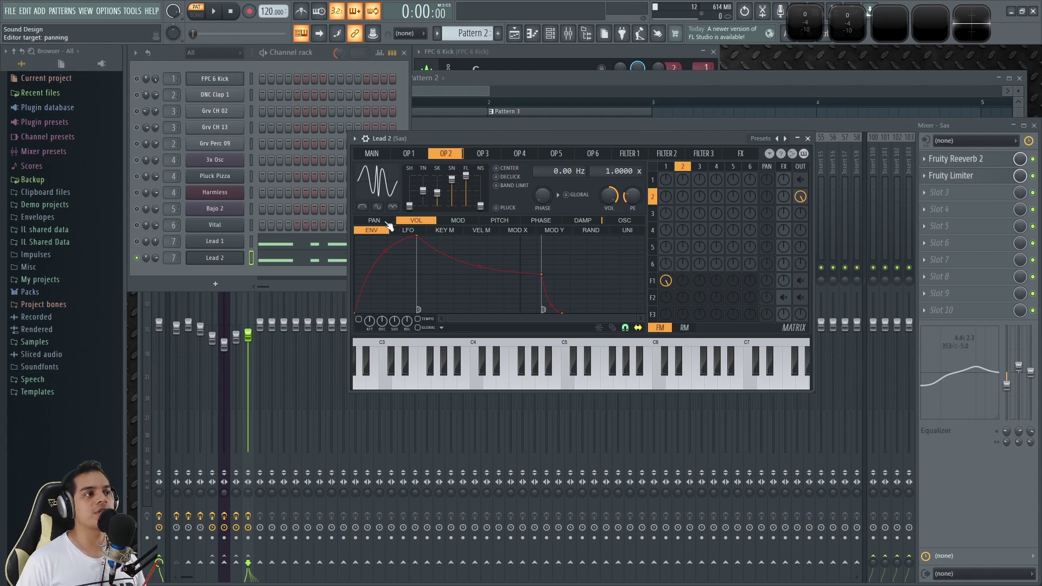
Enable operator 2's volume envelope, shorten its attack and move the sustain point to 69% after a shorter decay.
left_click(417, 155)
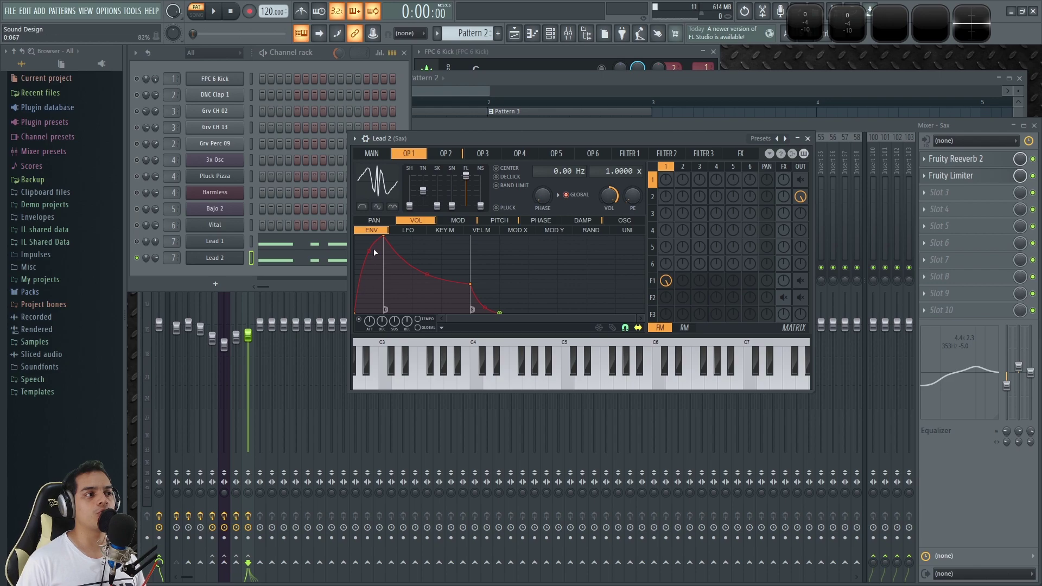
left_click(460, 155)
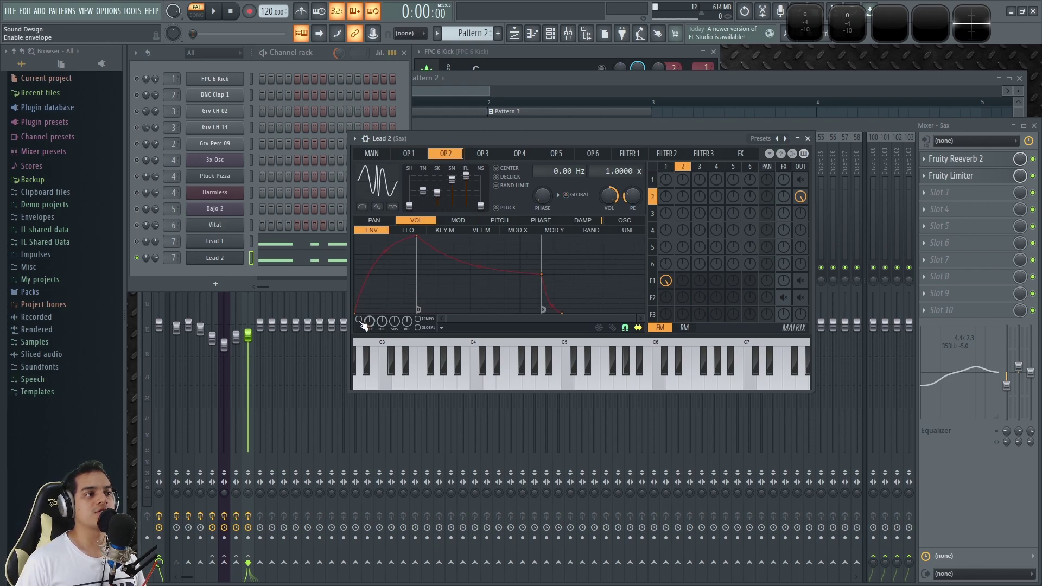
left_click_drag(421, 246, 372, 237)
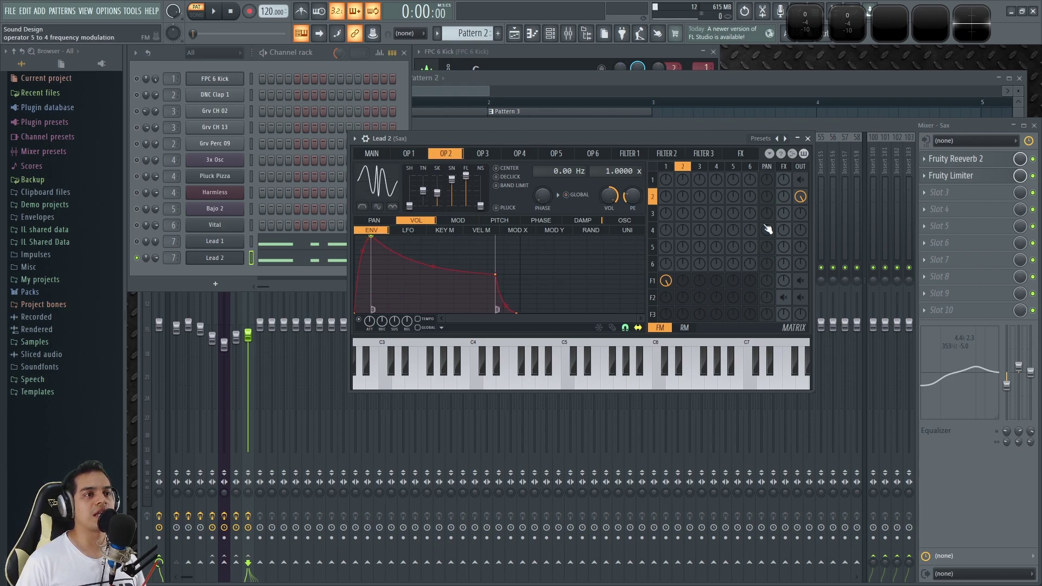
left_click_drag(495, 274, 426, 260)
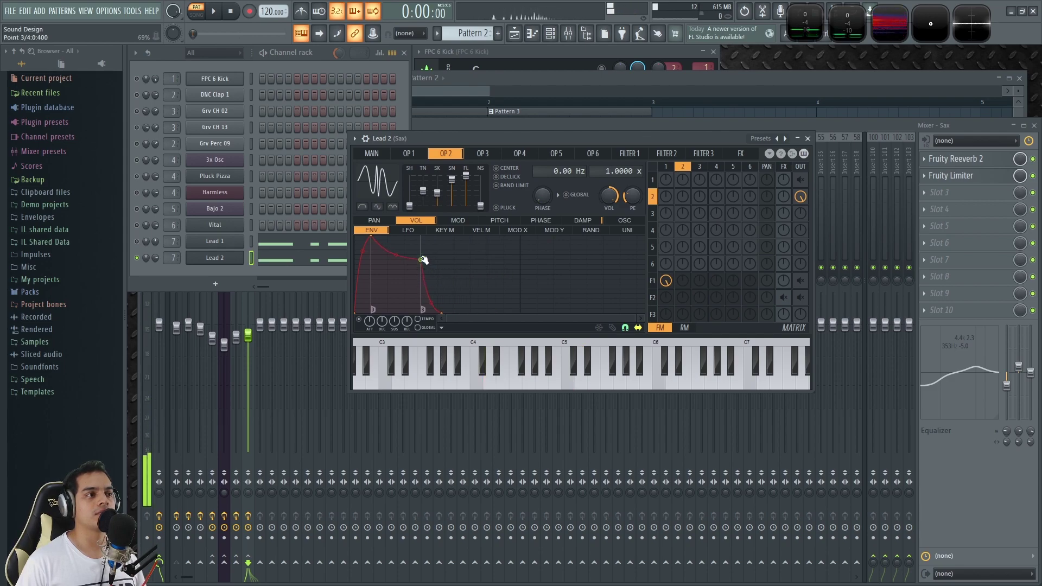
left_click(425, 153)
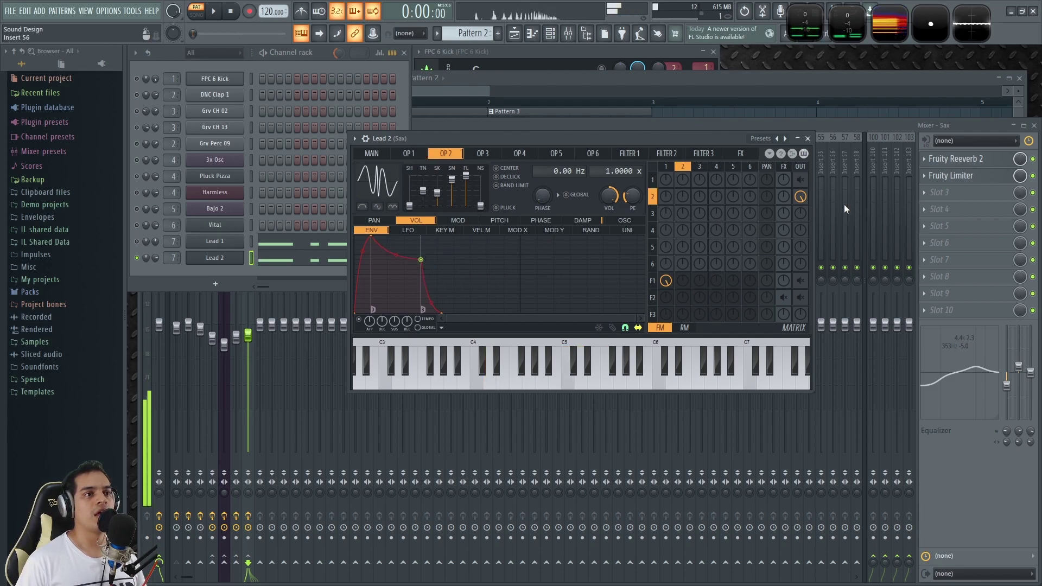
Audition operators 1 and 2 separately by switching their direct outputs in the Sytrus matrix and playing notes.
right_click(803, 181)
right_click(803, 198)
key("w")
key("x")
right_click(801, 196)
right_click(800, 179)
Convert operator 2's oscillator shape to sine harmonics and redraw the harmonic levels to alter the waveform.
left_click(624, 220)
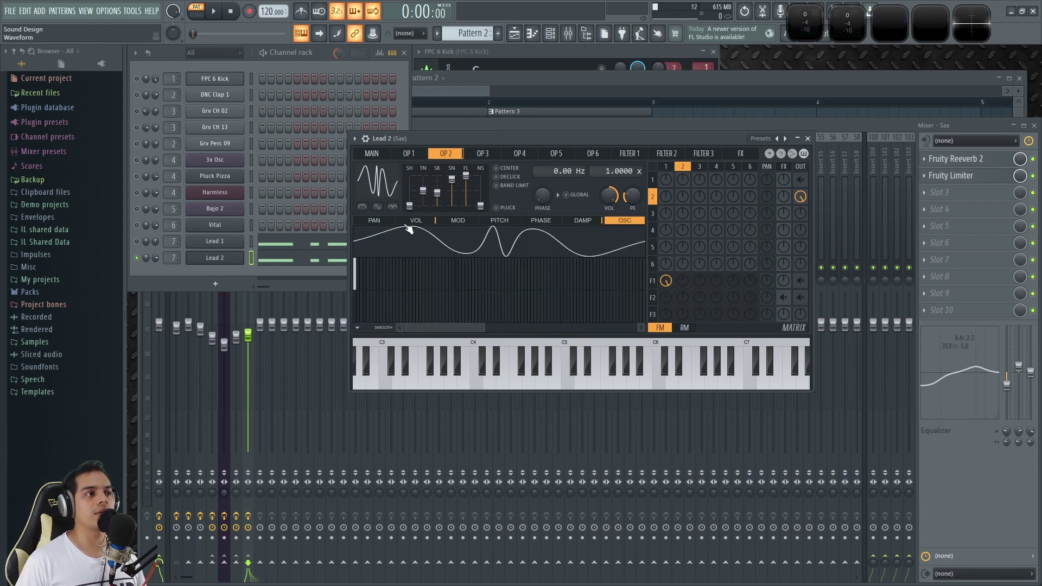
left_click(377, 190)
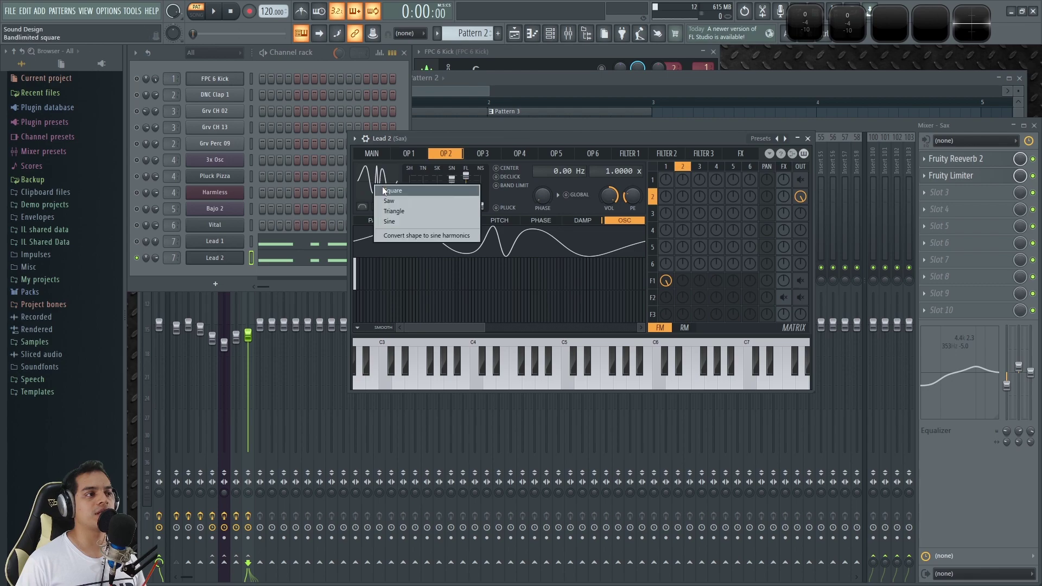
left_click(445, 235)
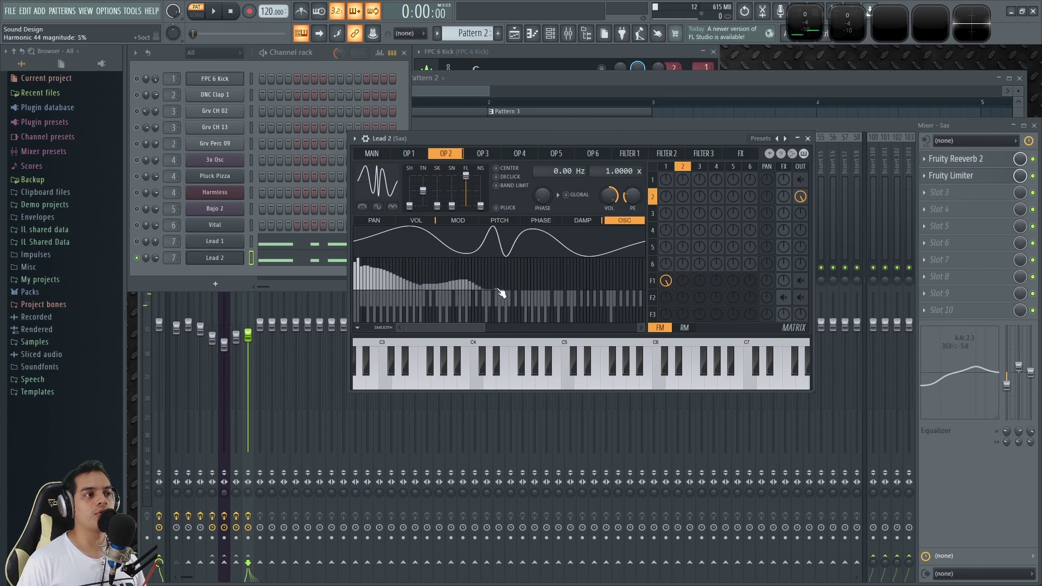
left_click_drag(531, 295, 410, 302)
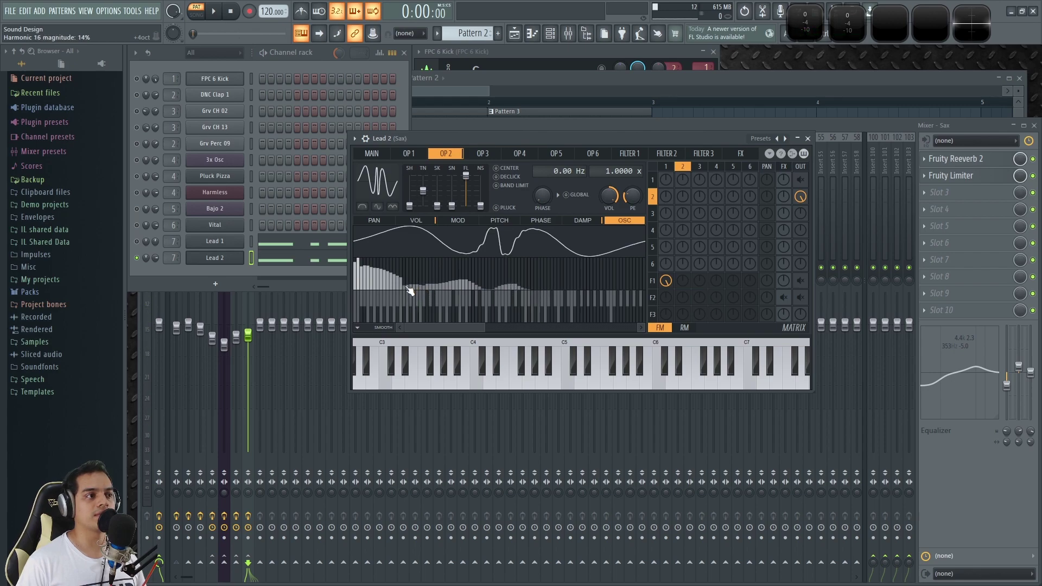
left_click_drag(401, 280, 453, 284)
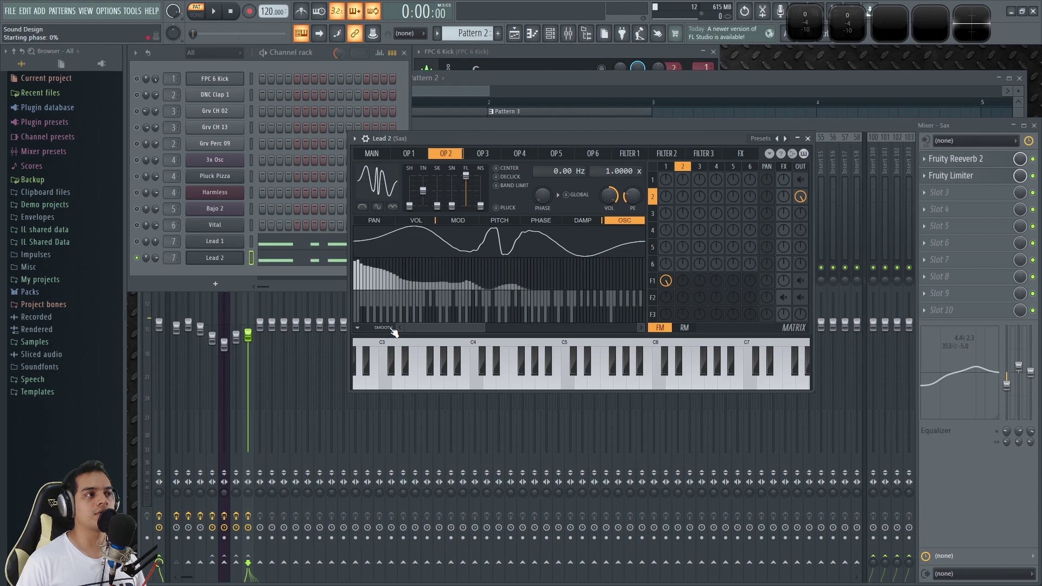
Compare the waveforms of operators 1 and 2 and audition each by toggling its direct output in the matrix.
left_click(424, 155)
left_click(447, 156)
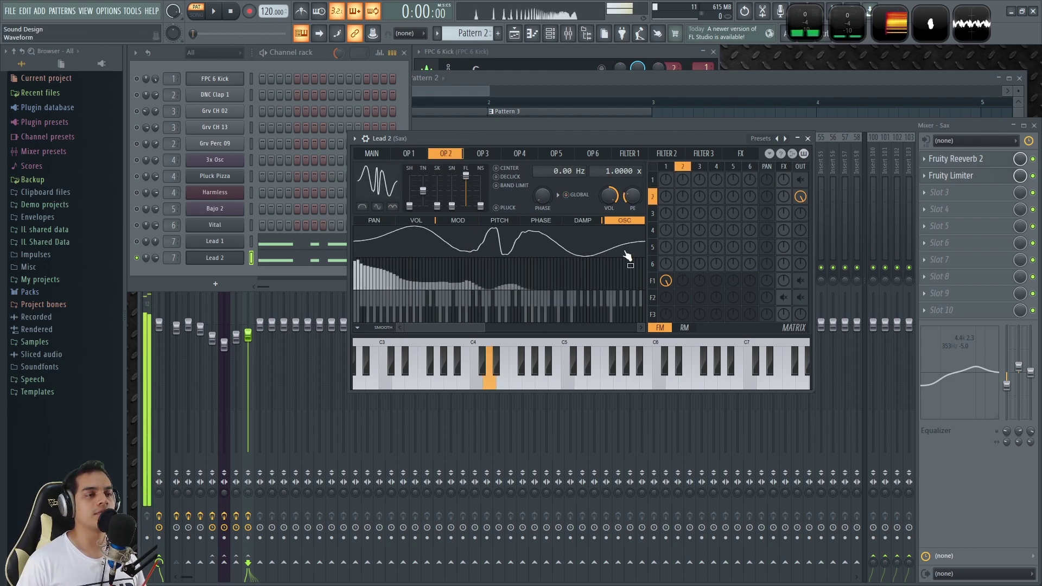
right_click(803, 181)
right_click(803, 198)
right_click(803, 198)
right_click(802, 183)
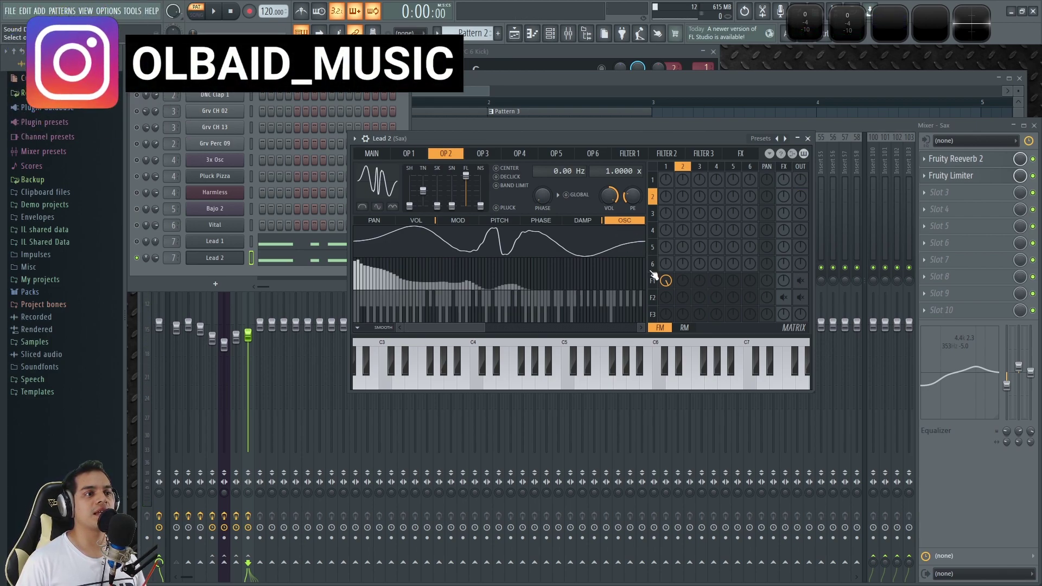
Show operator 1's pitch LFO and route operator 1 directly to the output to hear it.
left_click(417, 153)
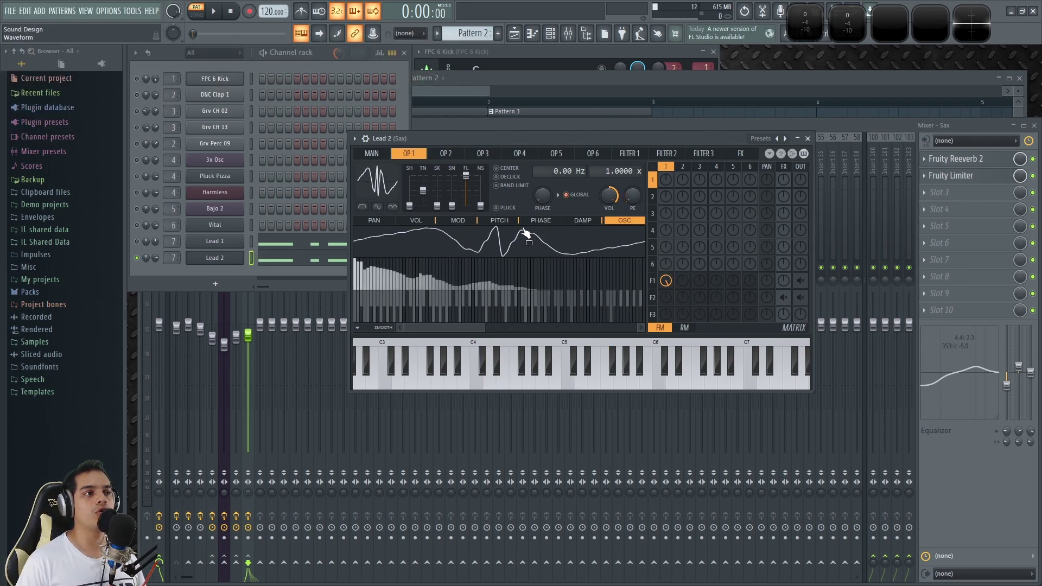
left_click(499, 220)
left_click(408, 230)
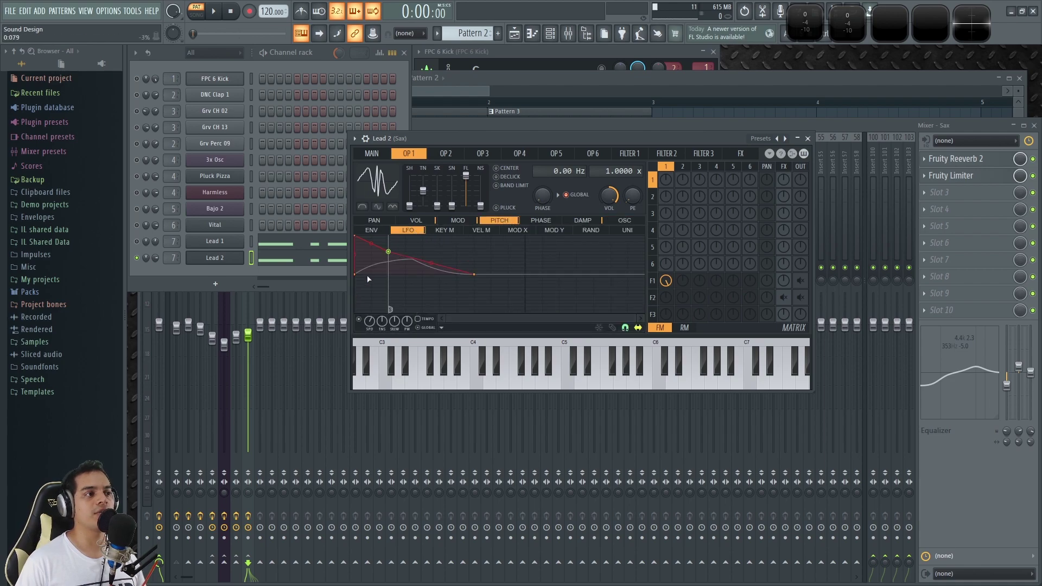
left_click_drag(799, 186, 800, 173)
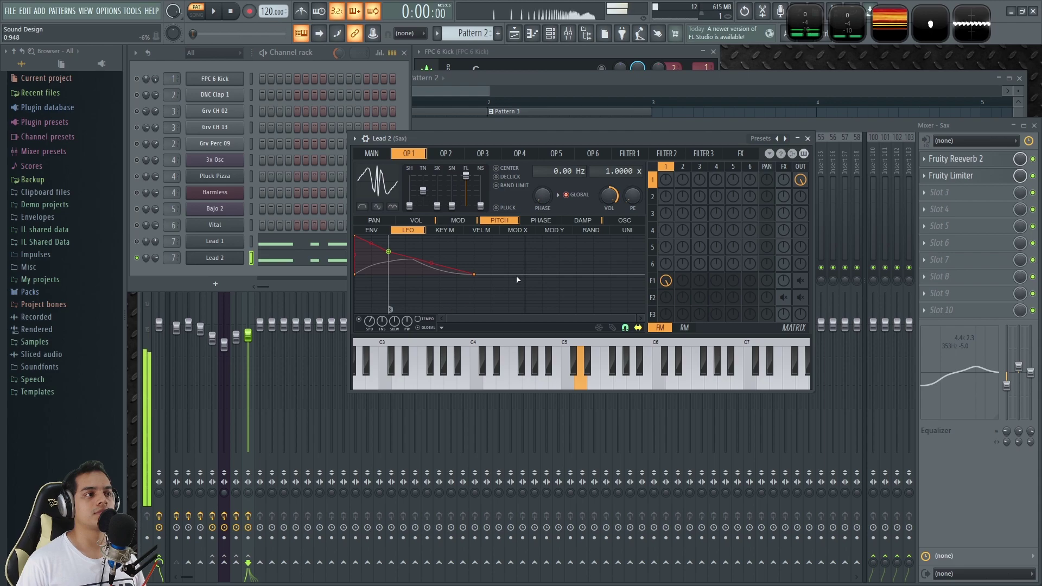
Try operator 1's pitch envelope/LFO amount at +10 and +50 cents and inspect the pitch movement in Wave Candy.
mouse_move(632, 196)
left_mouse_down()
mouse_move(632, 185)
mouse_move(632, 194)
left_mouse_up()
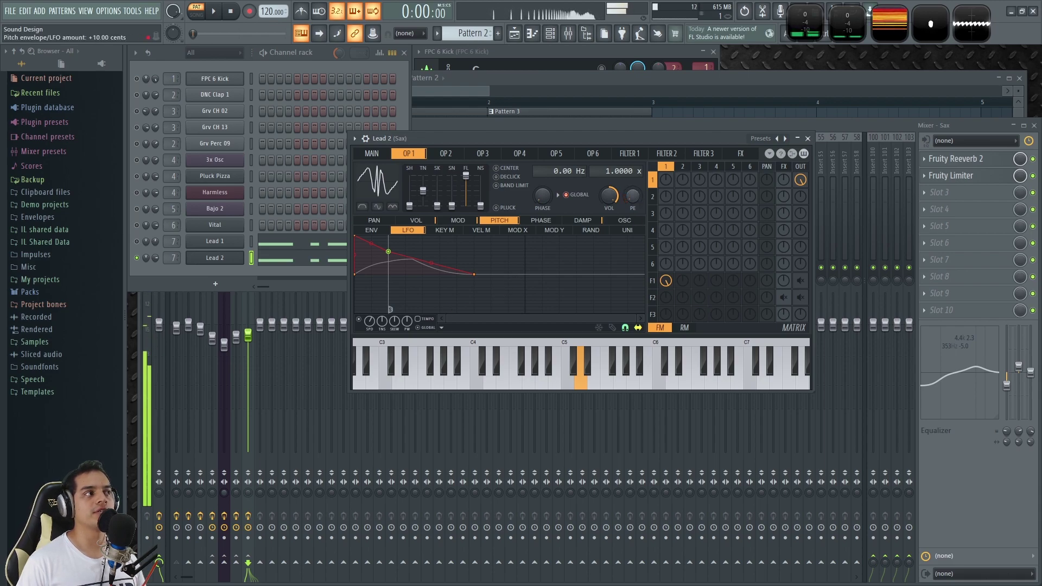
left_click(879, 23)
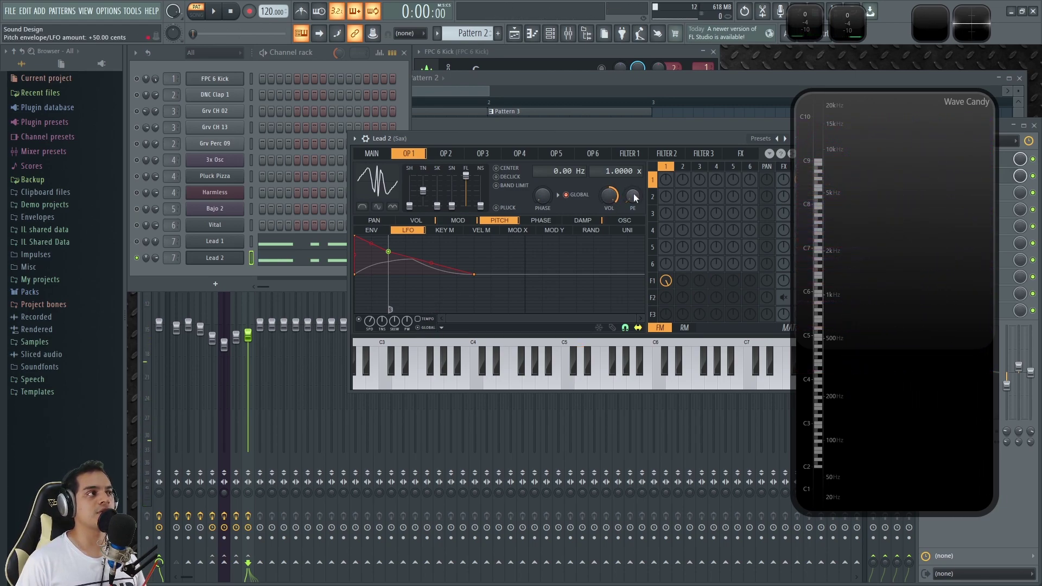
double_click(874, 256)
left_click_drag(704, 138, 710, 144)
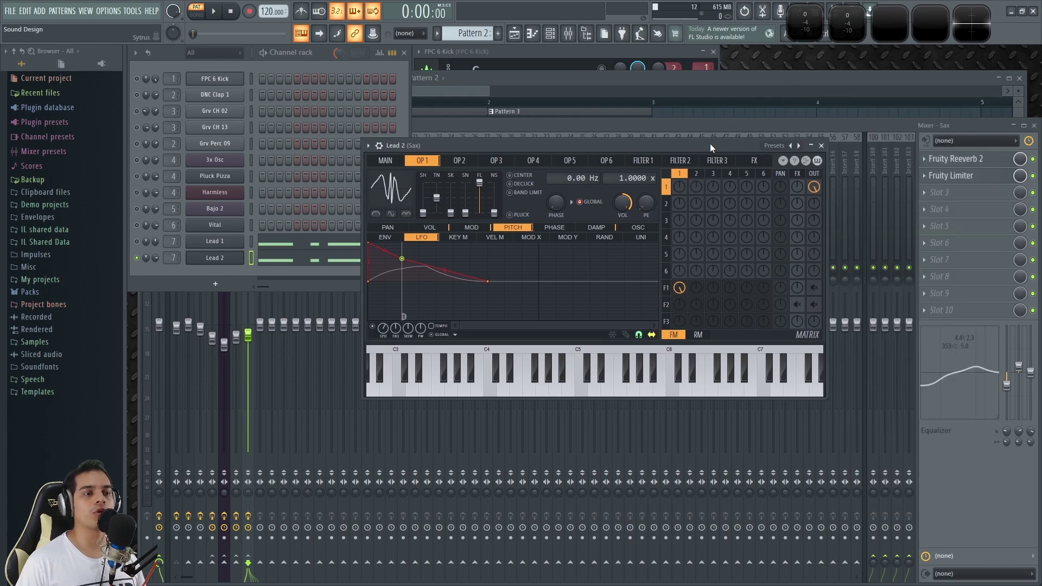
Examine filter 1's band-pass settings and waveshaper curve while auditioning operator 1's direct sound.
left_click(650, 159)
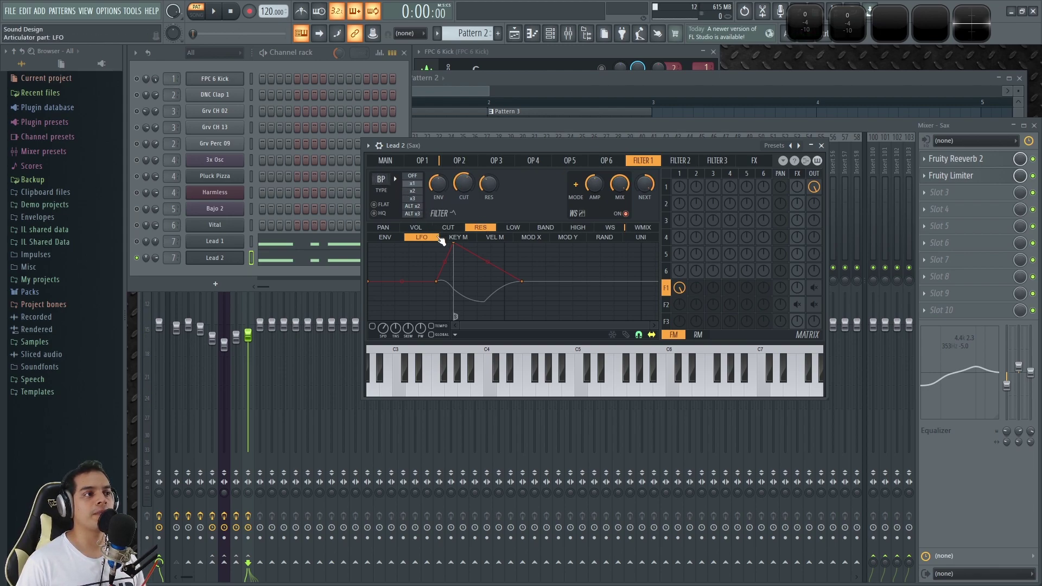
key("x")
key("w")
left_click(610, 228)
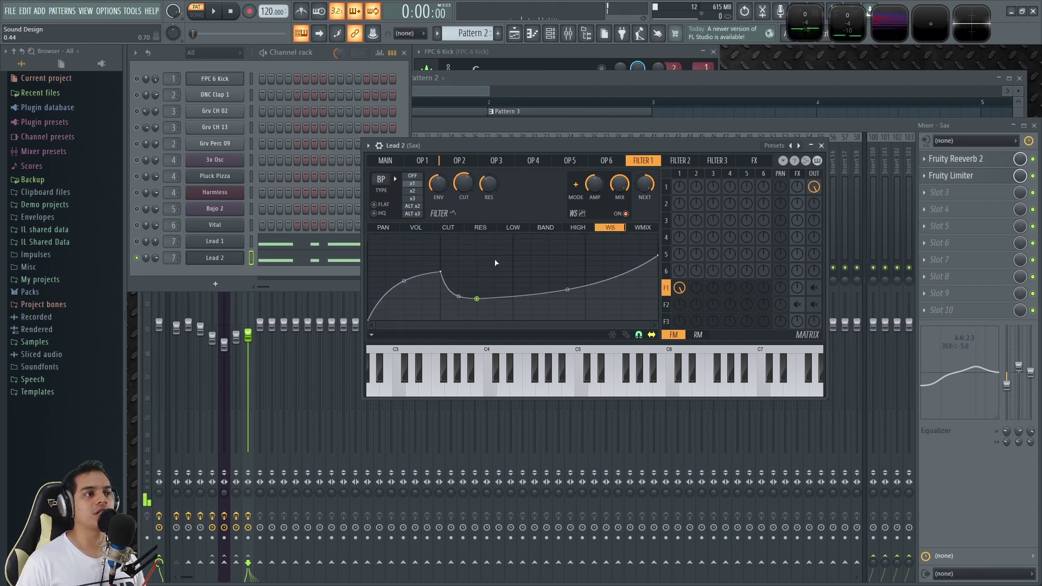
key("x")
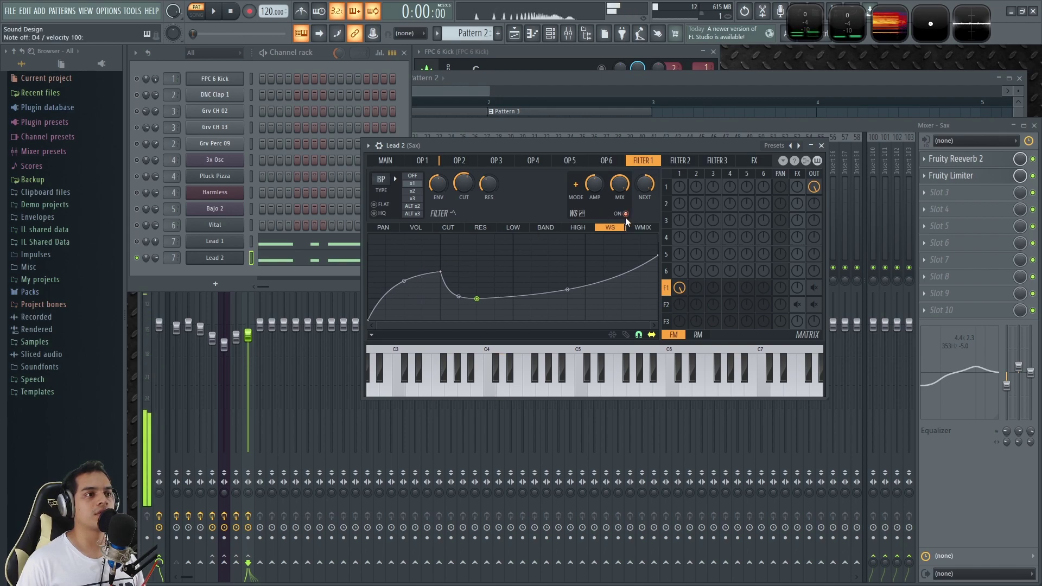
key("w")
key("w")
key("x")
key("r")
key("x")
key("x")
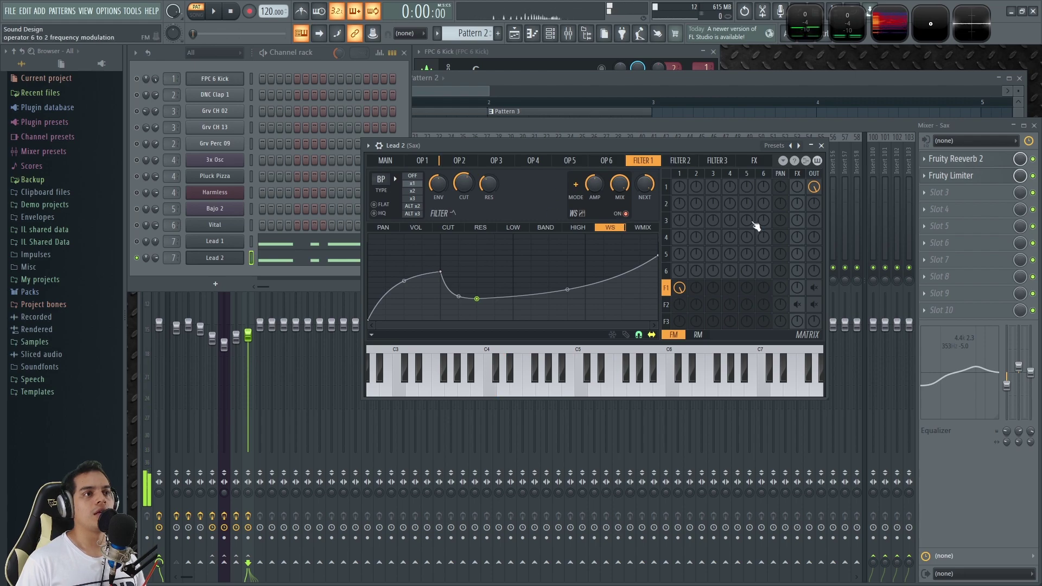
Mute operator 1's direct output, send filter 1 to the output at 100% and audition the filtered sound.
left_click_drag(816, 190, 816, 233)
key("w")
left_click_drag(813, 288, 814, 245)
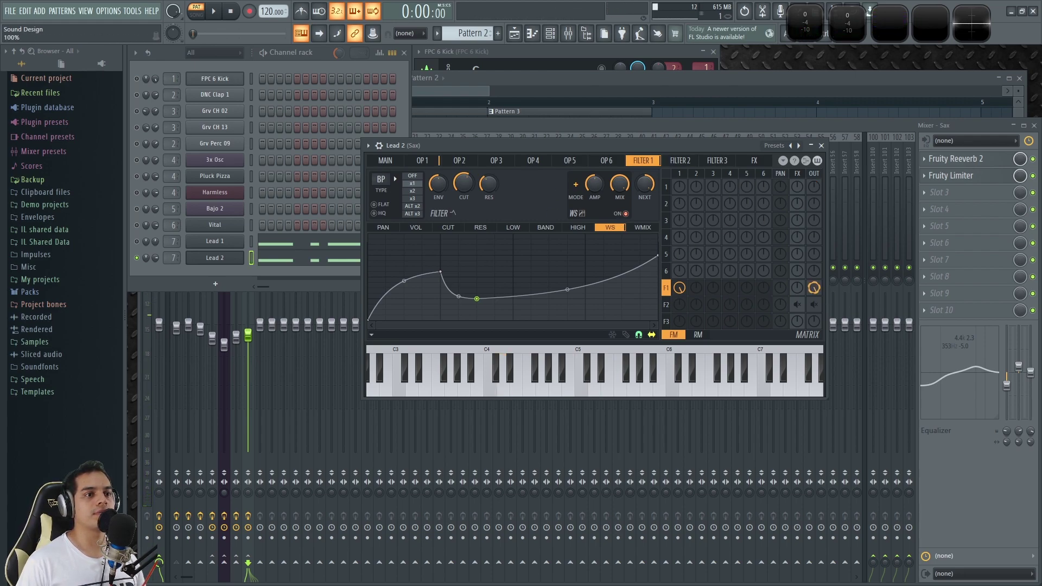
key("w")
key("x")
key("w")
key("x")
Play notes through filter 1 with its waveshaper switched off to compare the sound.
key("w")
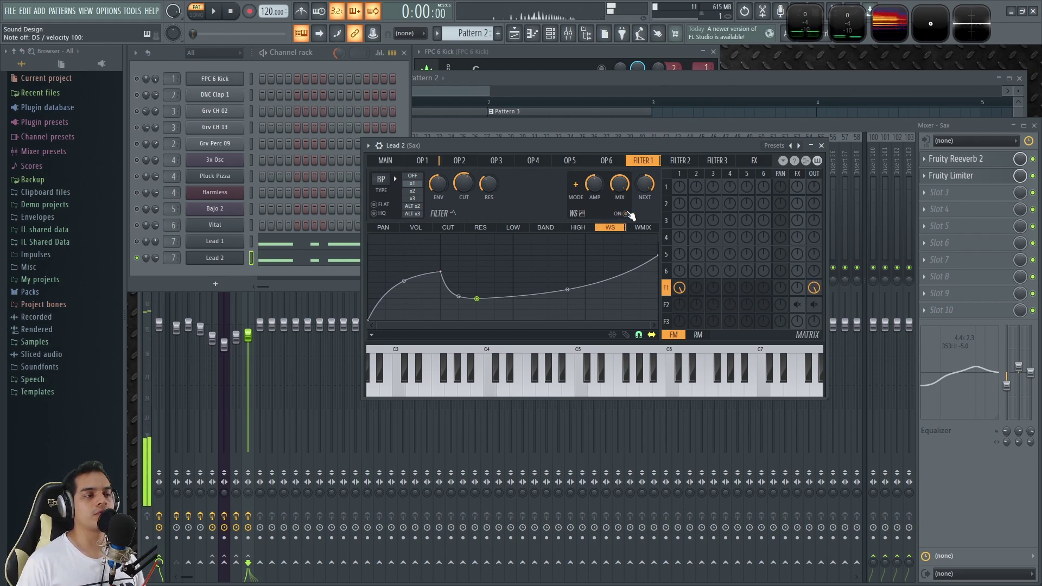
key("x")
key("w")
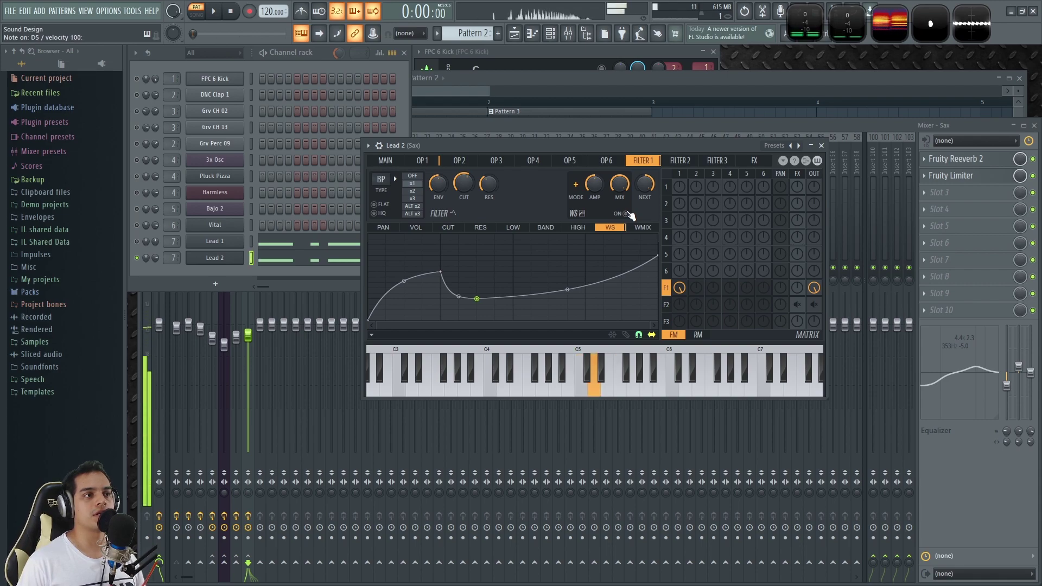
key("q")
key("z")
key("w")
key("q")
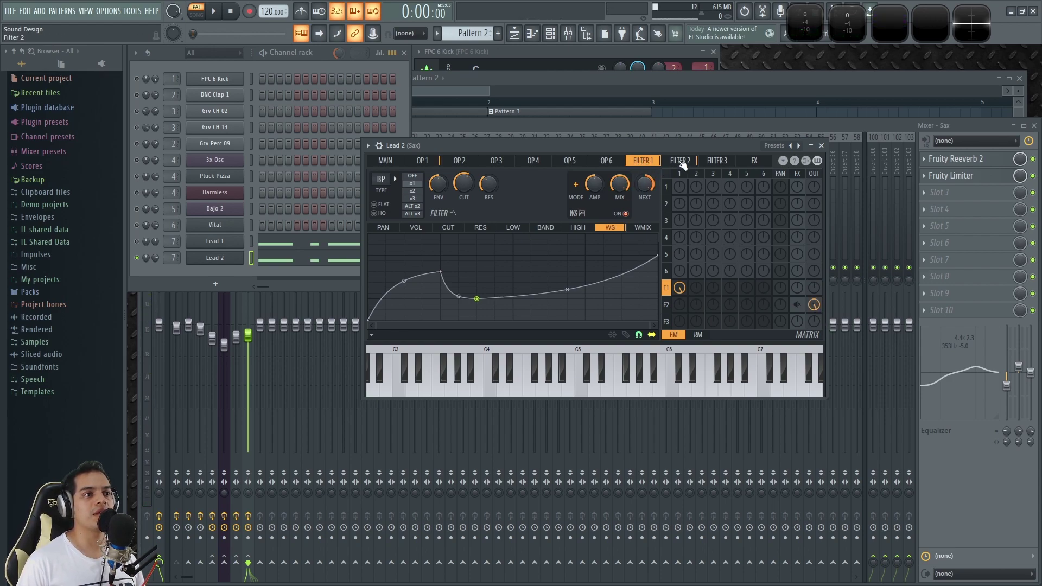
Show filter 2's low-pass and cutoff LFO settings and restore its send to the effects section.
left_click(689, 161)
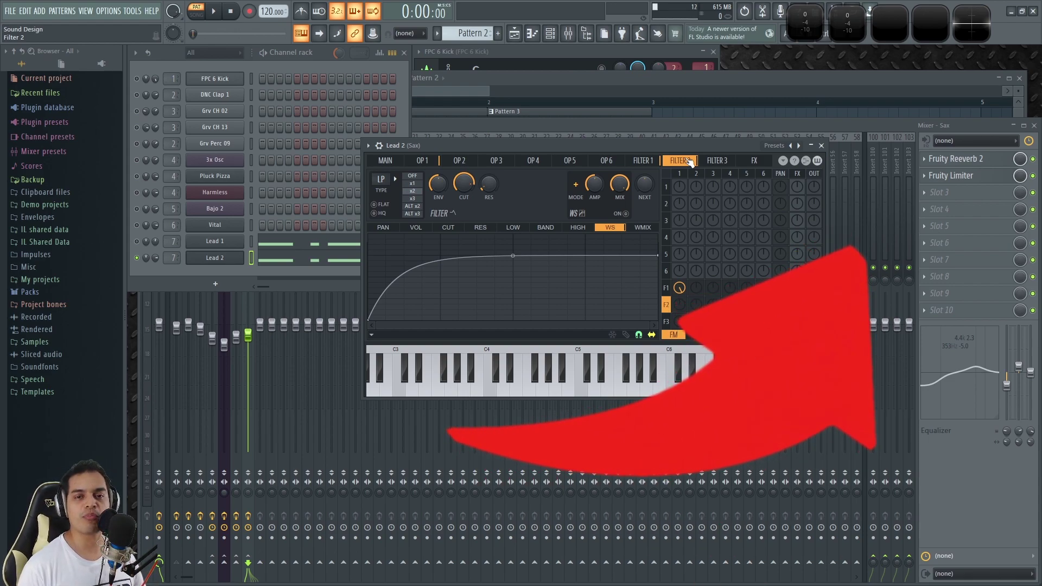
mouse_move(676, 145)
left_mouse_down()
mouse_move(645, 150)
mouse_move(663, 158)
left_mouse_up()
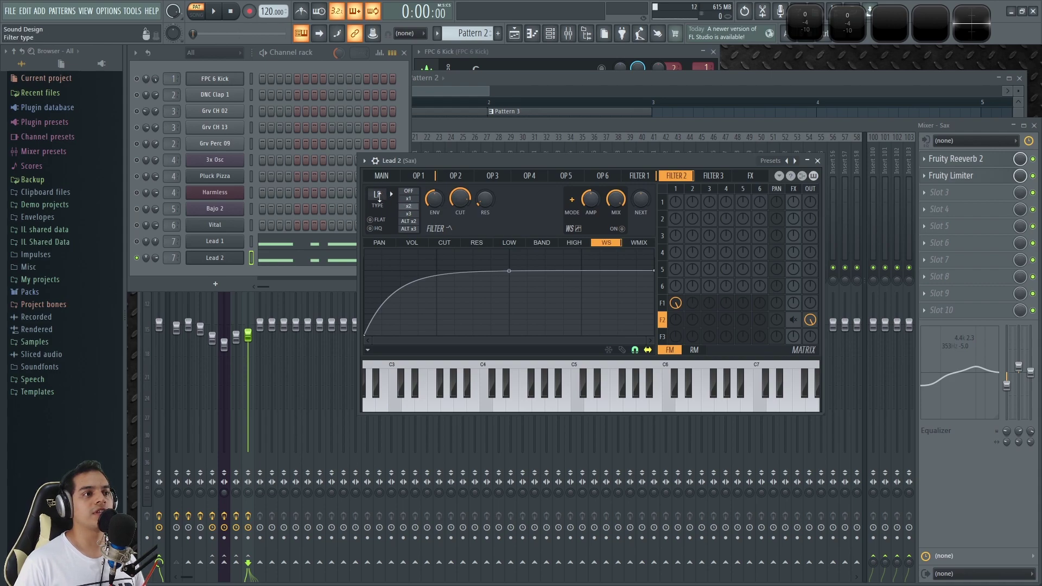
left_click(443, 242)
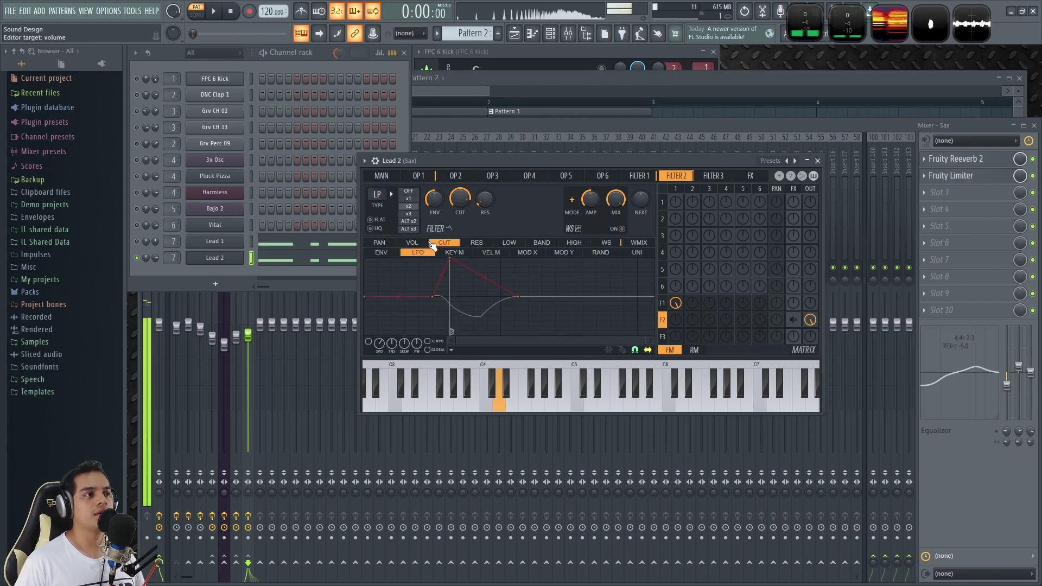
right_click(792, 320)
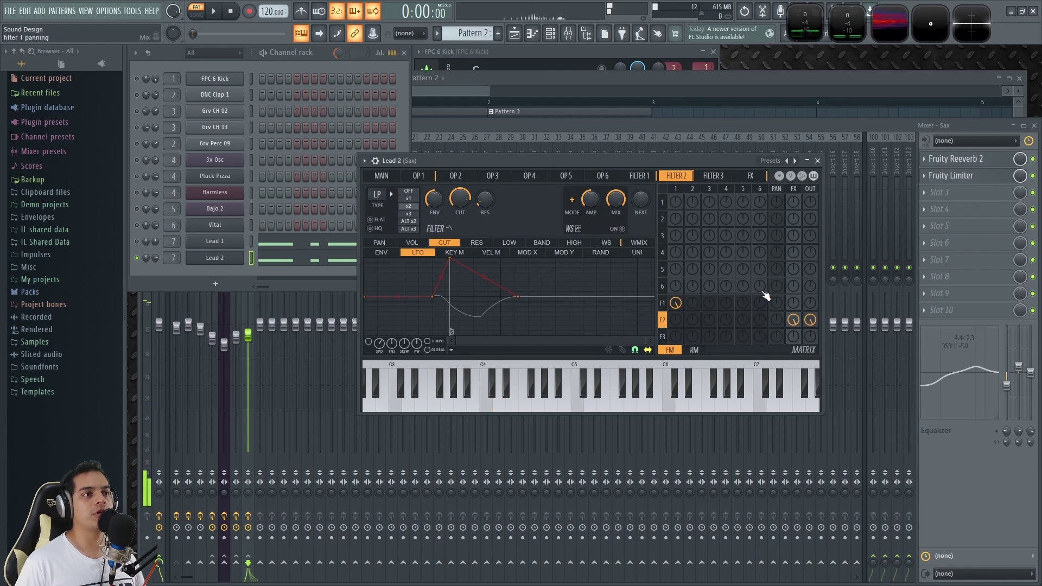
Review the Sytrus main and effects settings, compare filter 2 with its effects send toggled, and close Lead 2's plugin window.
left_click(392, 178)
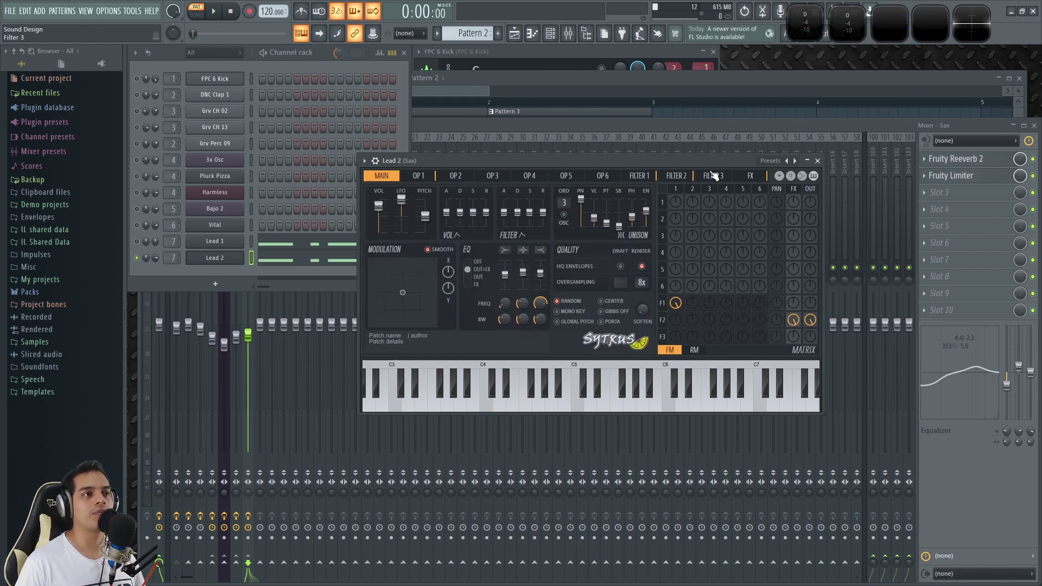
left_click(751, 176)
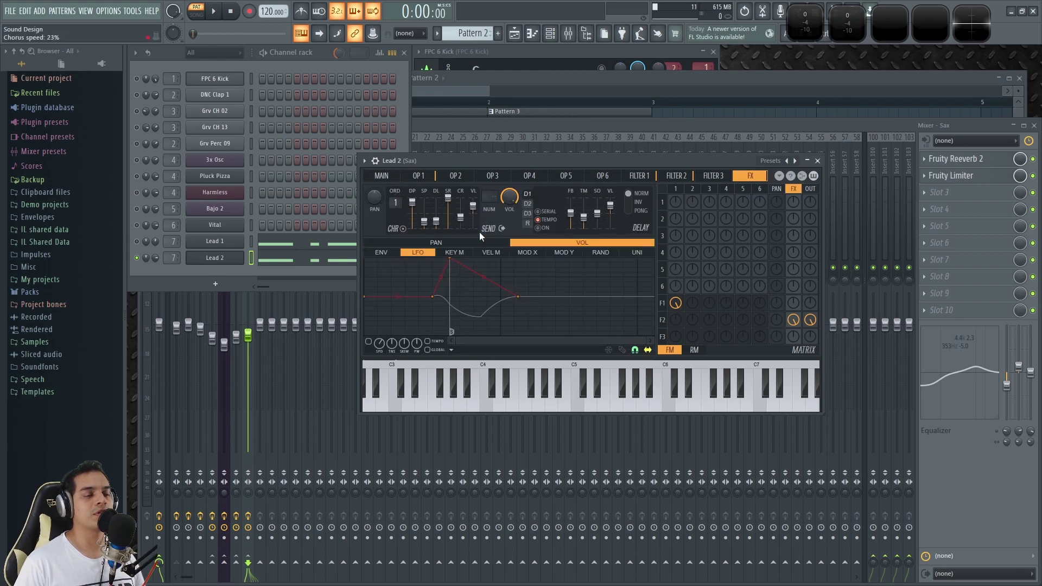
right_click(793, 321)
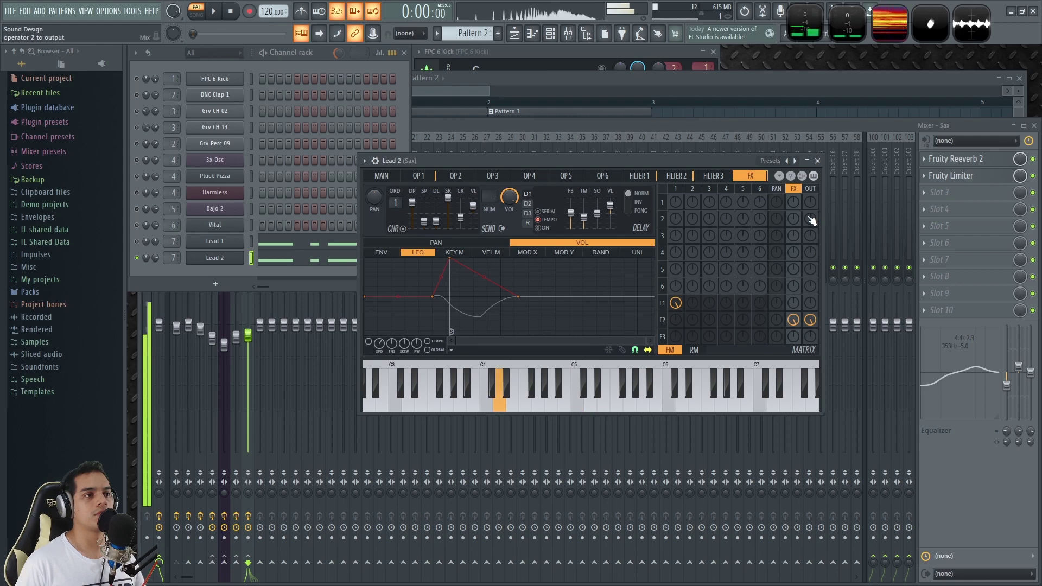
left_click(382, 176)
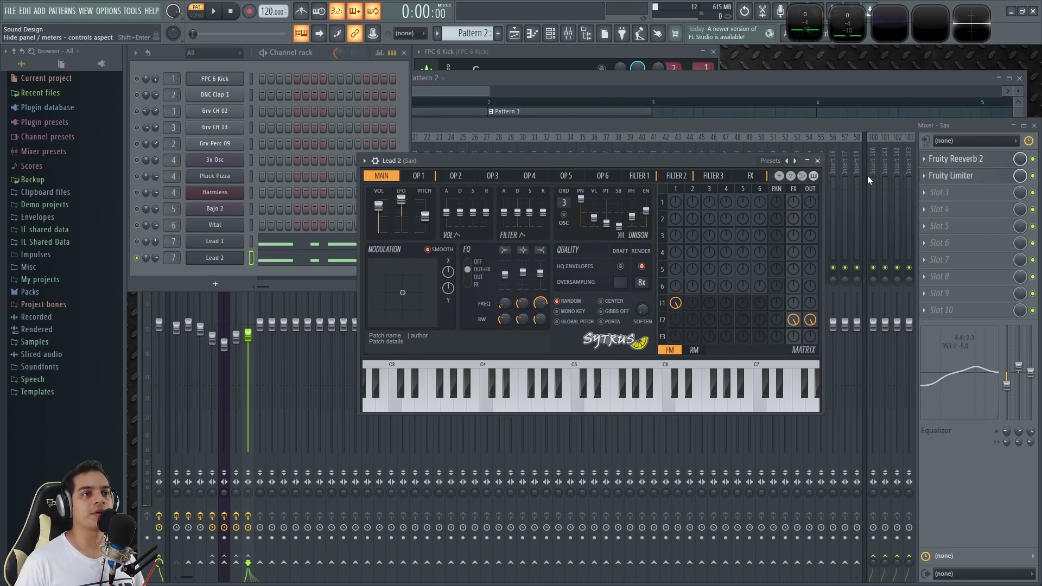
left_click(817, 161)
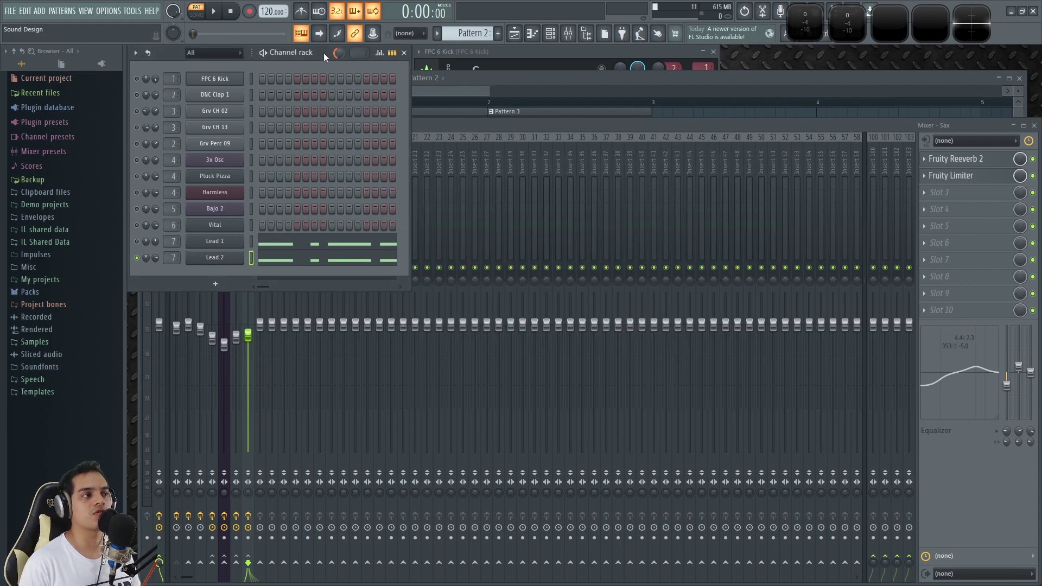
Play Pattern 2 while switching between Lead 2 and Lead 1 to compare them, and stop playback.
key("c")
key("space")
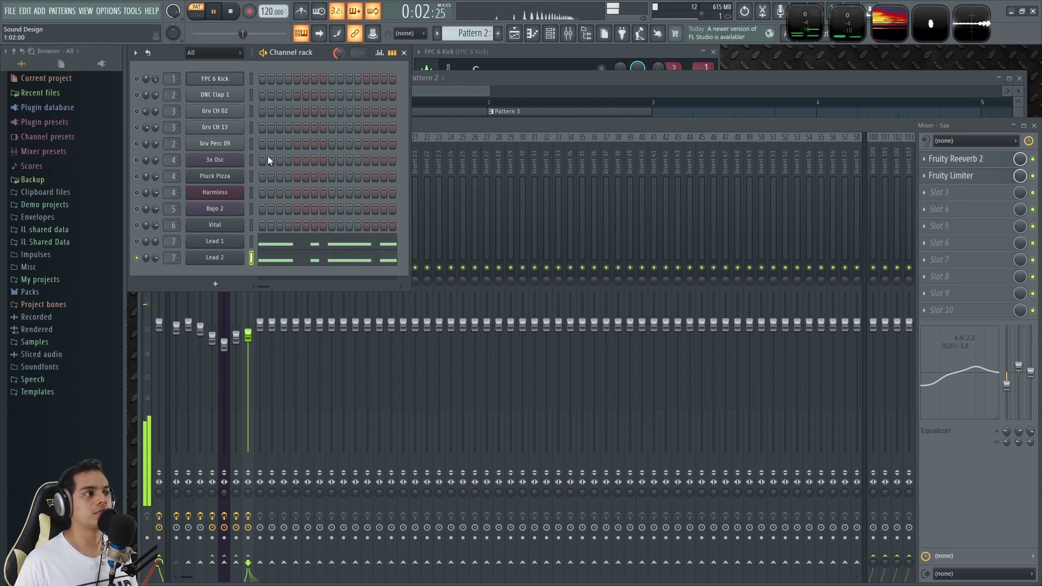
left_click(136, 242)
left_click(138, 257)
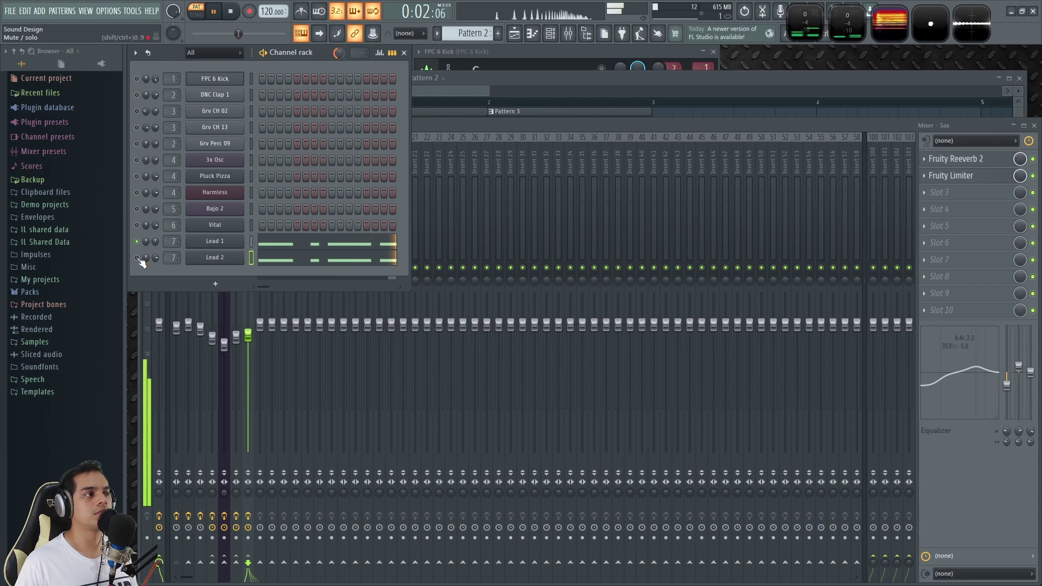
key("space")
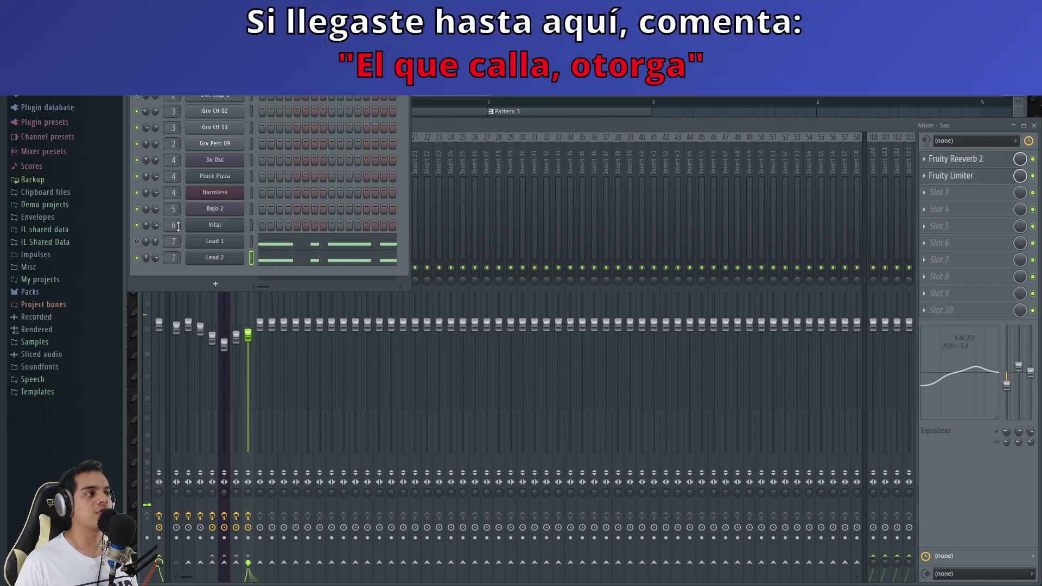
Open the playlist and play the full arrangement in song mode with Lead 2 as the lead sound.
key("F5")
scroll(525, 311, "down", 2)
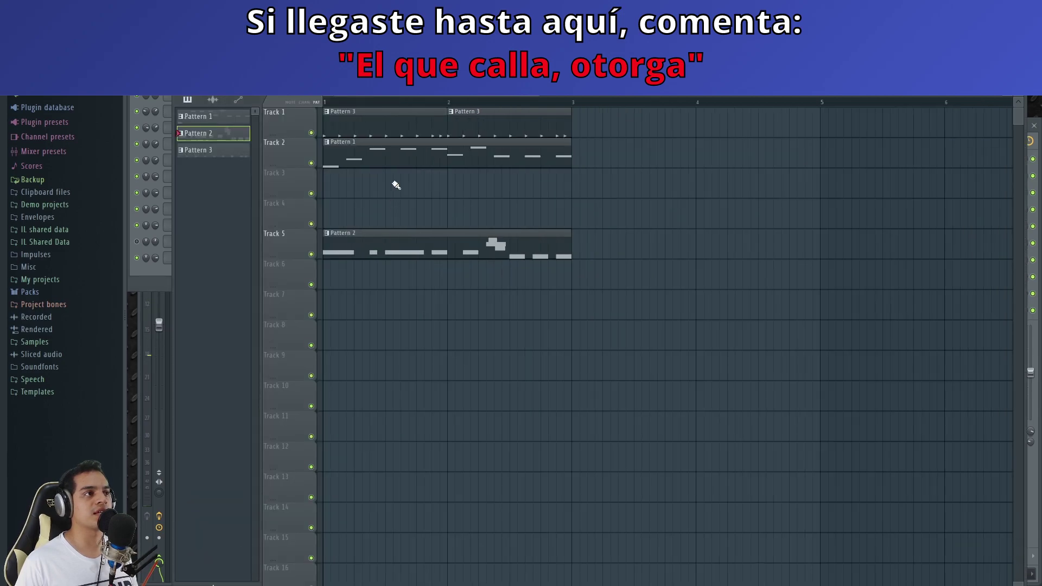
key("space")
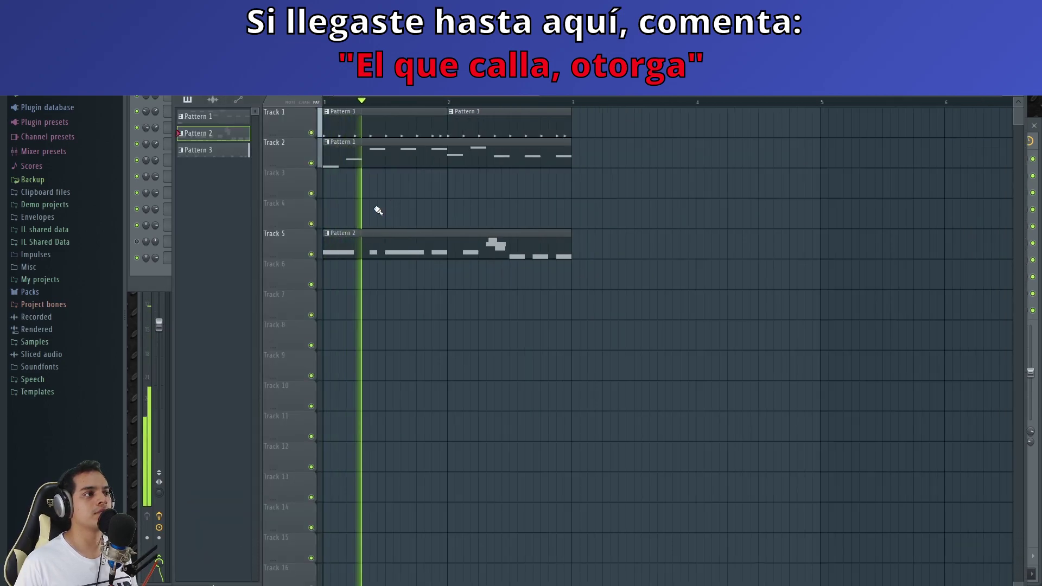
scroll(388, 158, "up", 1)
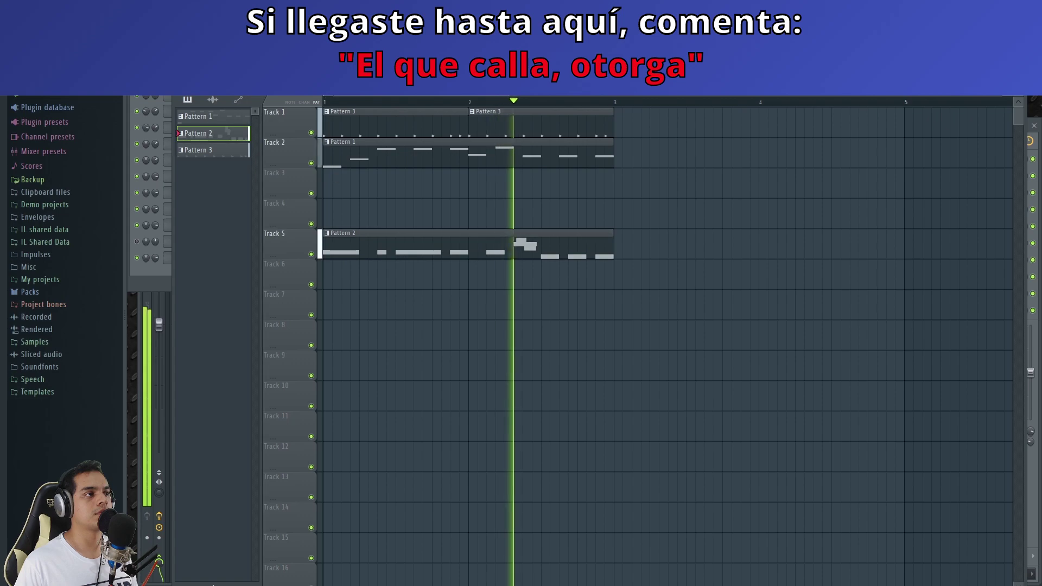
Bring back the channel rack, enable Lead 1 and Lead 2 together during song playback, and stop.
key("F6")
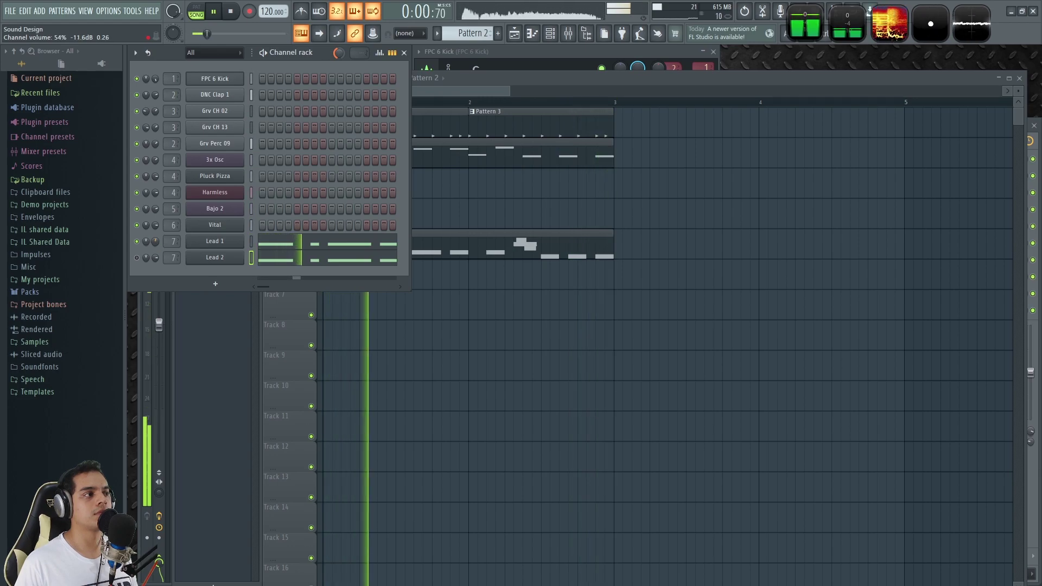
left_click(136, 241)
left_click(138, 258)
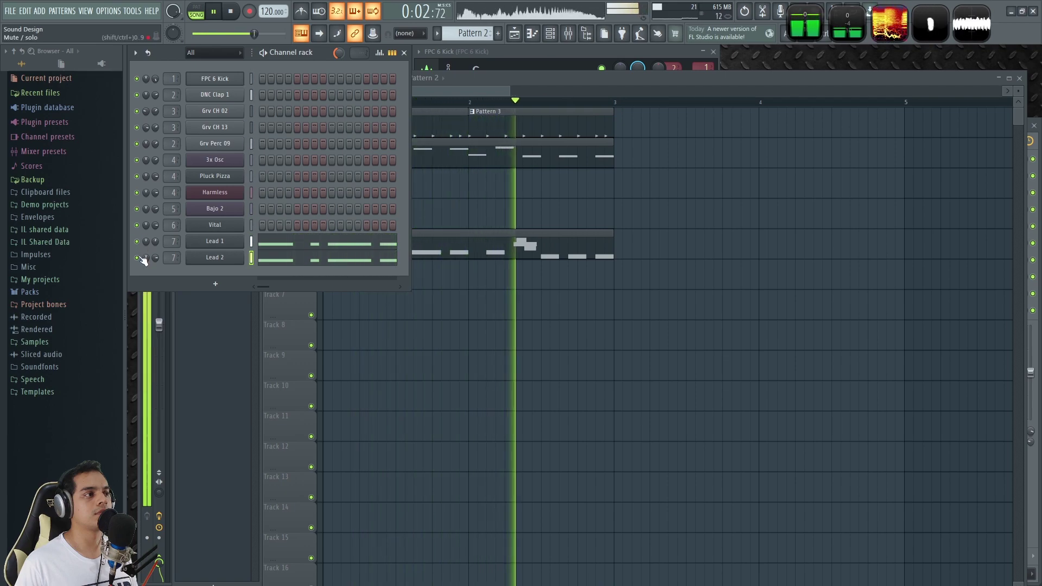
key("space")
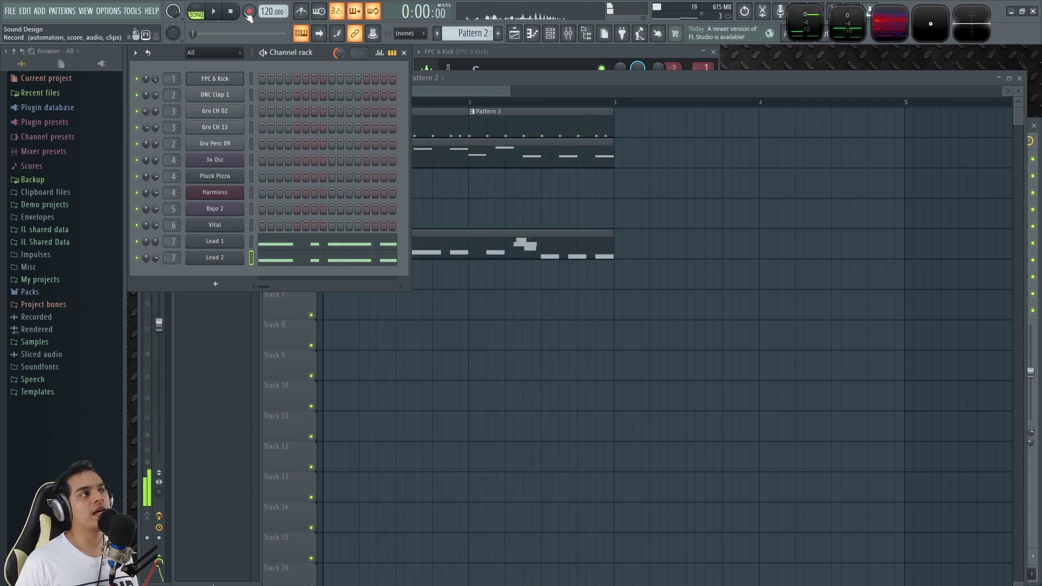